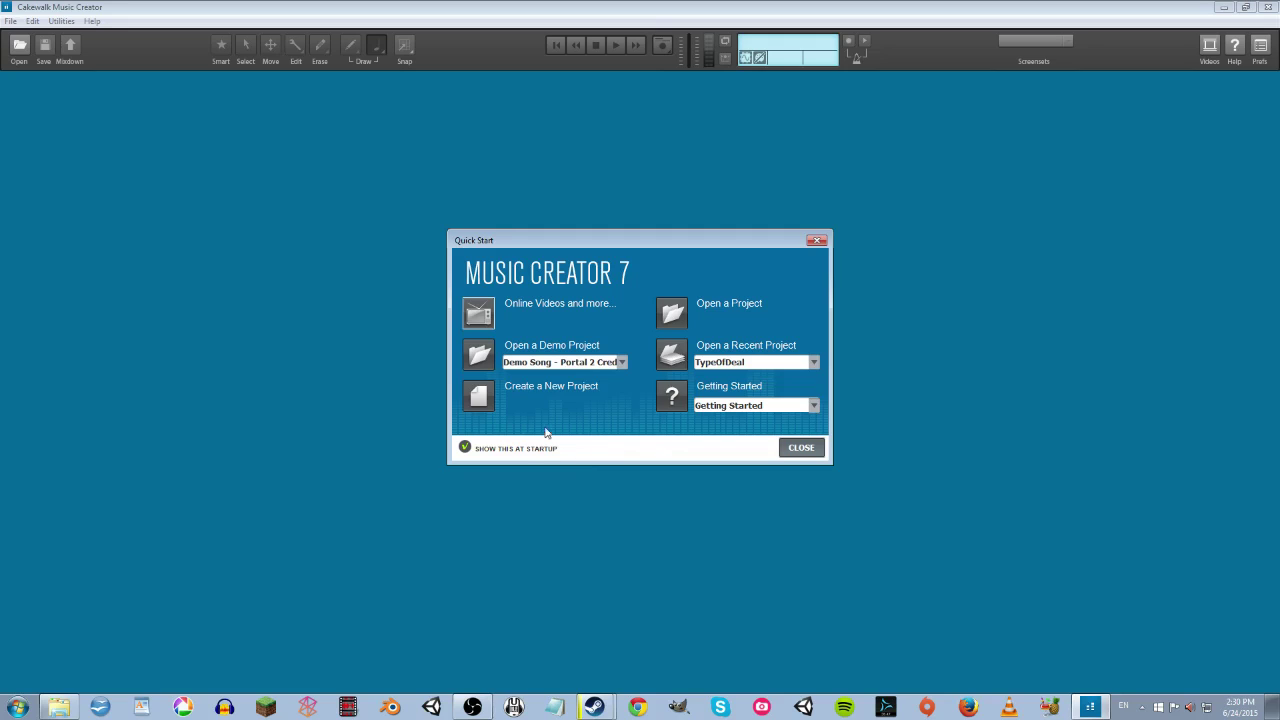
Step: Create a new project named dontCrash from the Normal template
click(476, 399)
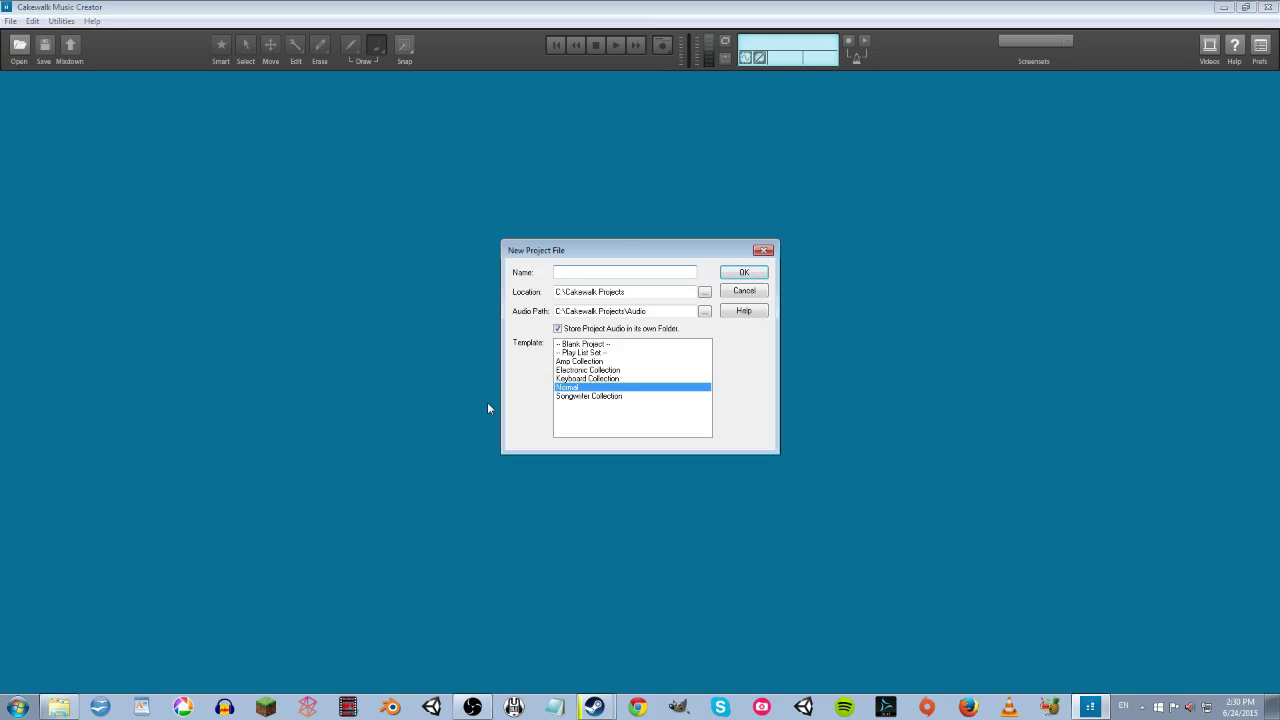
click(620, 273)
text(dontCrash)
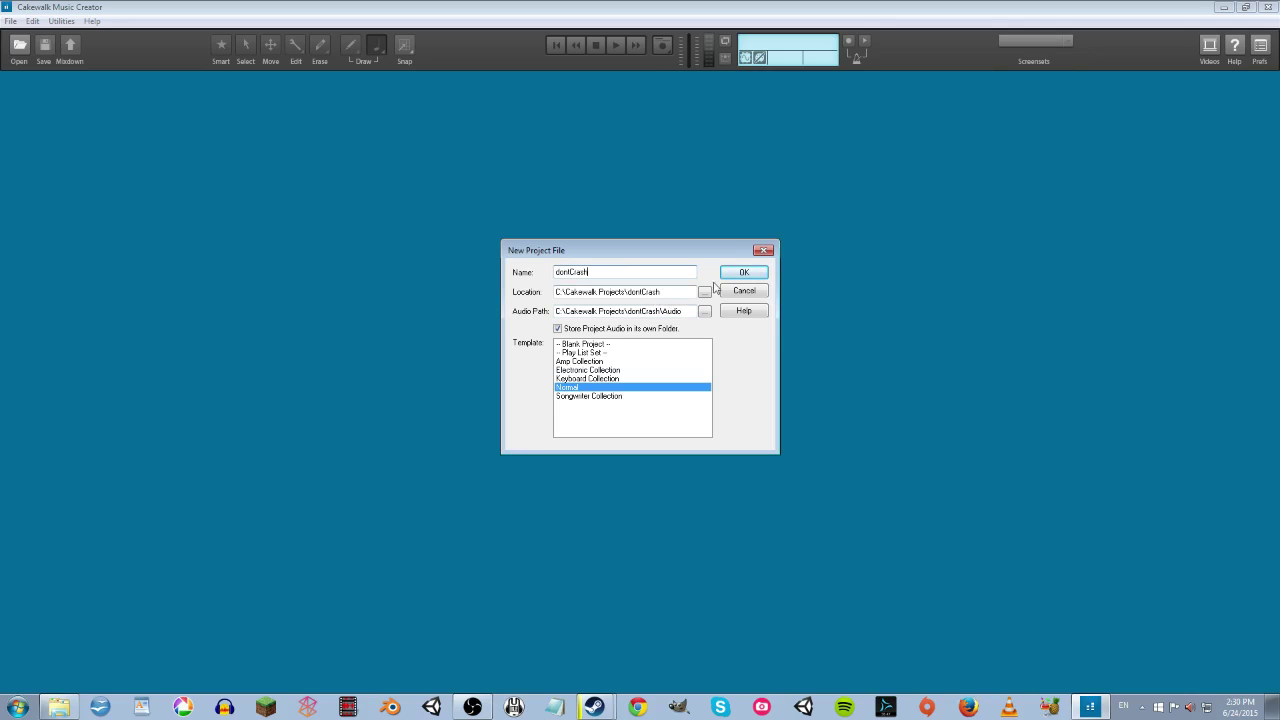
click(744, 273)
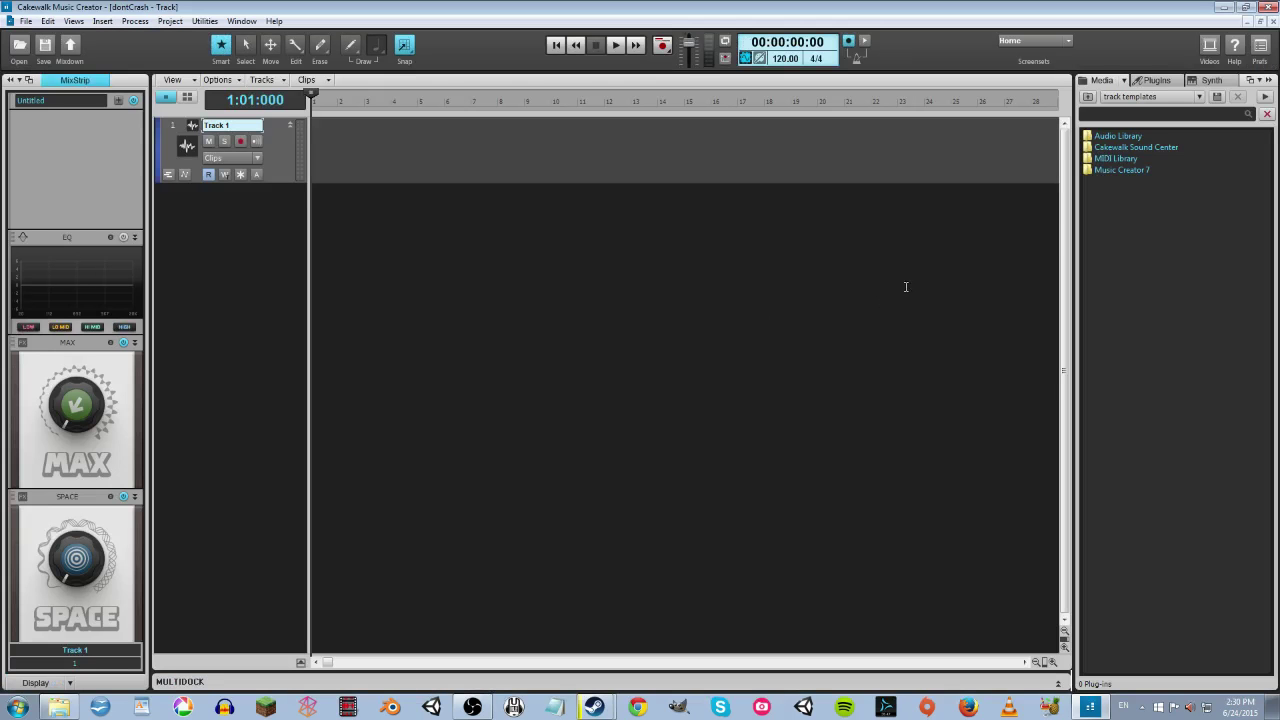
Step: Insert the VST2 synth Cakewalk Sound Center (32-bit) on a new track
click(1208, 80)
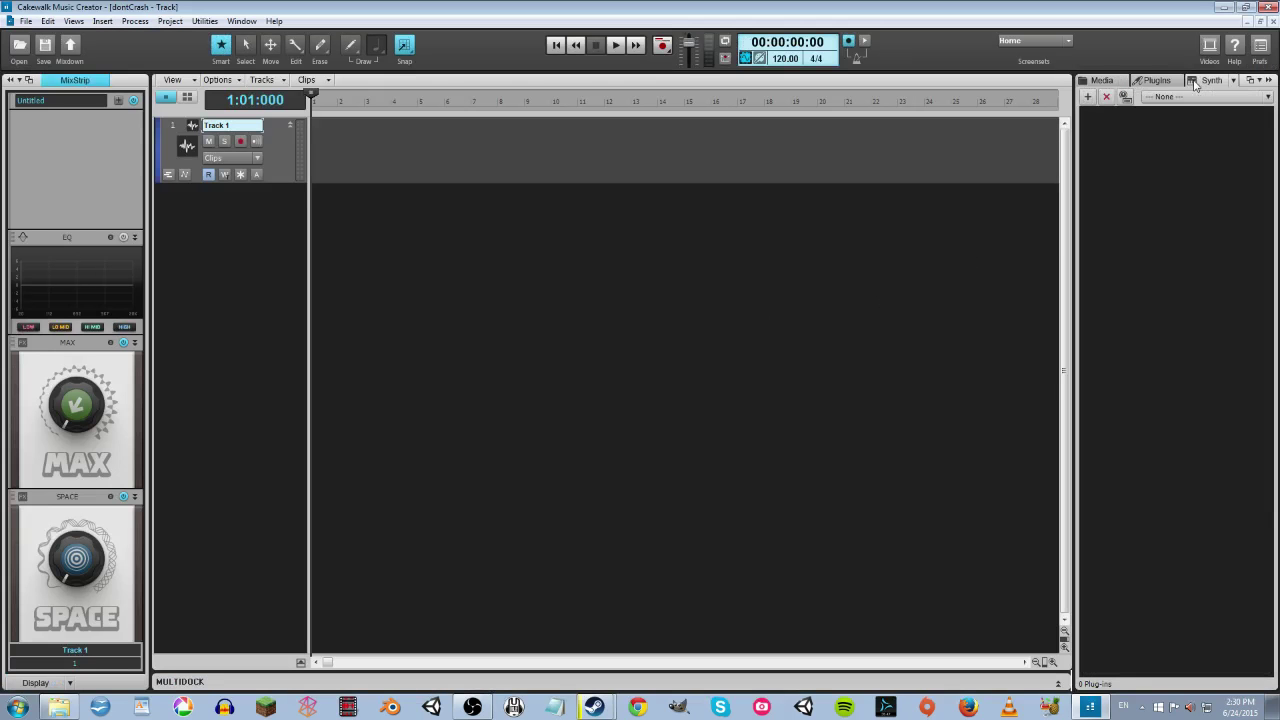
click(1088, 97)
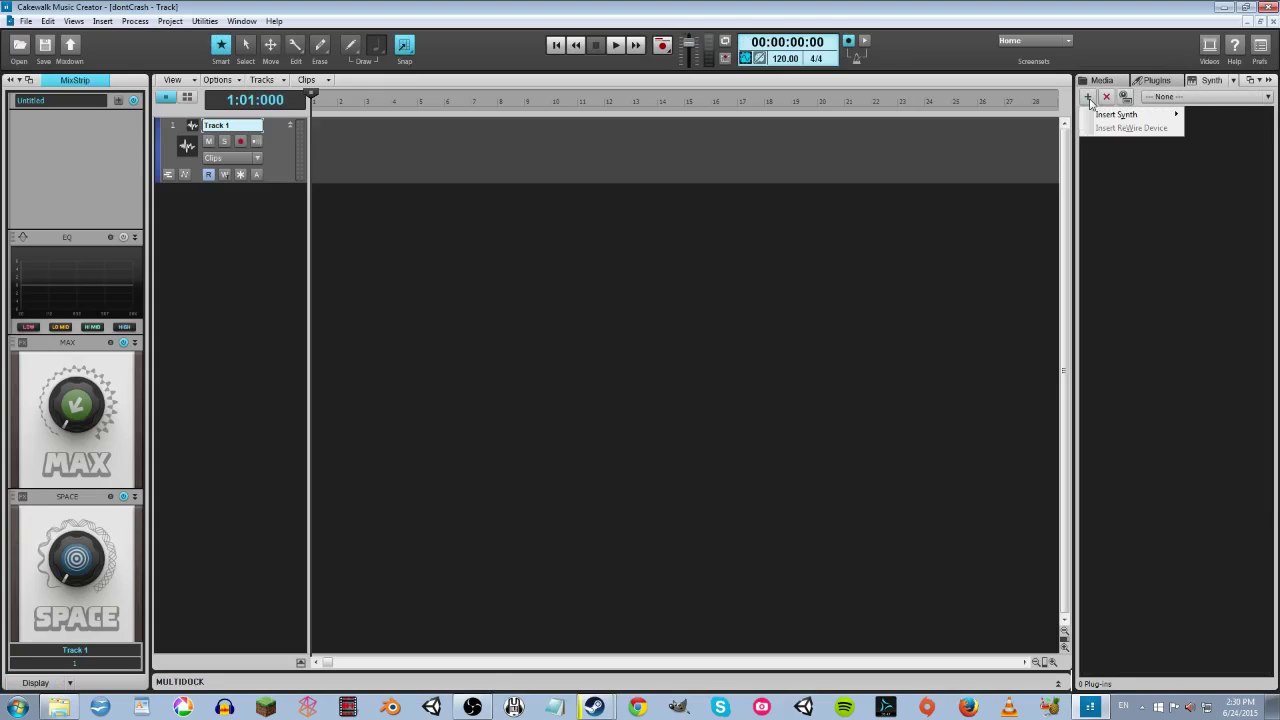
mouse_move(1097, 115)
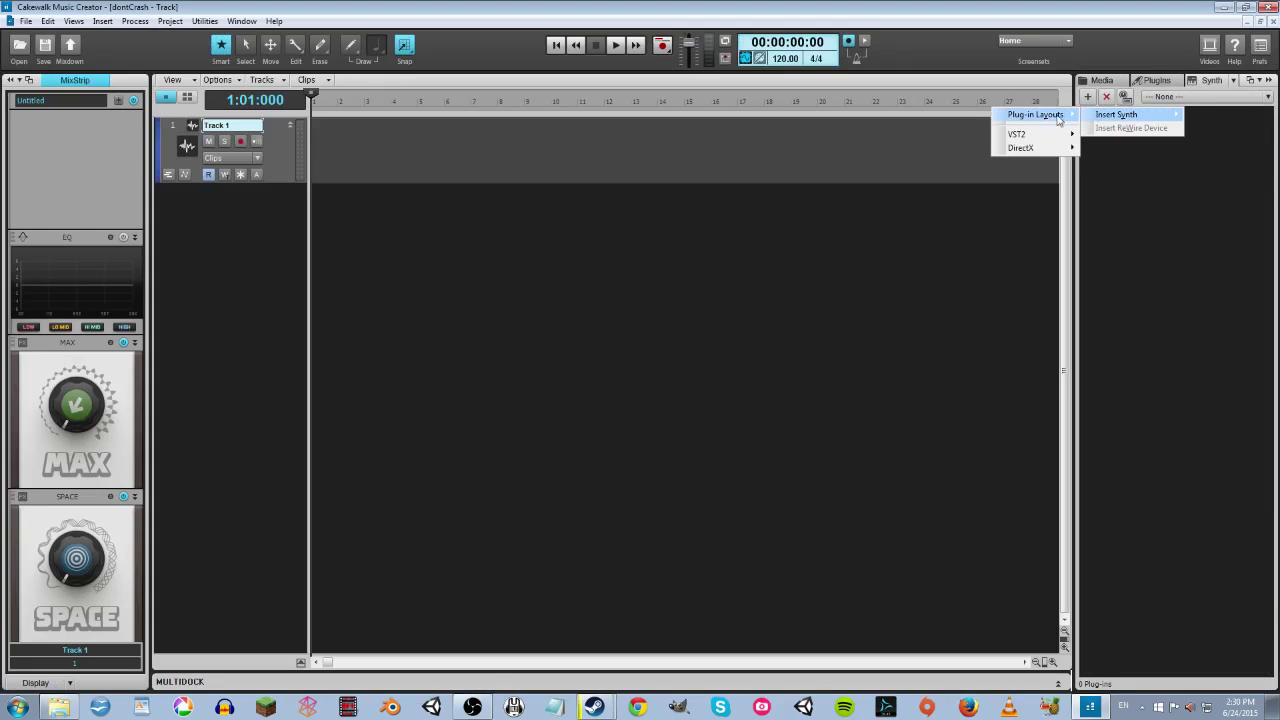
mouse_move(1037, 139)
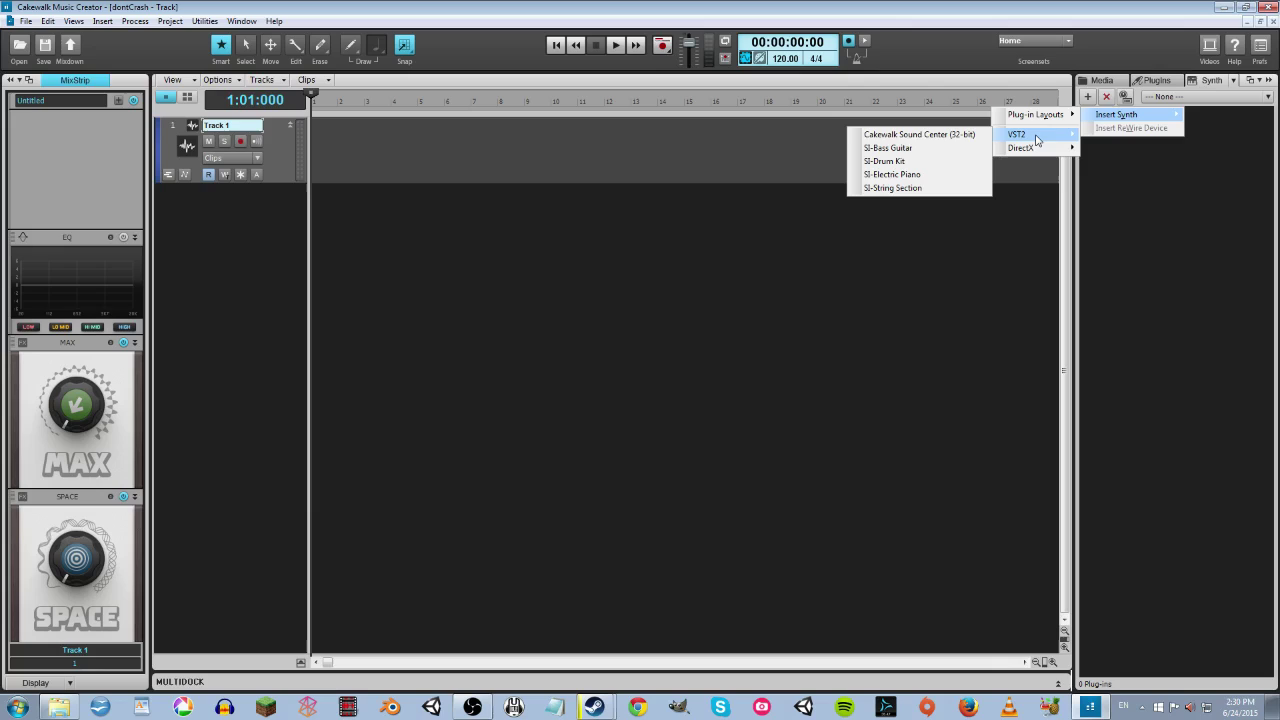
click(953, 142)
click(771, 261)
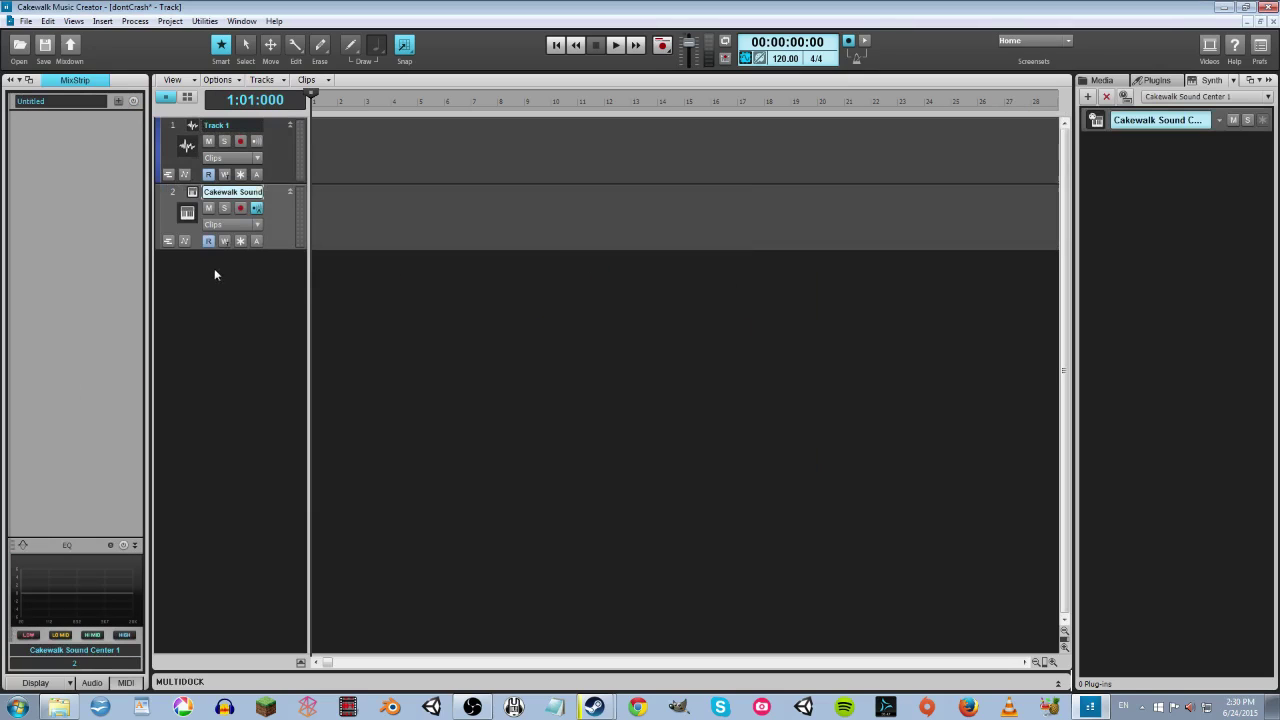
Step: Open the Cakewalk Sound Center instrument window and browse the clarinet, oboe, bassoon and other woodwind subtypes for available programs
click(192, 196)
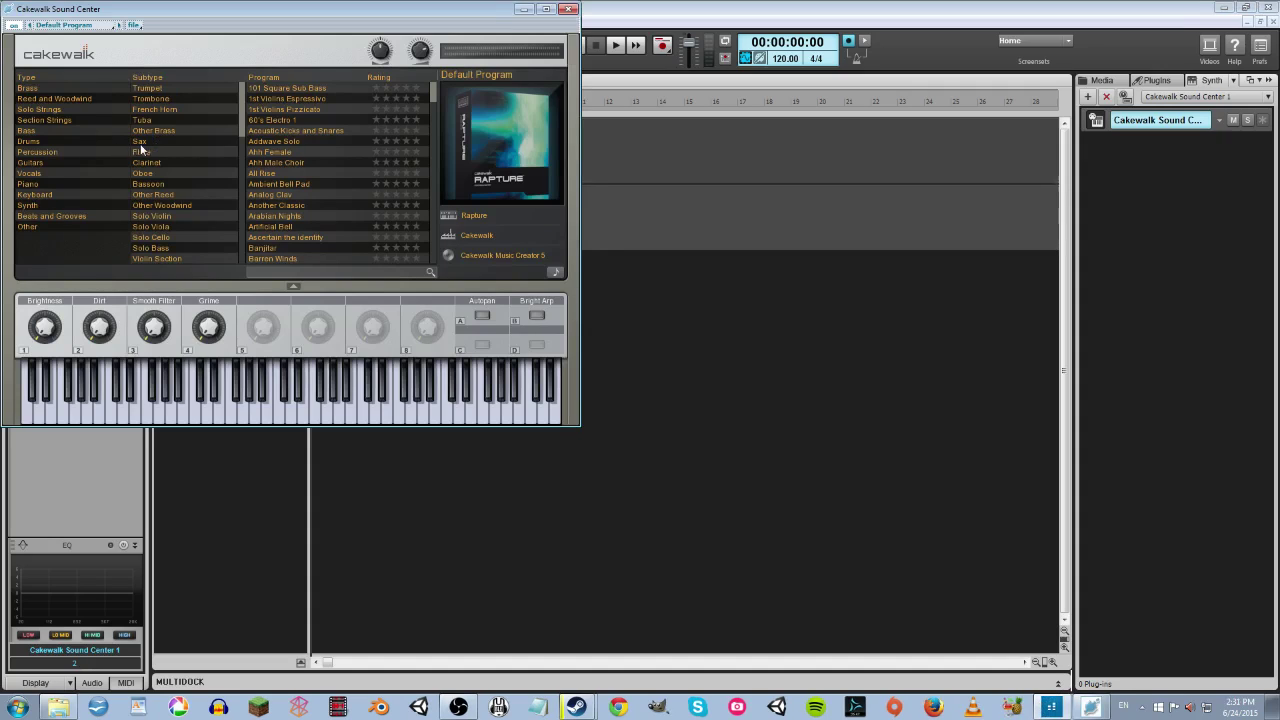
click(162, 204)
click(160, 184)
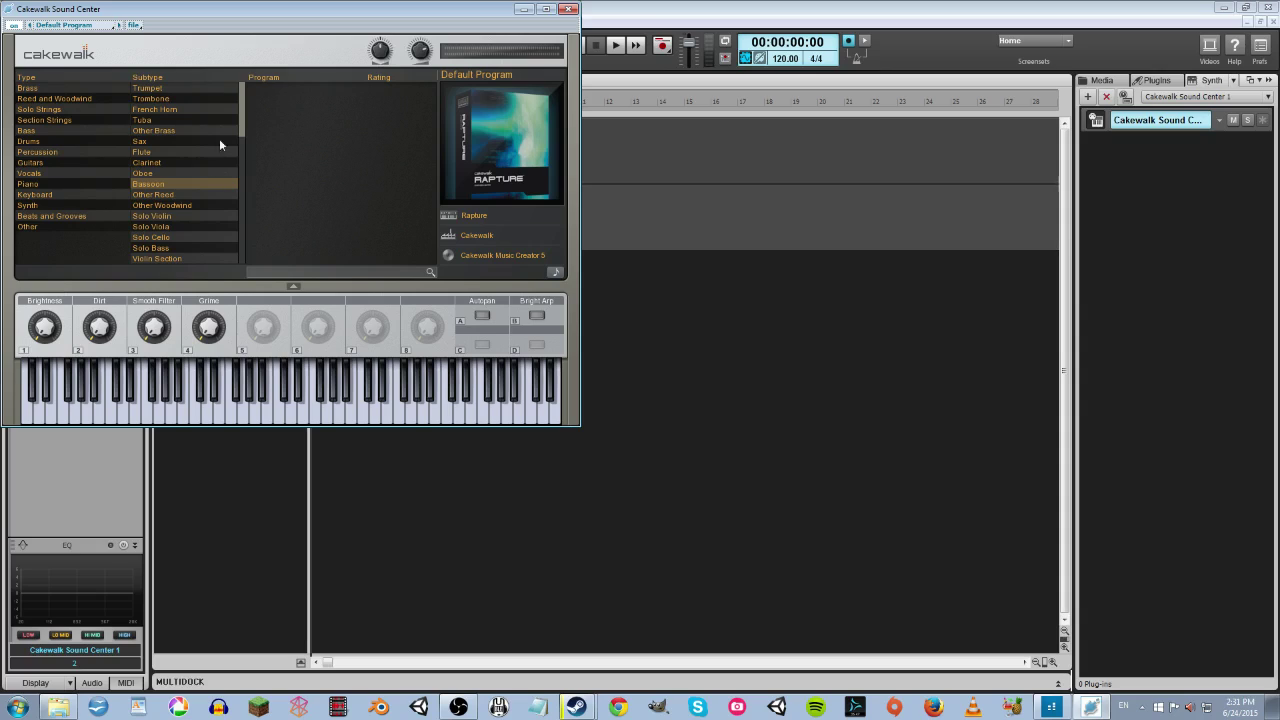
click(166, 173)
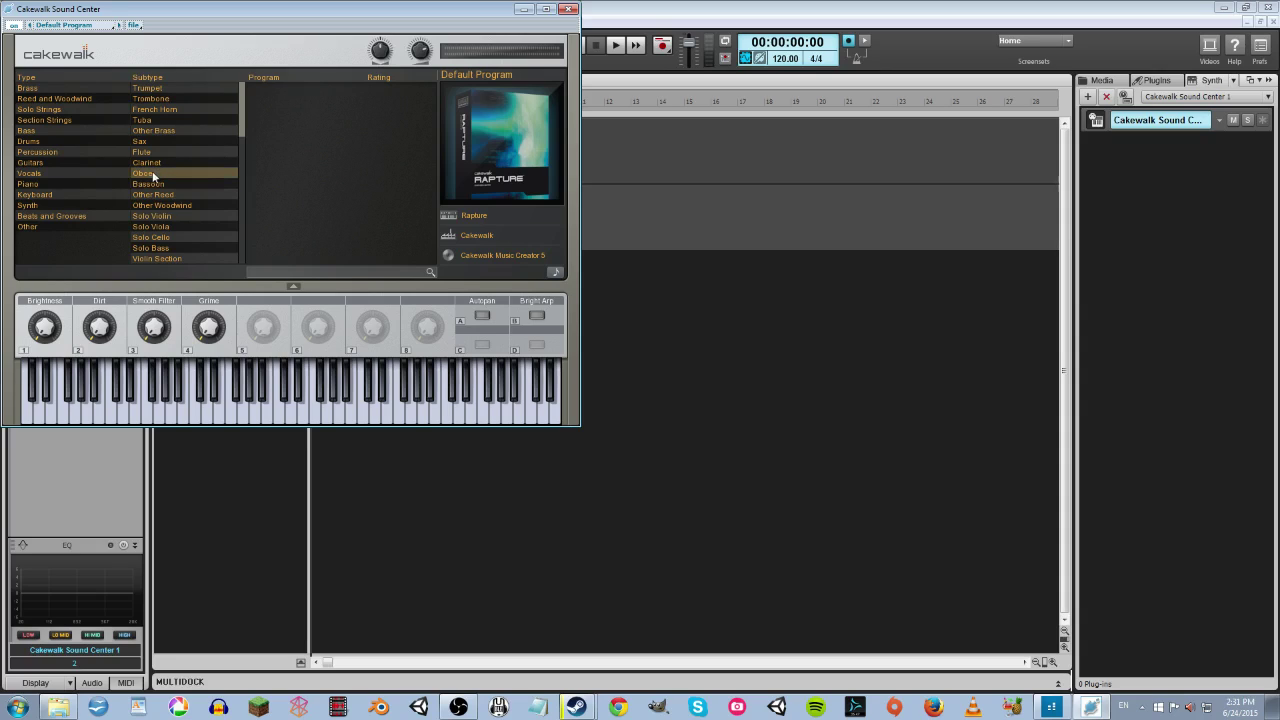
click(157, 183)
click(149, 163)
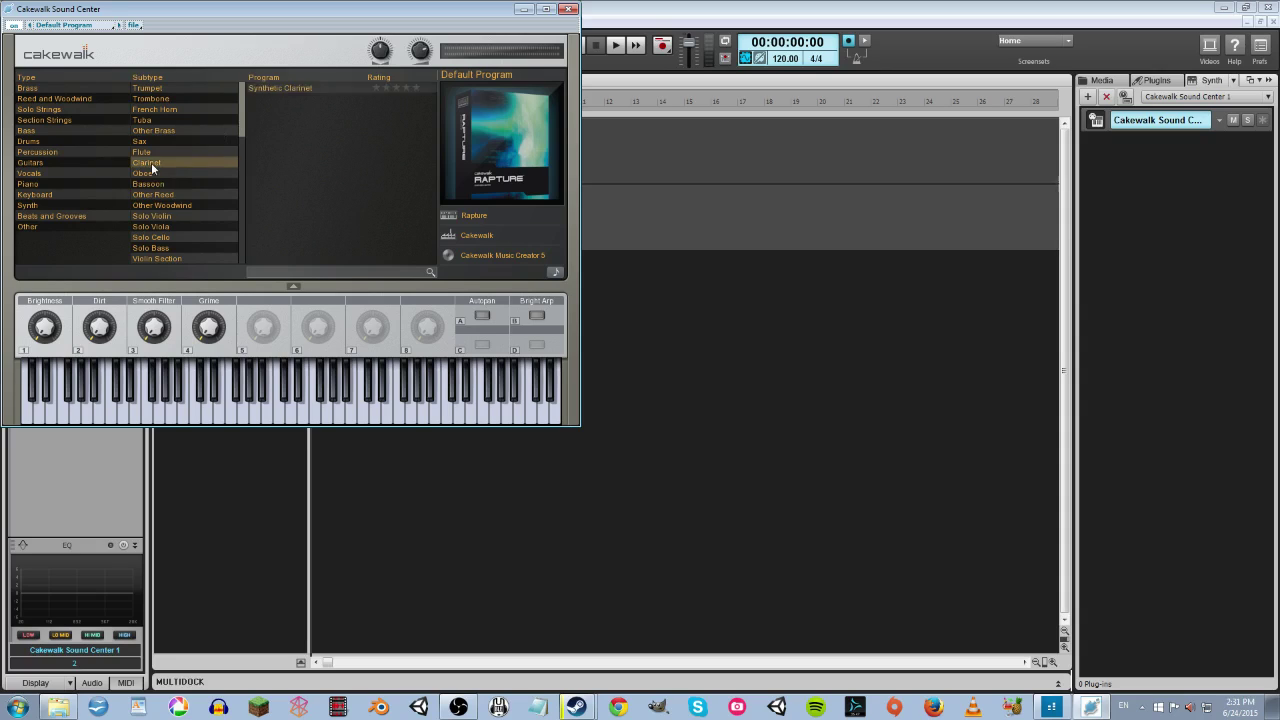
click(270, 89)
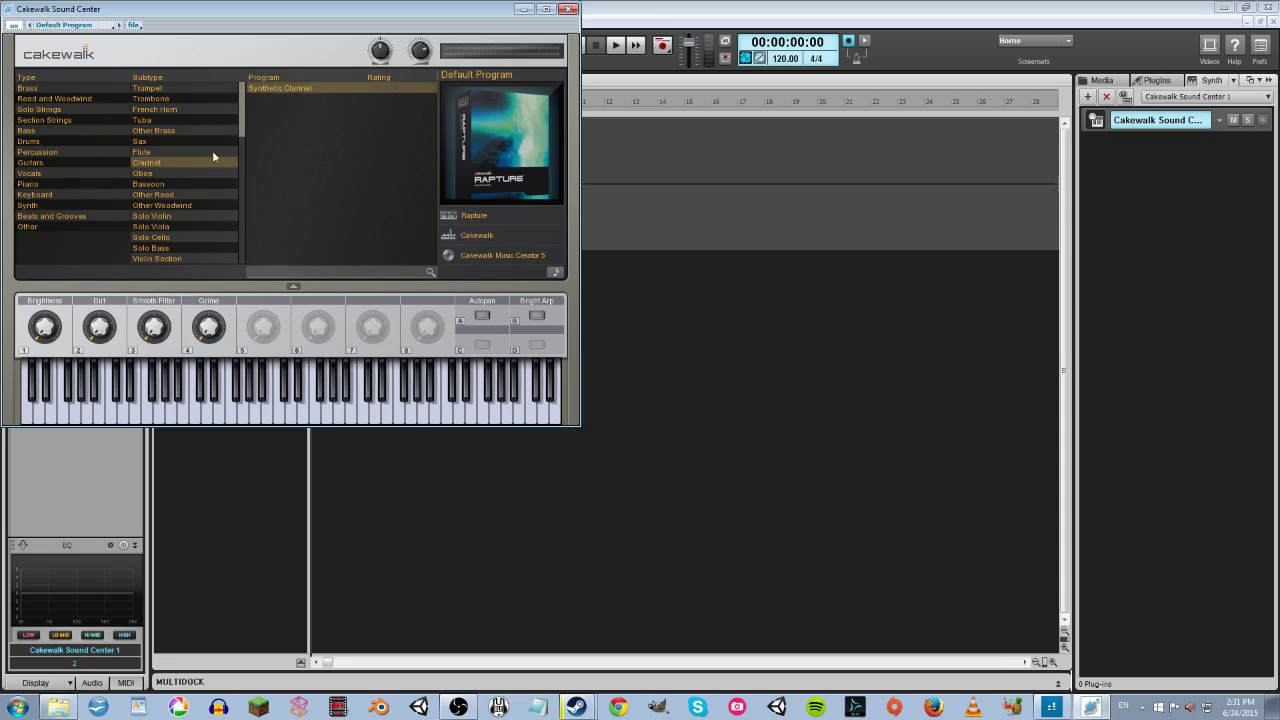
click(166, 173)
click(165, 162)
click(169, 195)
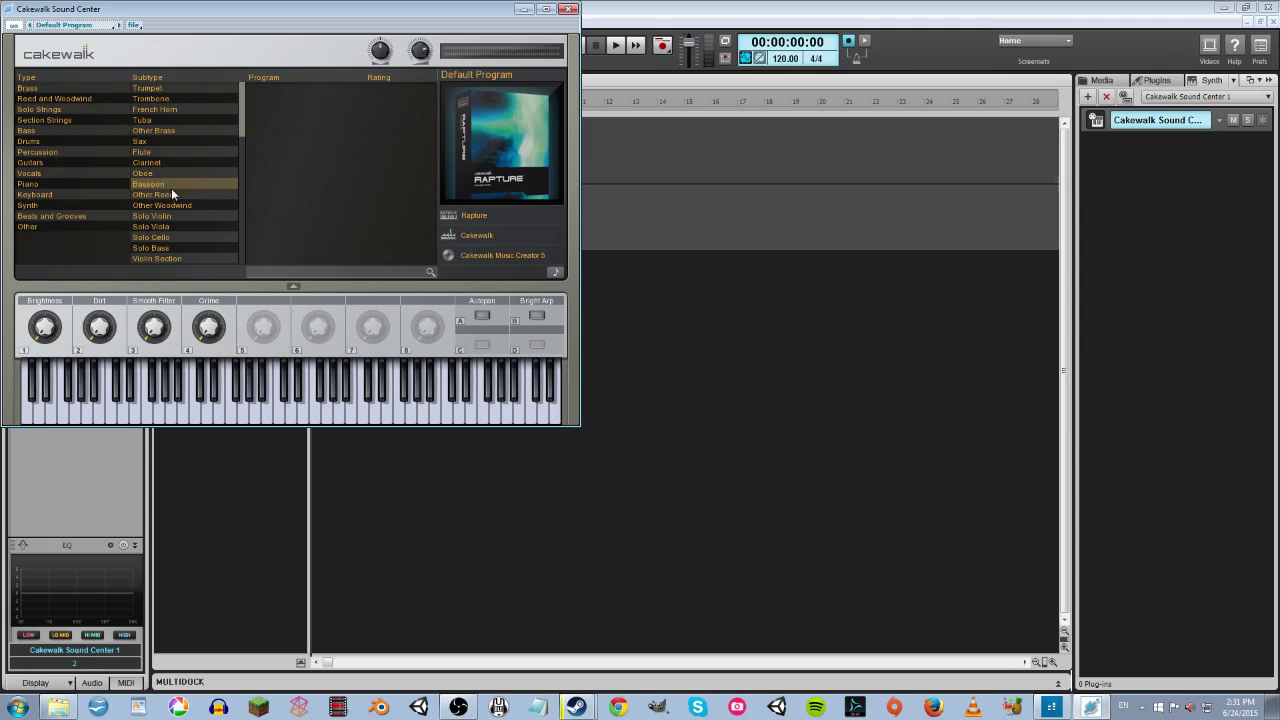
click(172, 206)
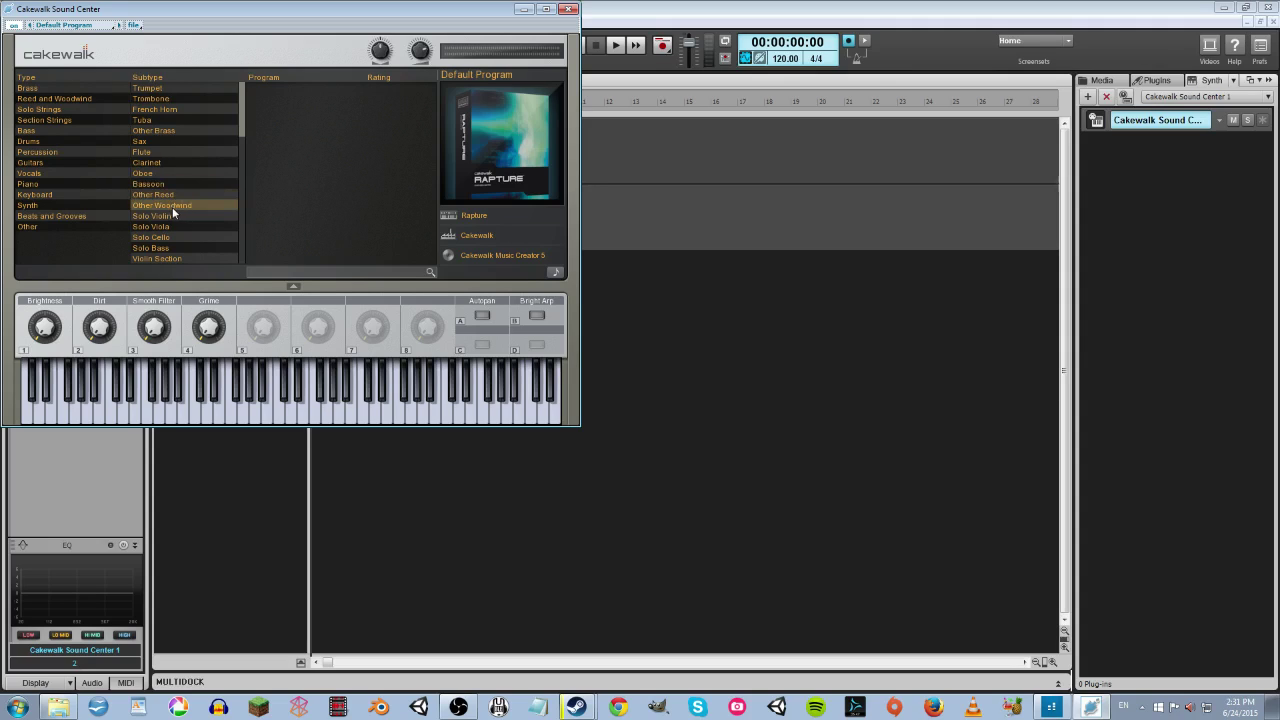
Step: Load the Pizzi (loose) program from the Solo Violin subtype and audition low and high notes on the virtual keyboard
click(172, 216)
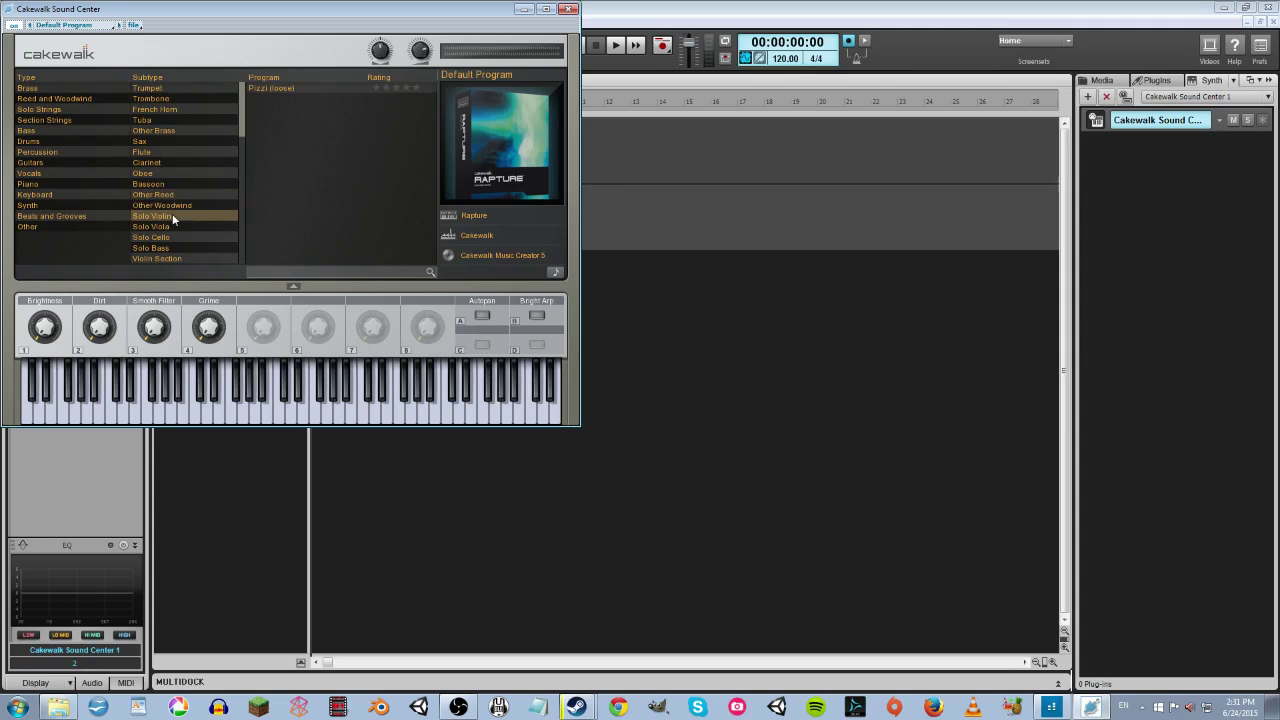
click(263, 88)
click(289, 400)
click(304, 405)
click(362, 405)
click(293, 405)
click(303, 405)
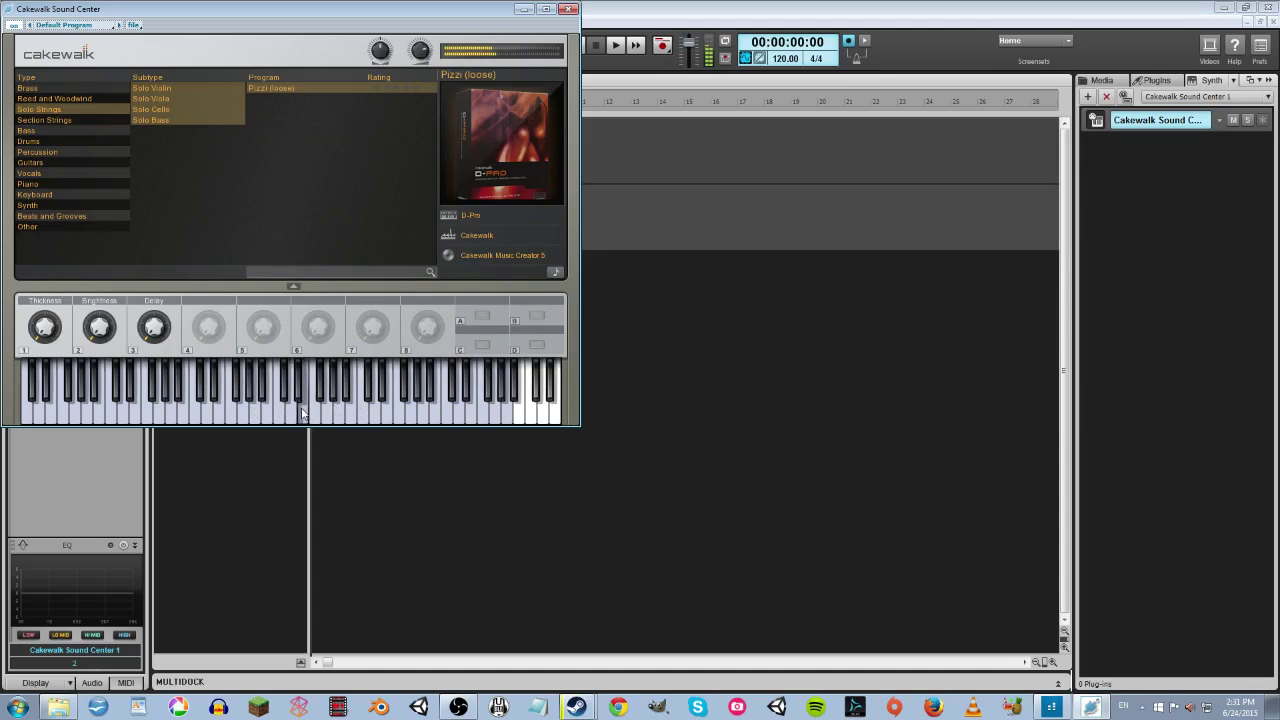
click(232, 405)
click(377, 405)
click(327, 410)
click(375, 410)
click(170, 415)
click(149, 410)
click(232, 408)
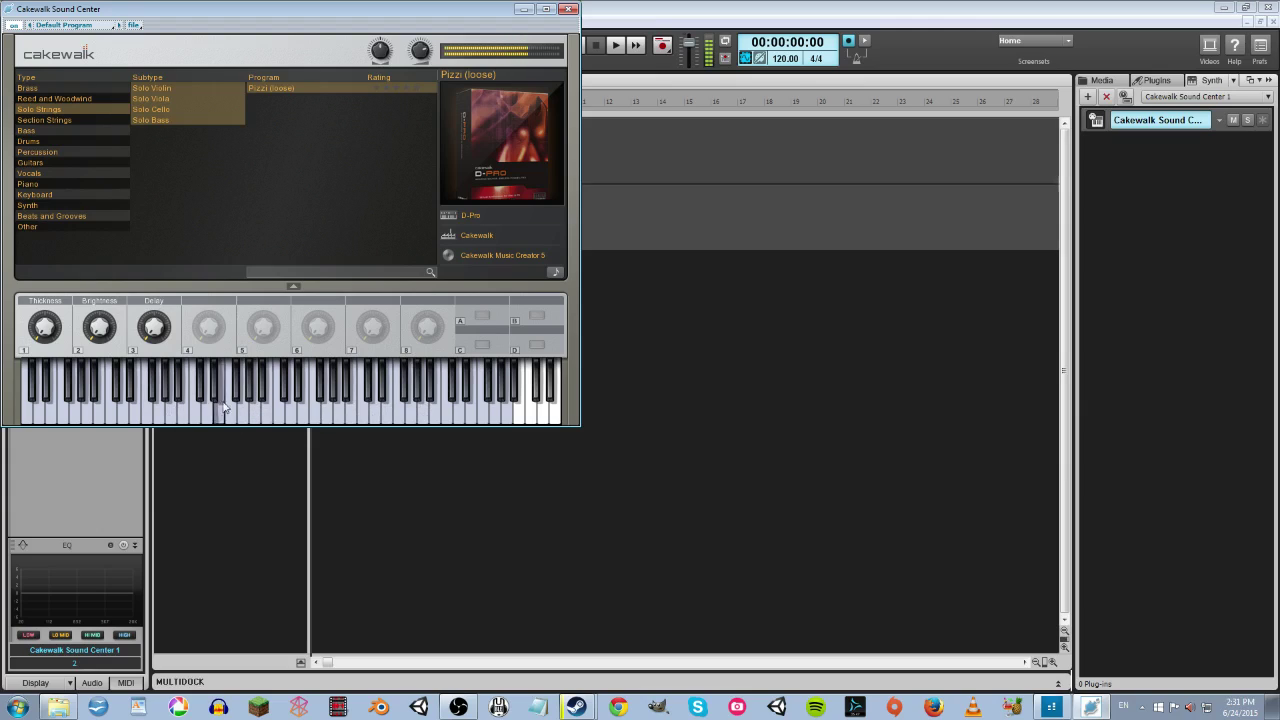
Step: Increase the Delay and Thickness of the Pizzi (loose) sound, auditioning notes after each change, and minimize the instrument window
drag(155, 330, 155, 292)
click(231, 408)
click(321, 414)
click(174, 413)
drag(43, 328, 38, 245)
click(220, 410)
click(303, 410)
click(375, 415)
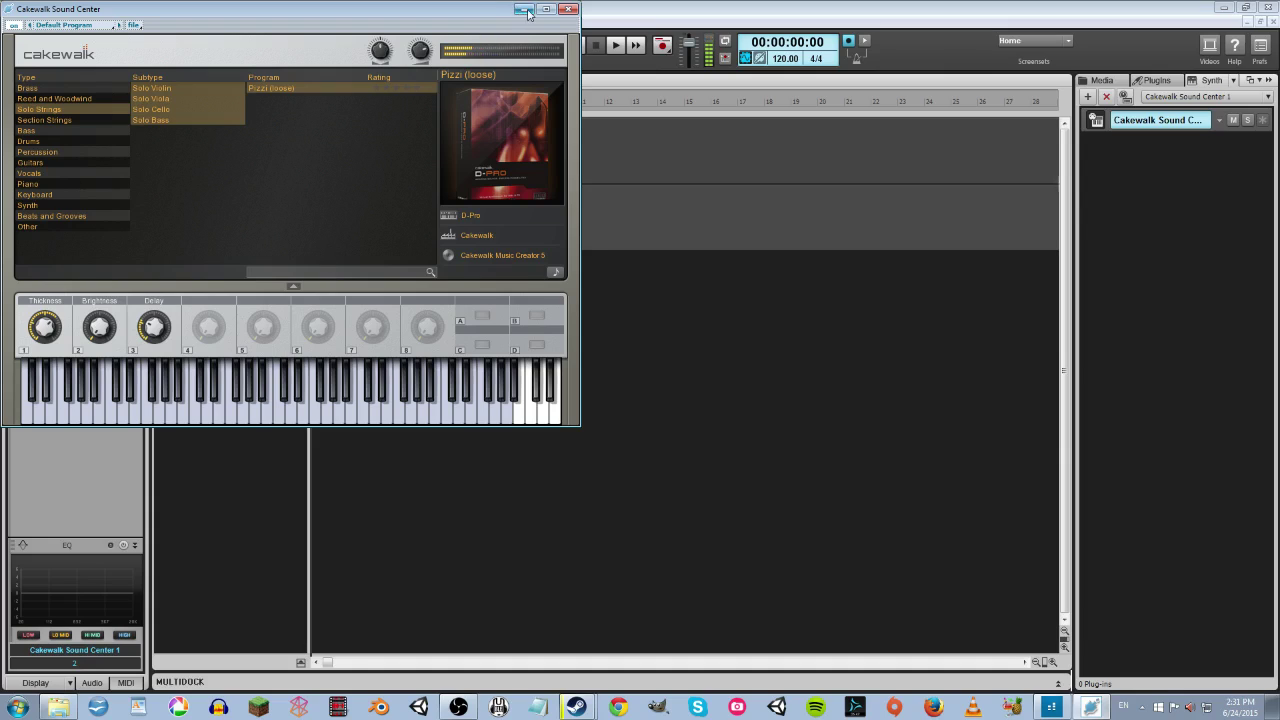
click(524, 10)
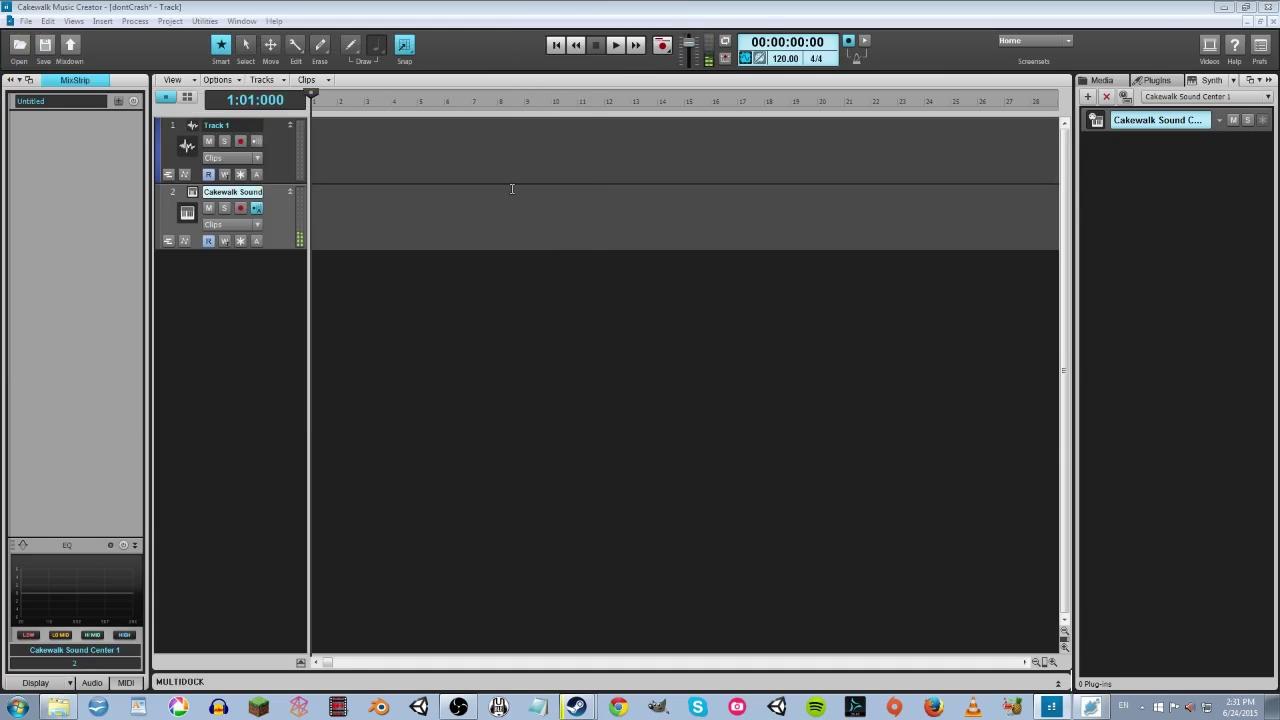
Step: Open the Staff view for the Cakewalk Sound Center track, enlarge its pane and magnify the notation
right_click(361, 220)
mouse_move(377, 242)
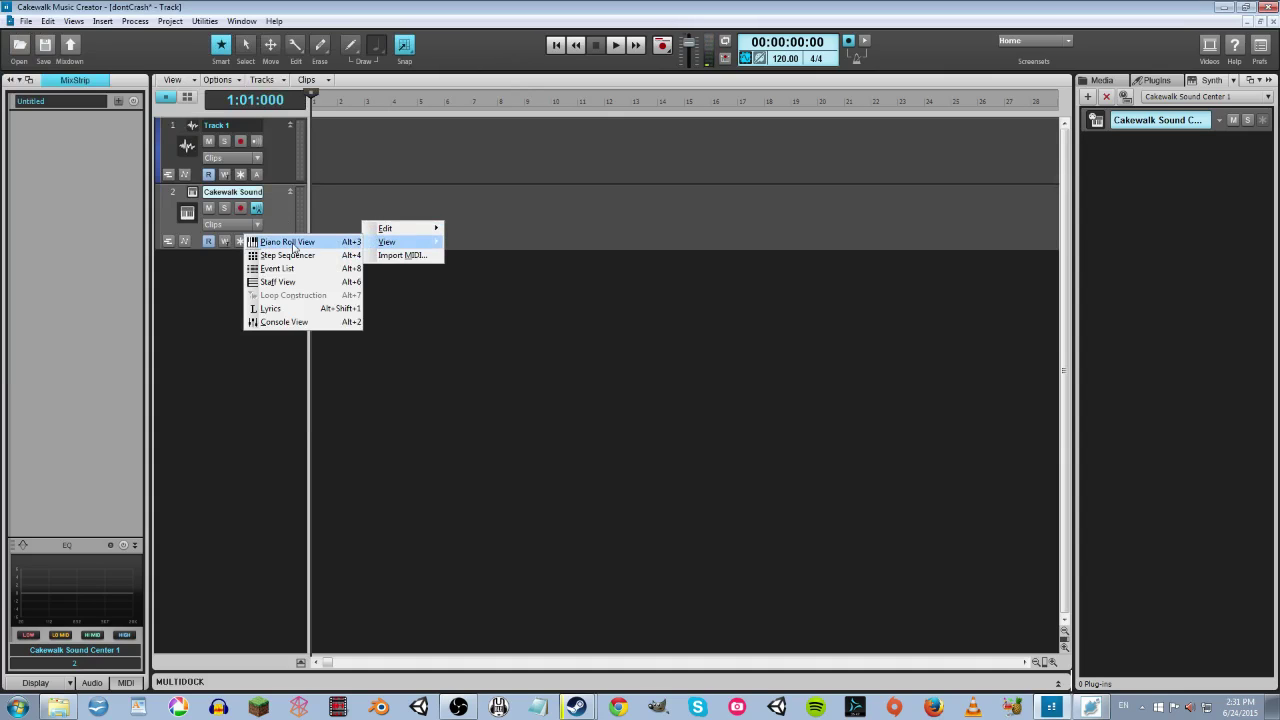
click(290, 283)
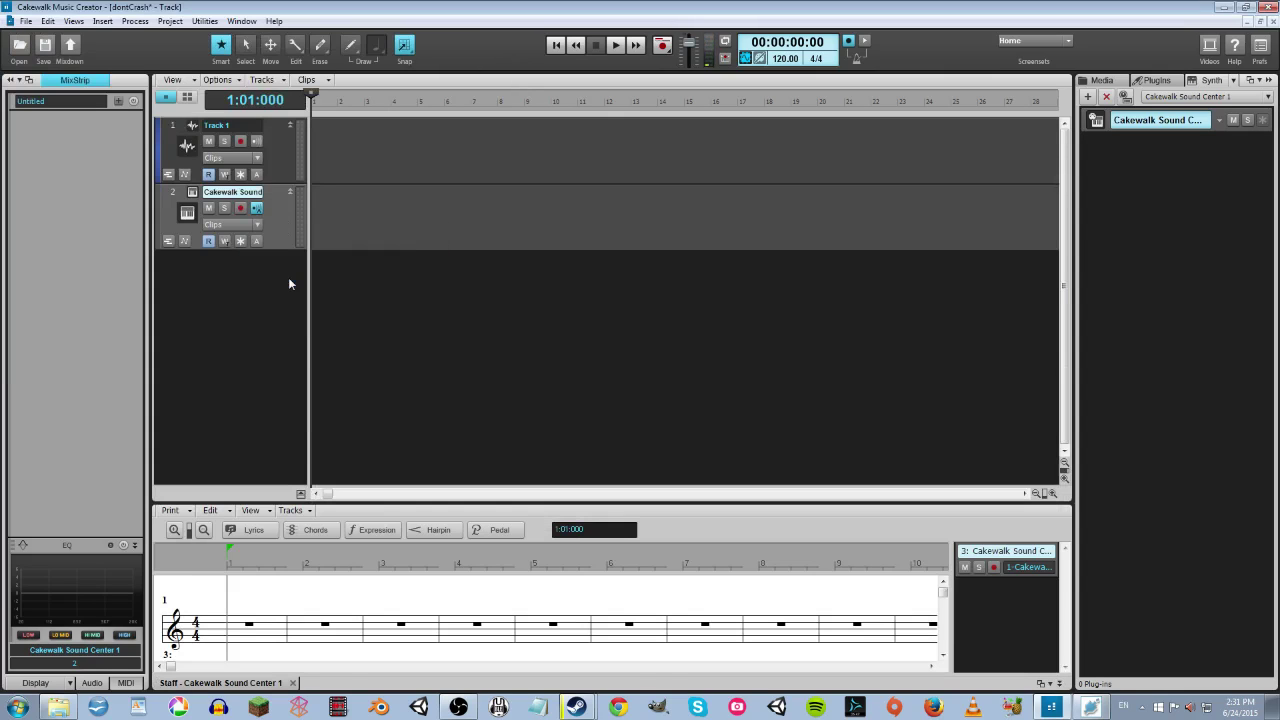
drag(405, 500, 416, 320)
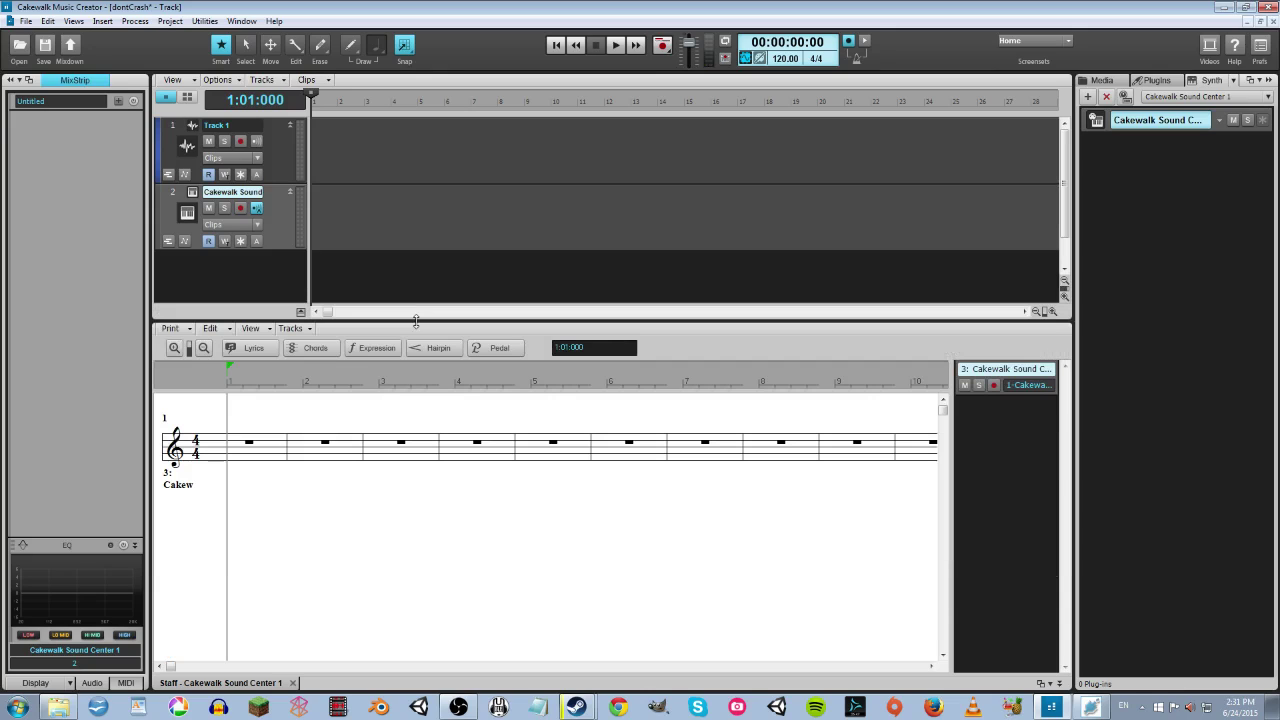
click(174, 348)
click(174, 348)
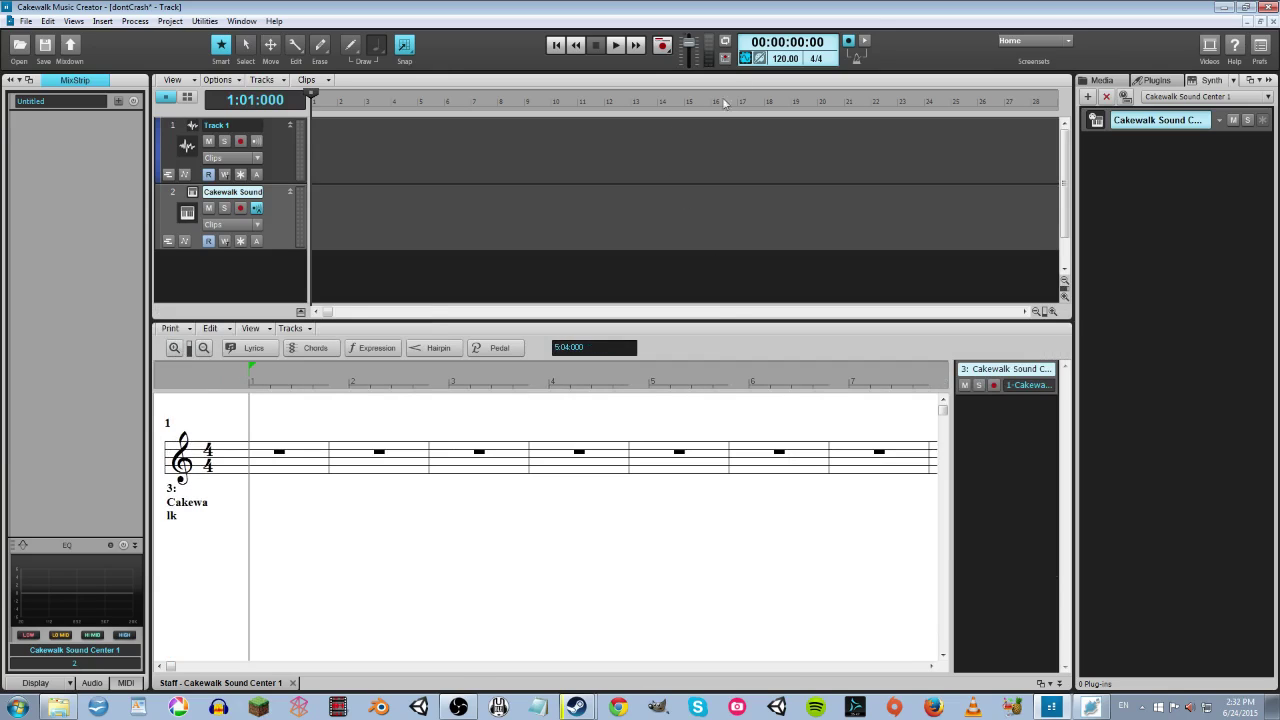
Step: Turn on loop playback and activate the Draw tool with a 1/4 note duration
click(726, 43)
click(355, 50)
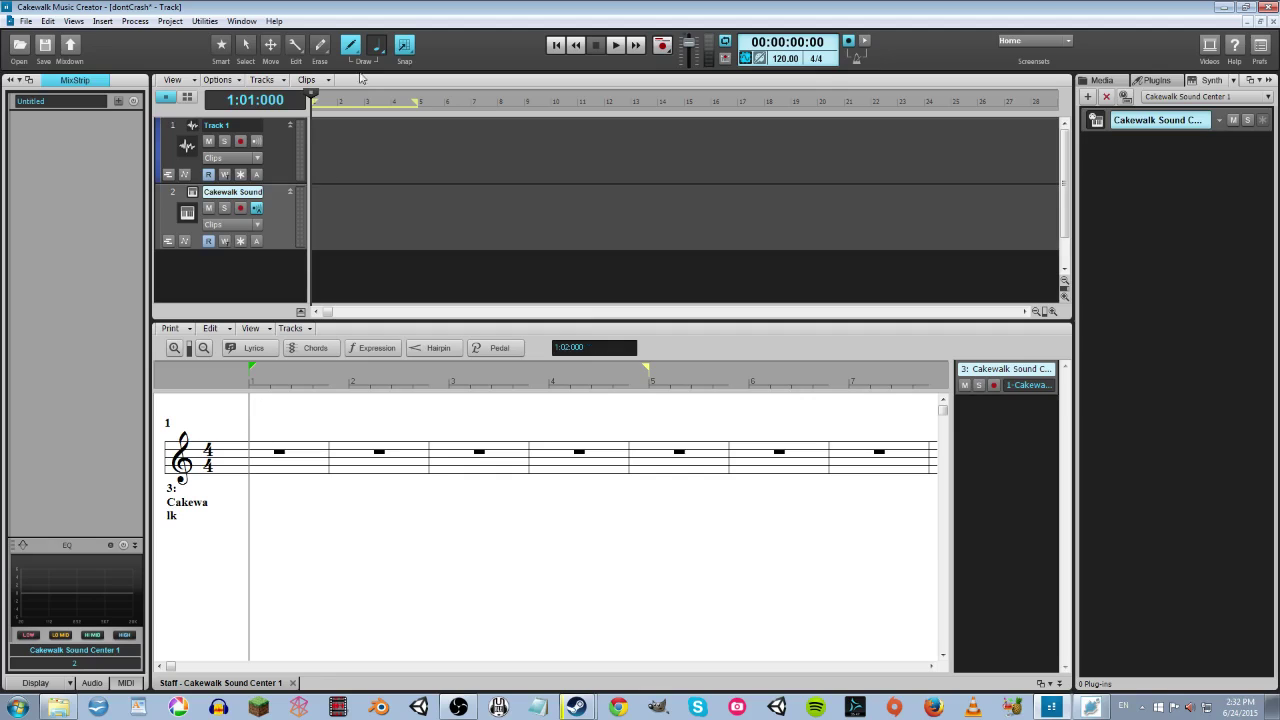
click(383, 46)
click(374, 45)
click(374, 45)
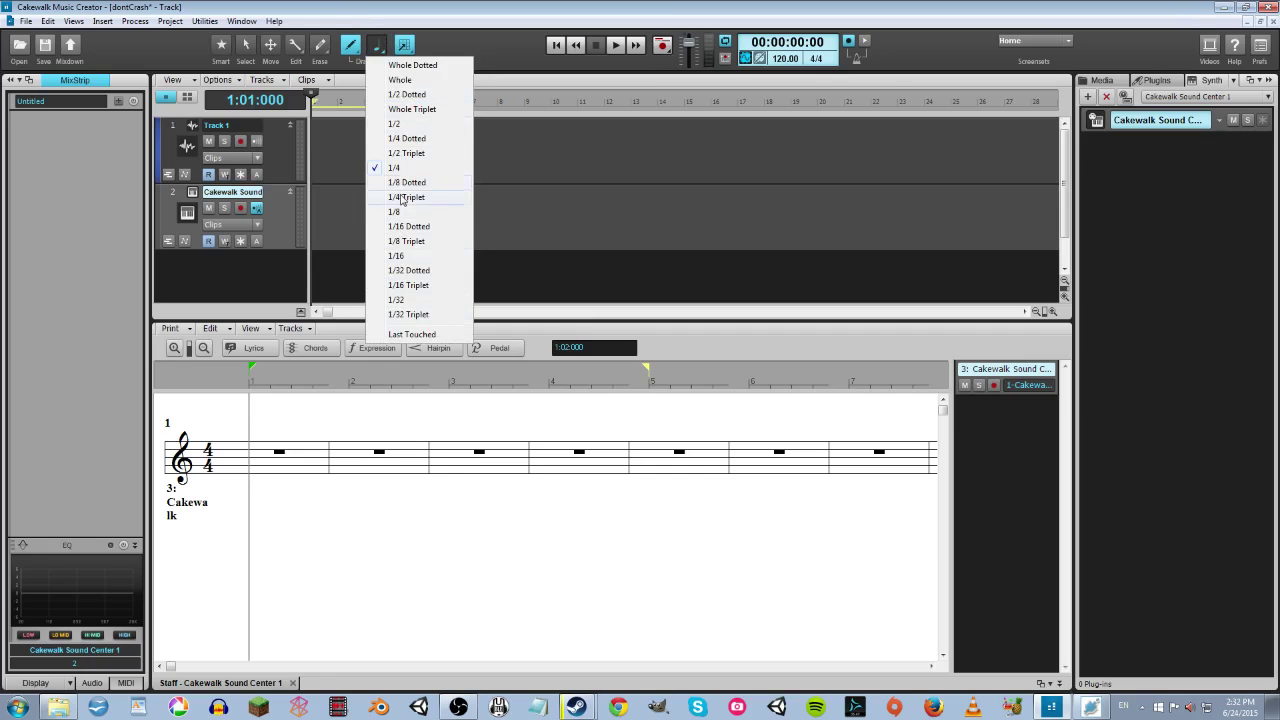
click(398, 170)
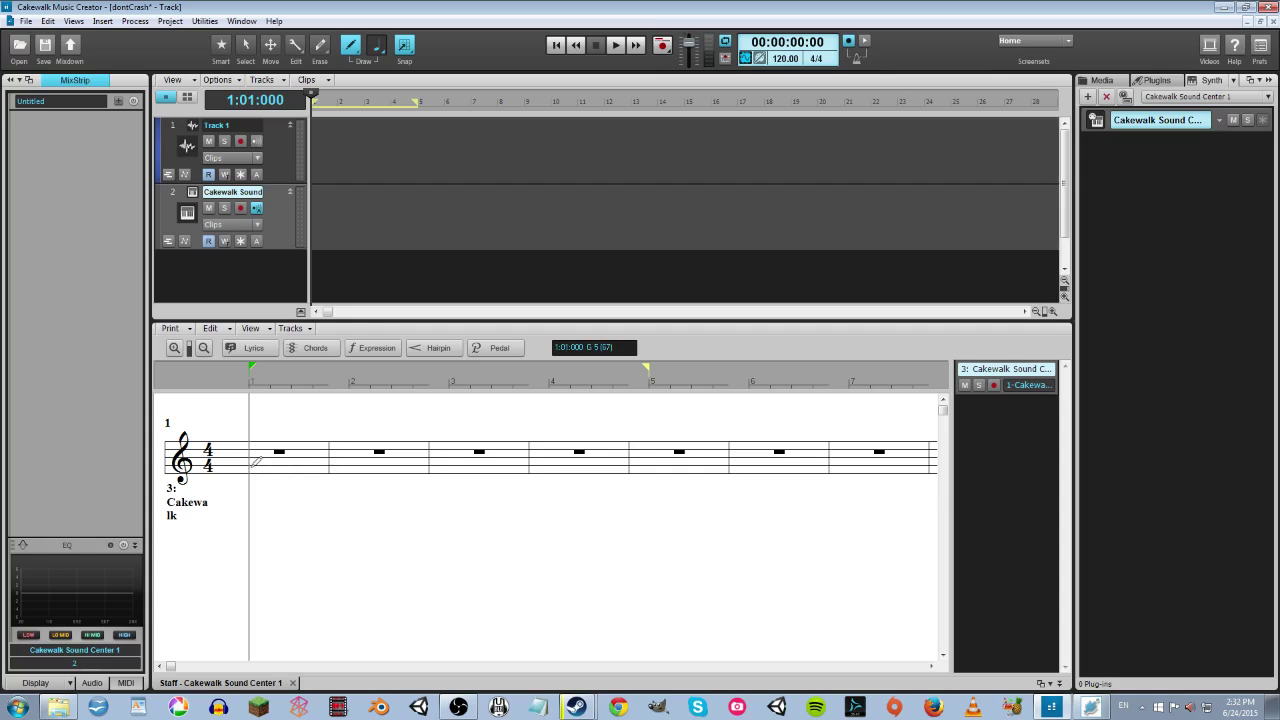
Step: Draw quarter notes G5, B5, D6 and F5 in measure 1 of the staff and play them back
click(249, 464)
click(269, 457)
click(290, 451)
click(312, 467)
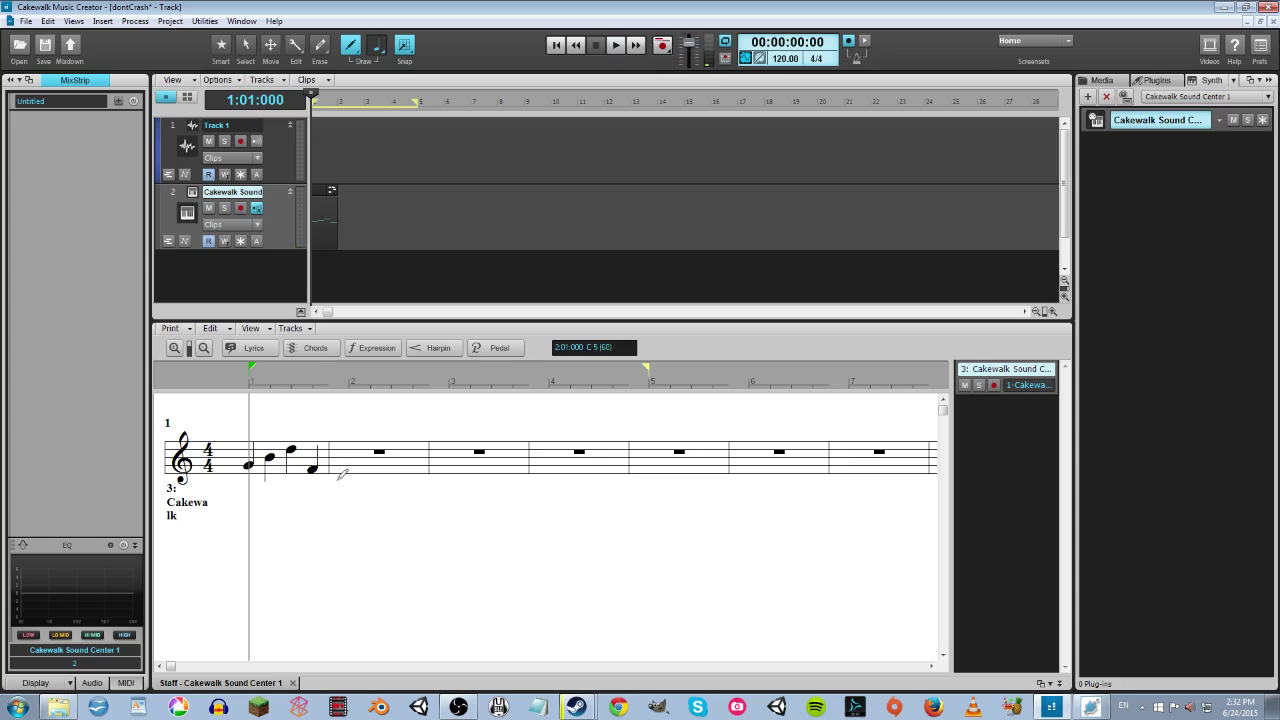
key(space)
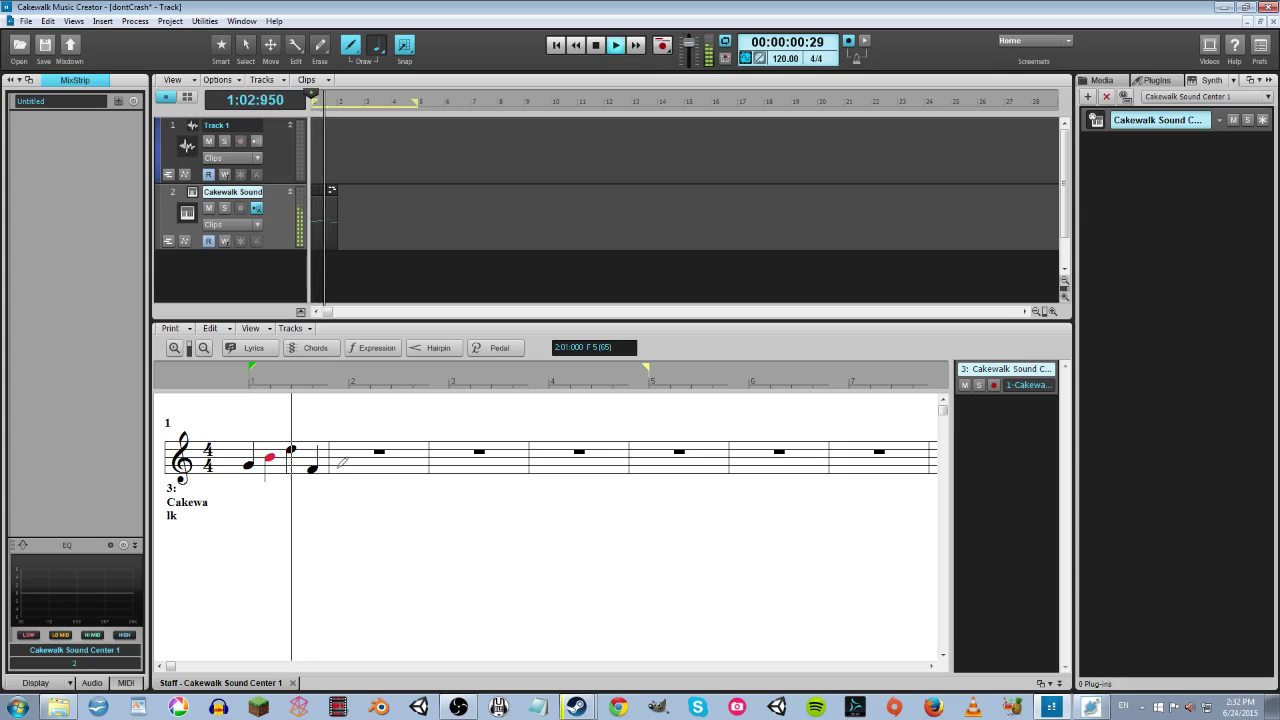
key(space)
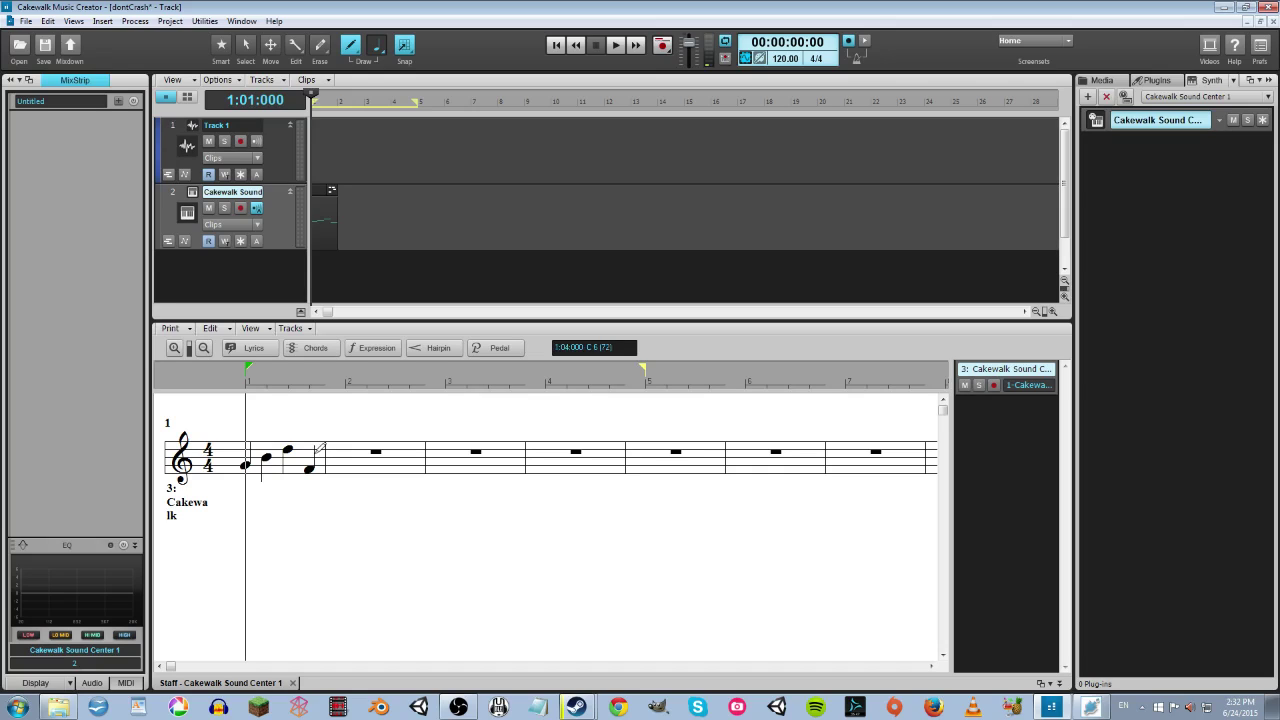
Step: Draw 1/8 notes D6 and B5 on beat 1 and D6 and G5 on beat 3 of measure 2, and play the melody
click(378, 46)
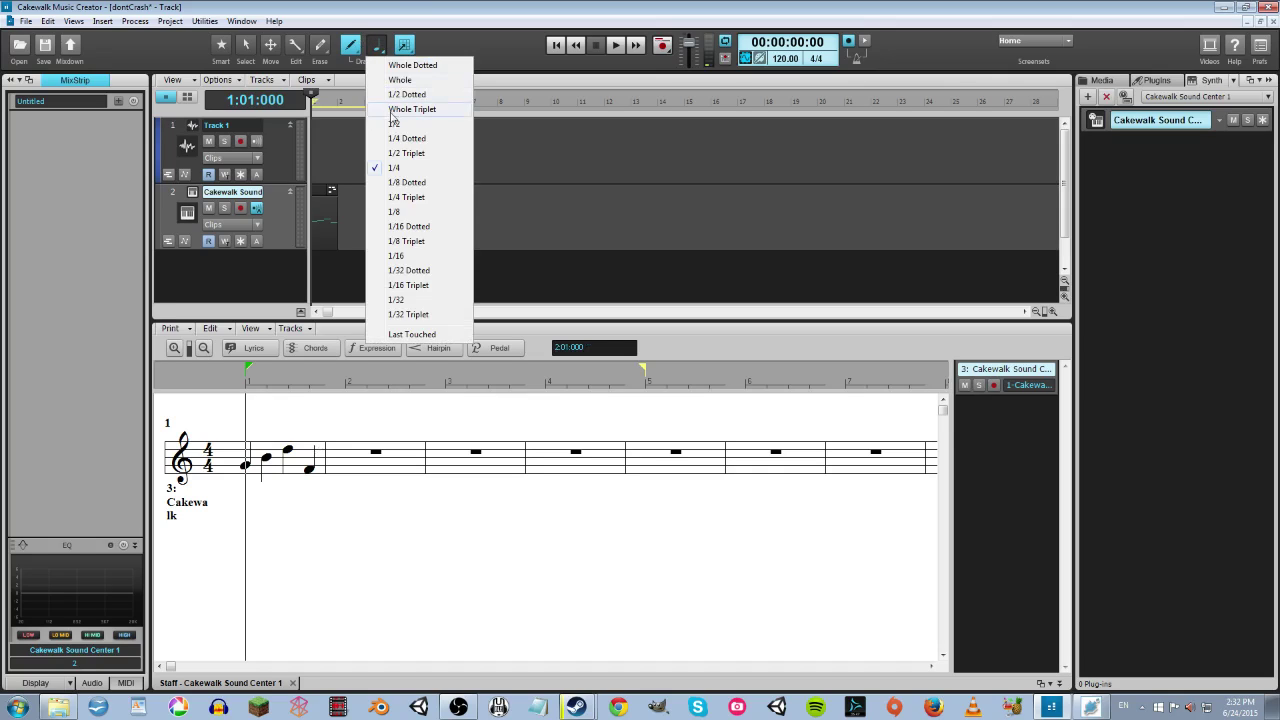
click(400, 212)
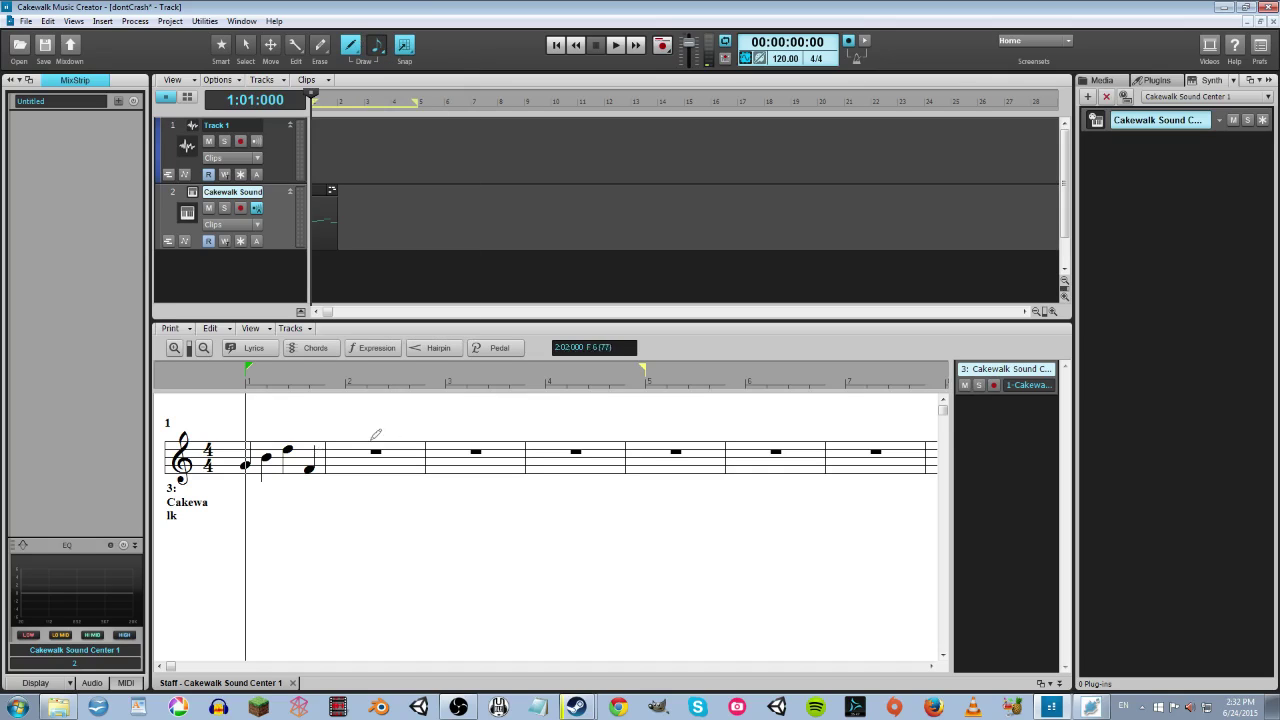
click(336, 449)
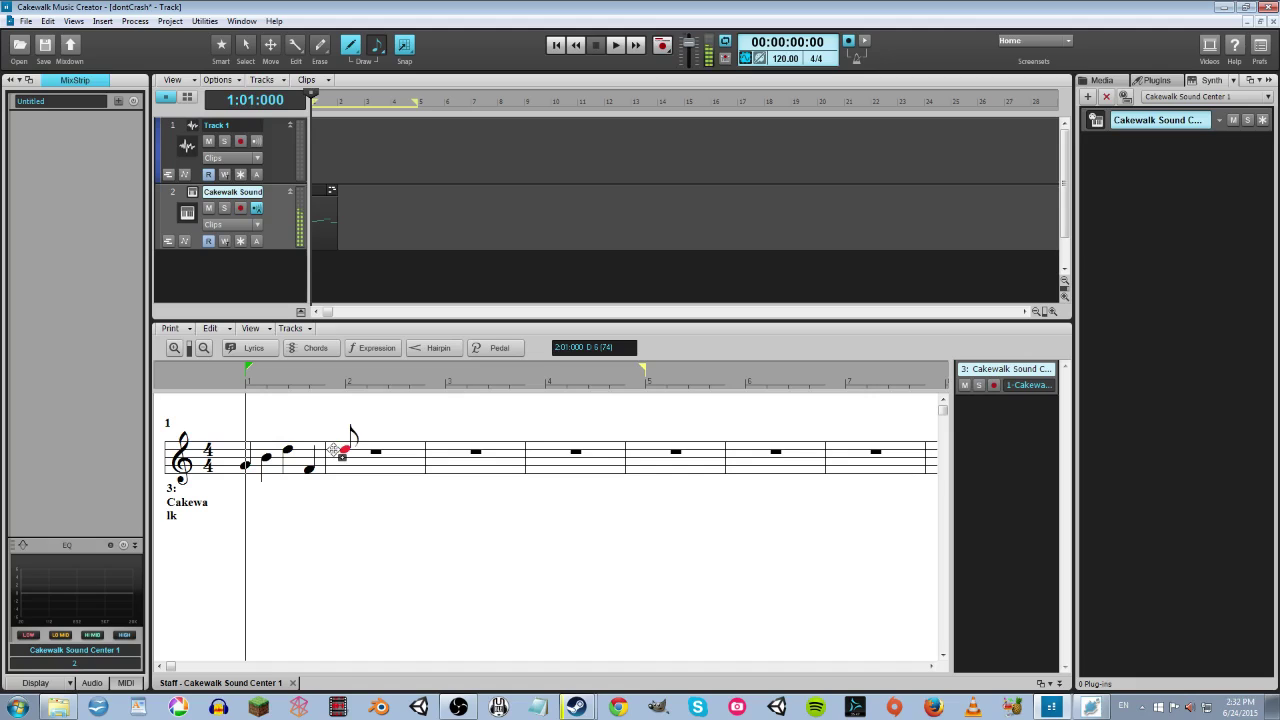
click(360, 457)
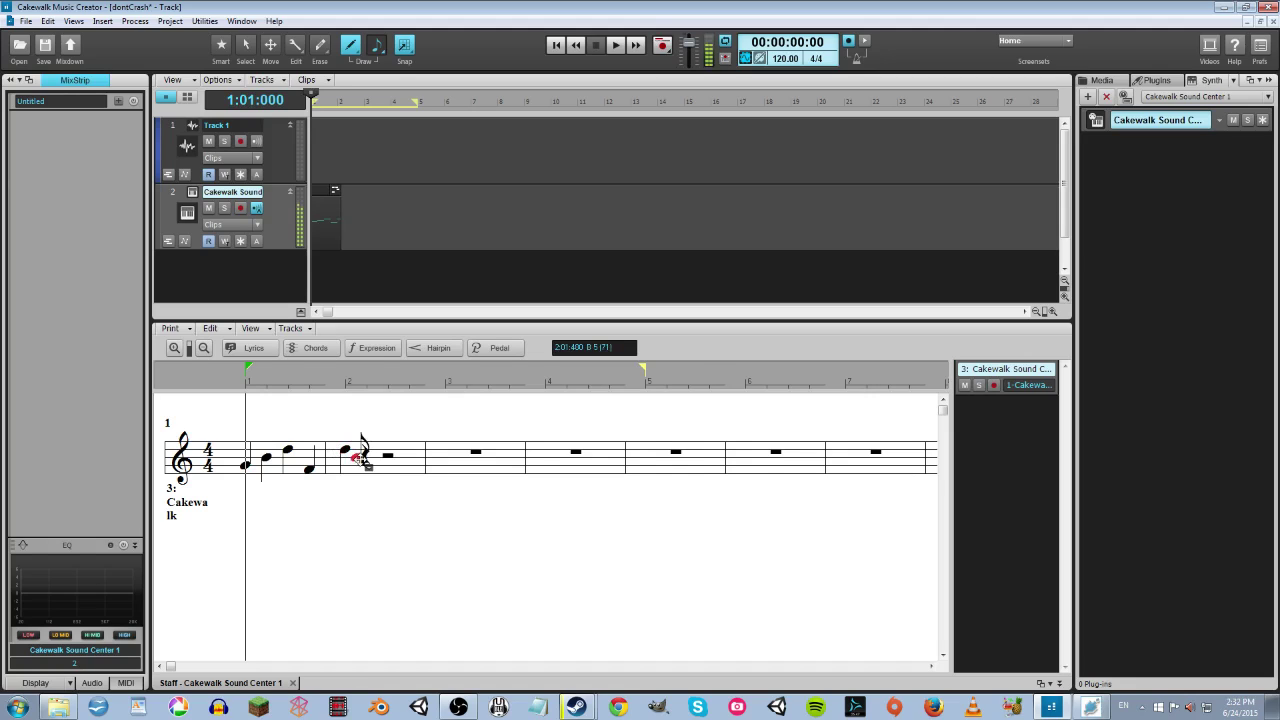
click(430, 450)
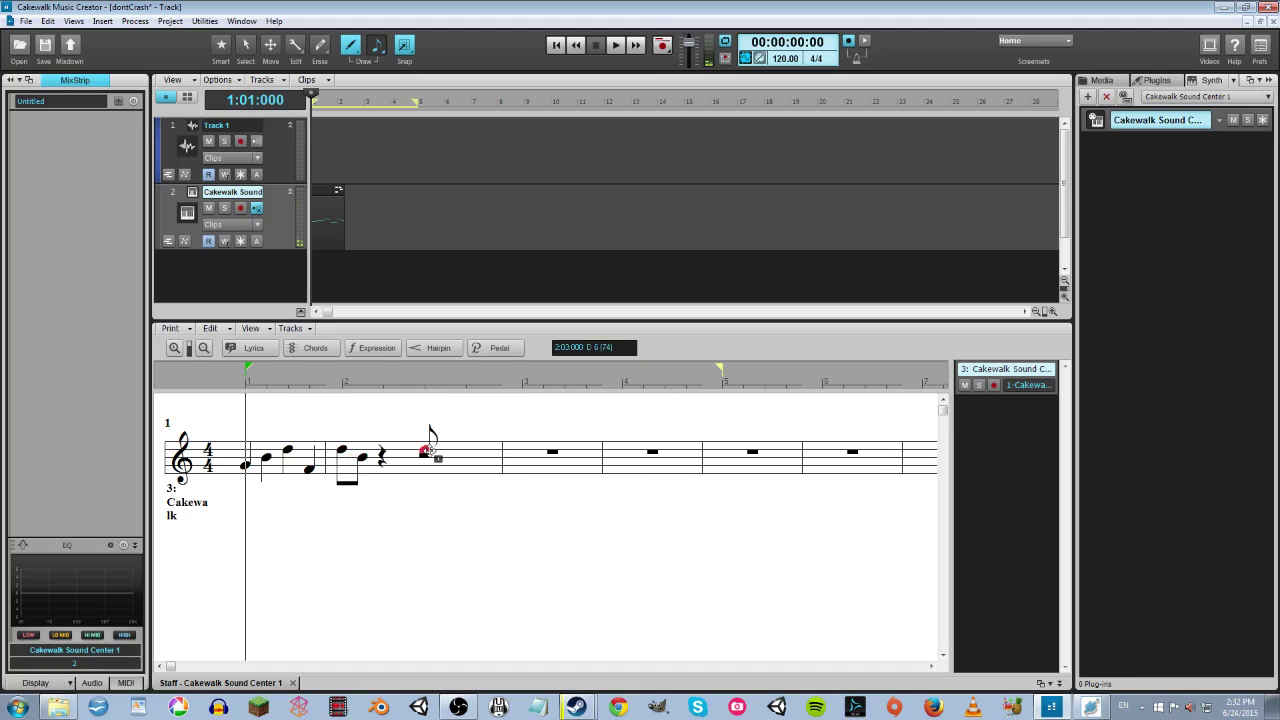
click(447, 465)
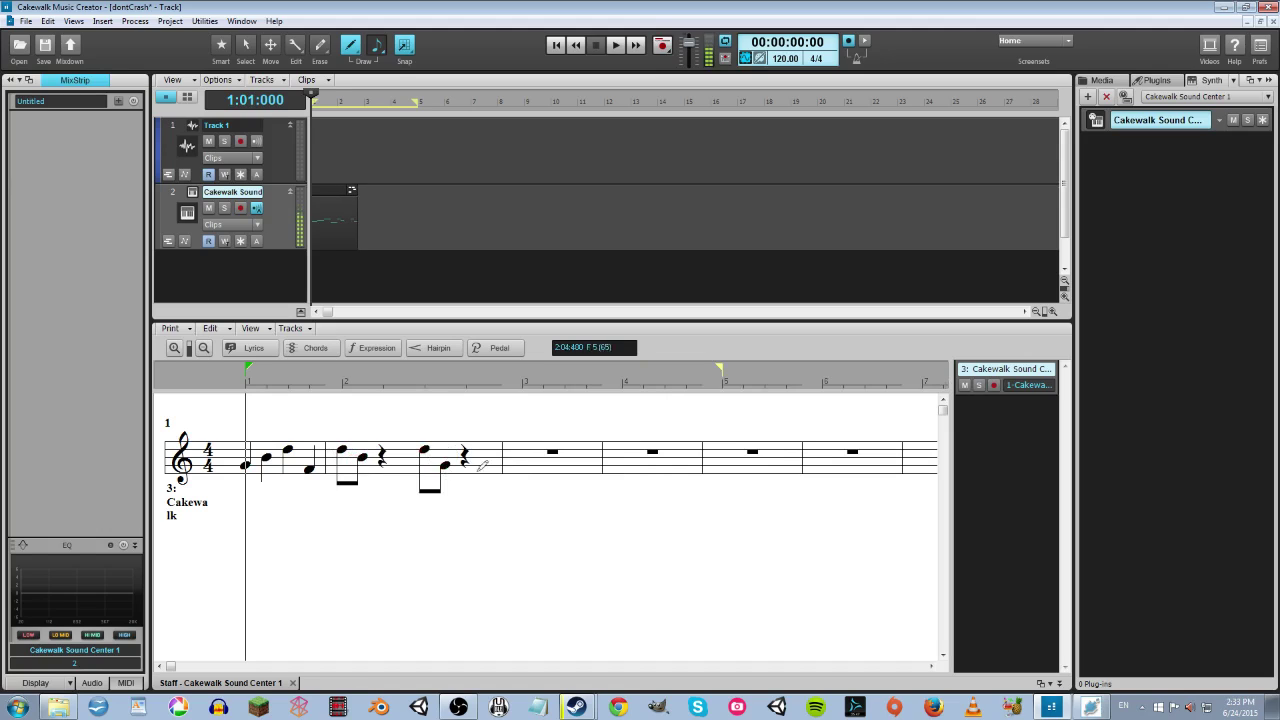
click(620, 46)
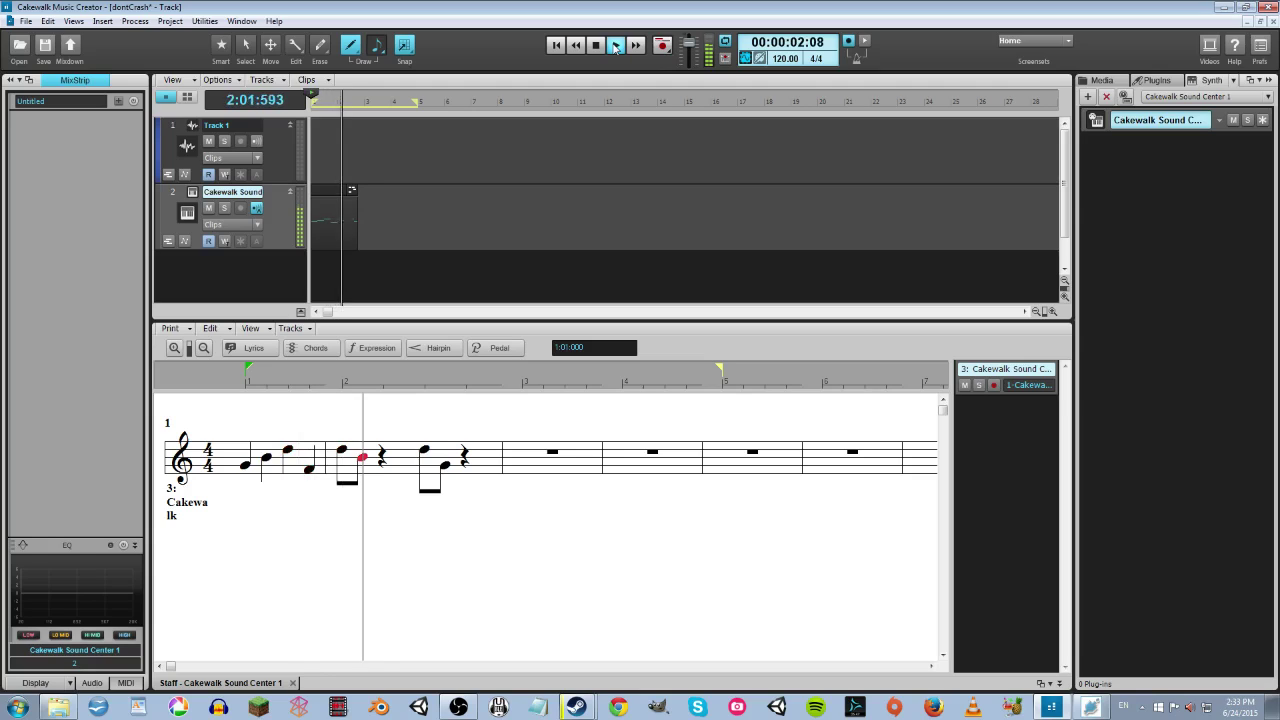
click(597, 46)
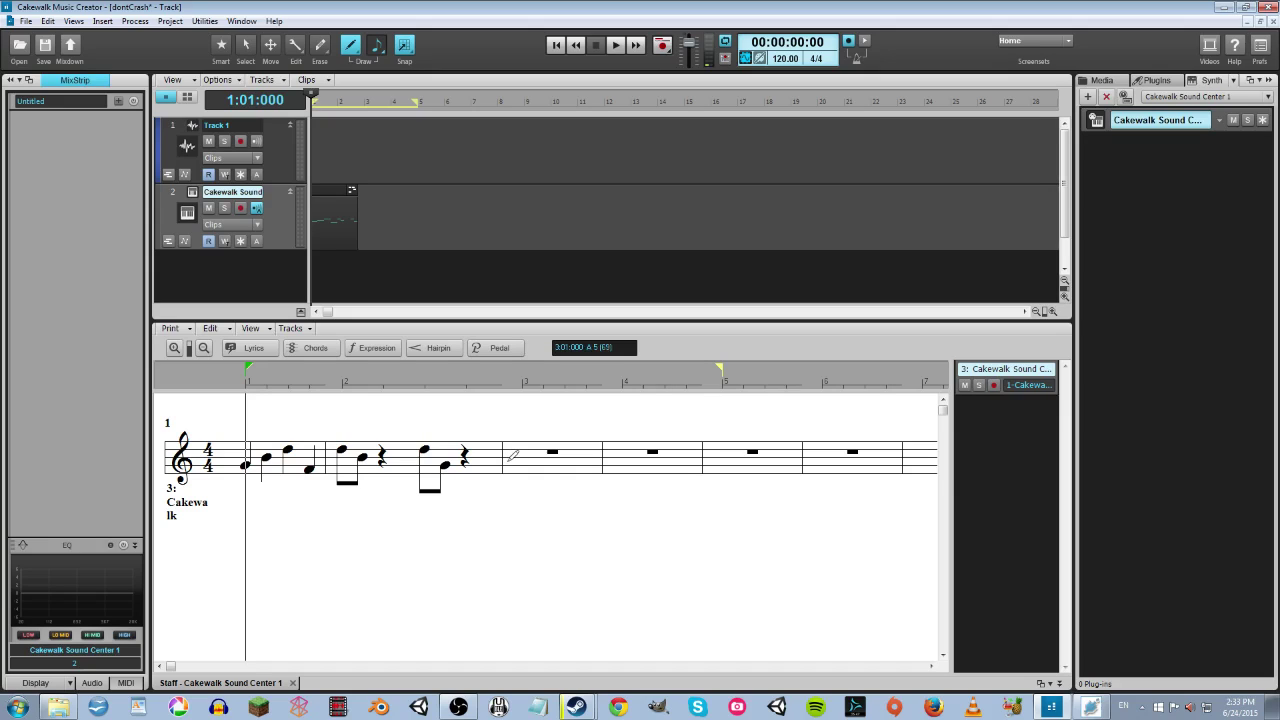
Step: Draw three 1/8 notes on B5 followed by 1/4 notes C6 and D6 in measure 3, and play the melody
click(510, 460)
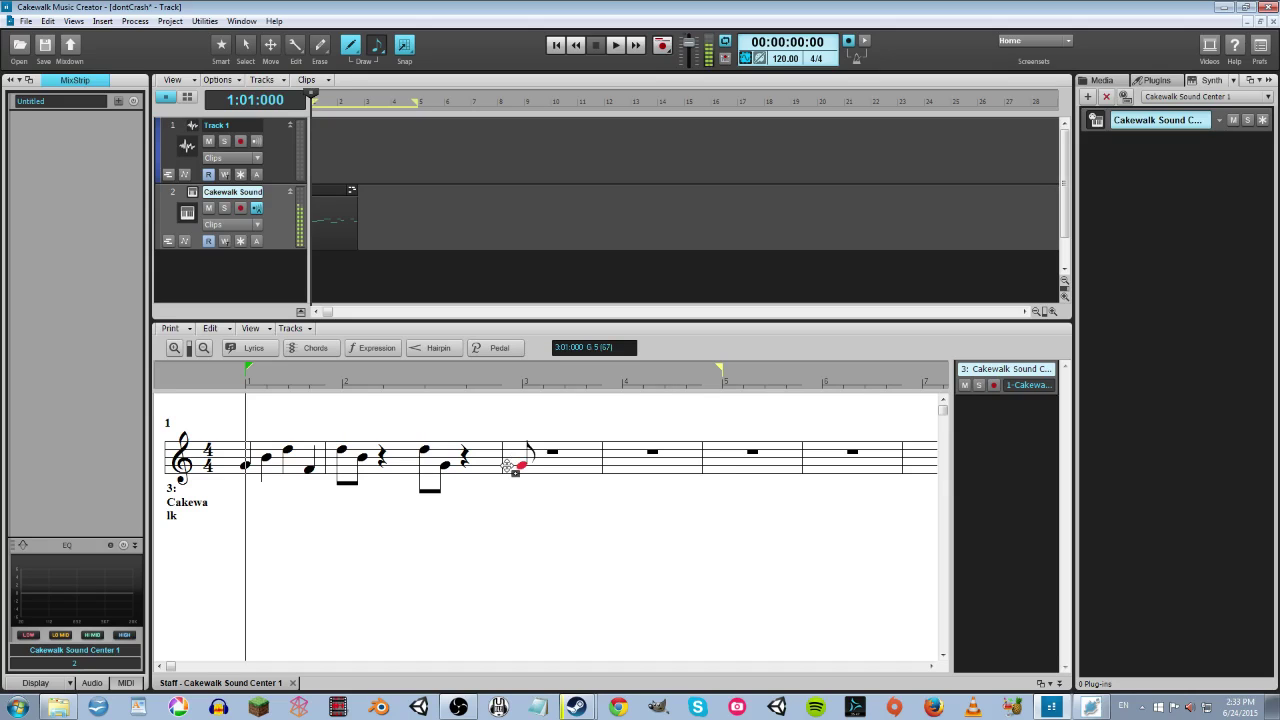
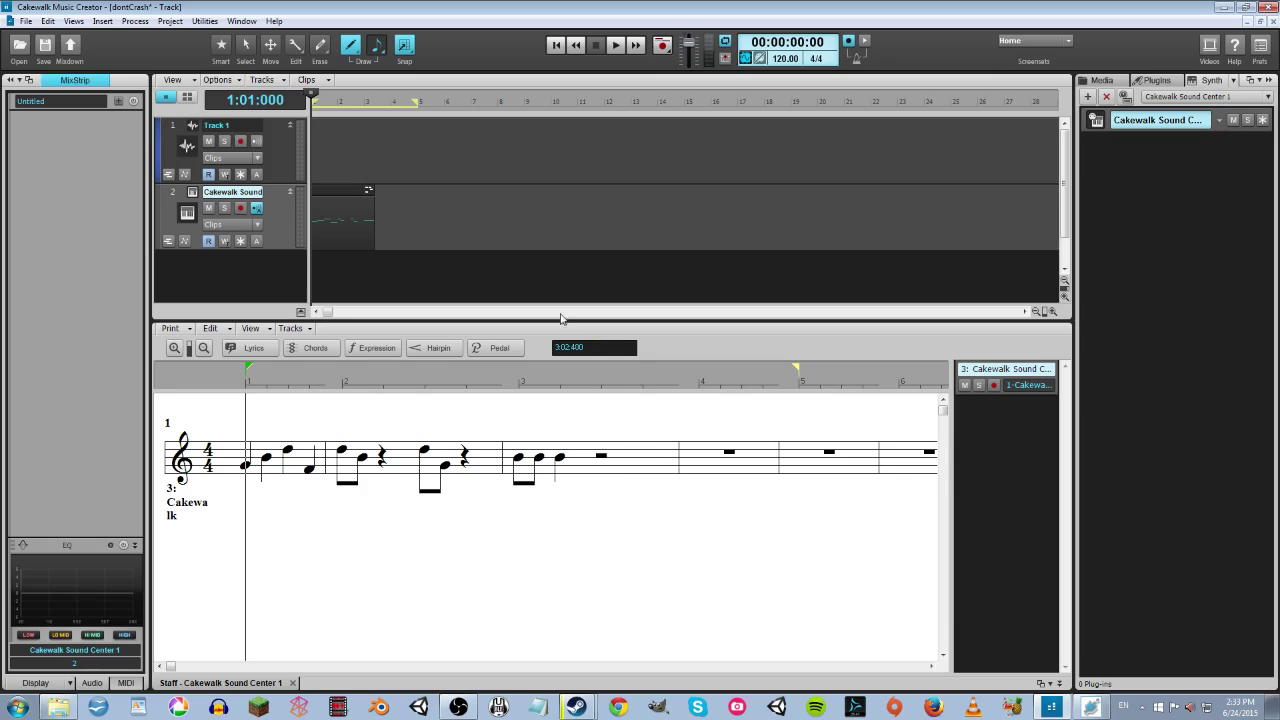
click(377, 52)
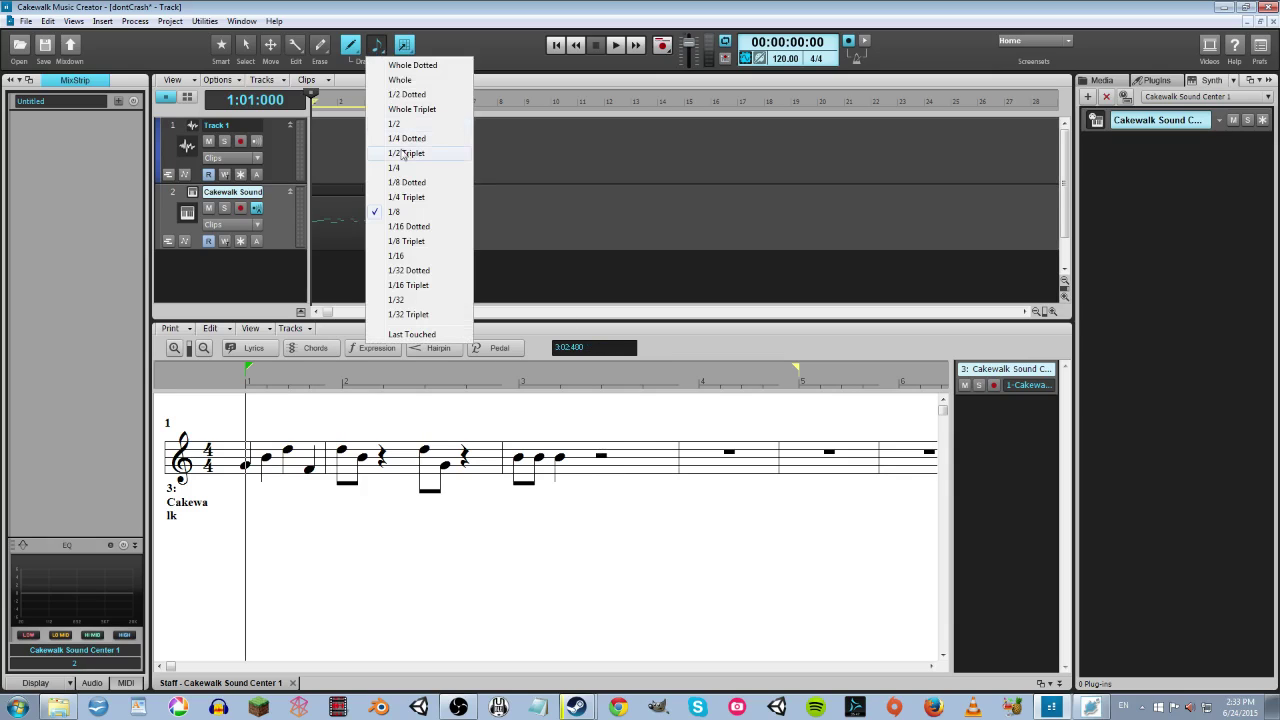
click(405, 157)
click(601, 453)
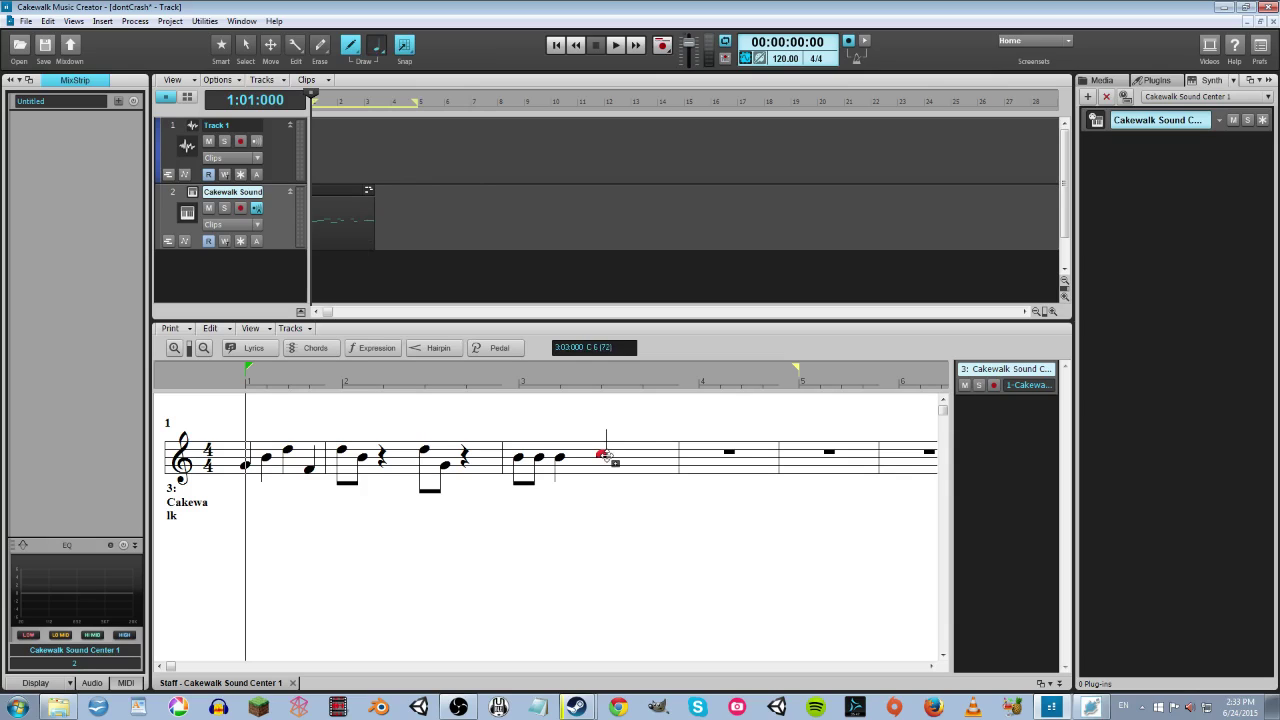
click(641, 449)
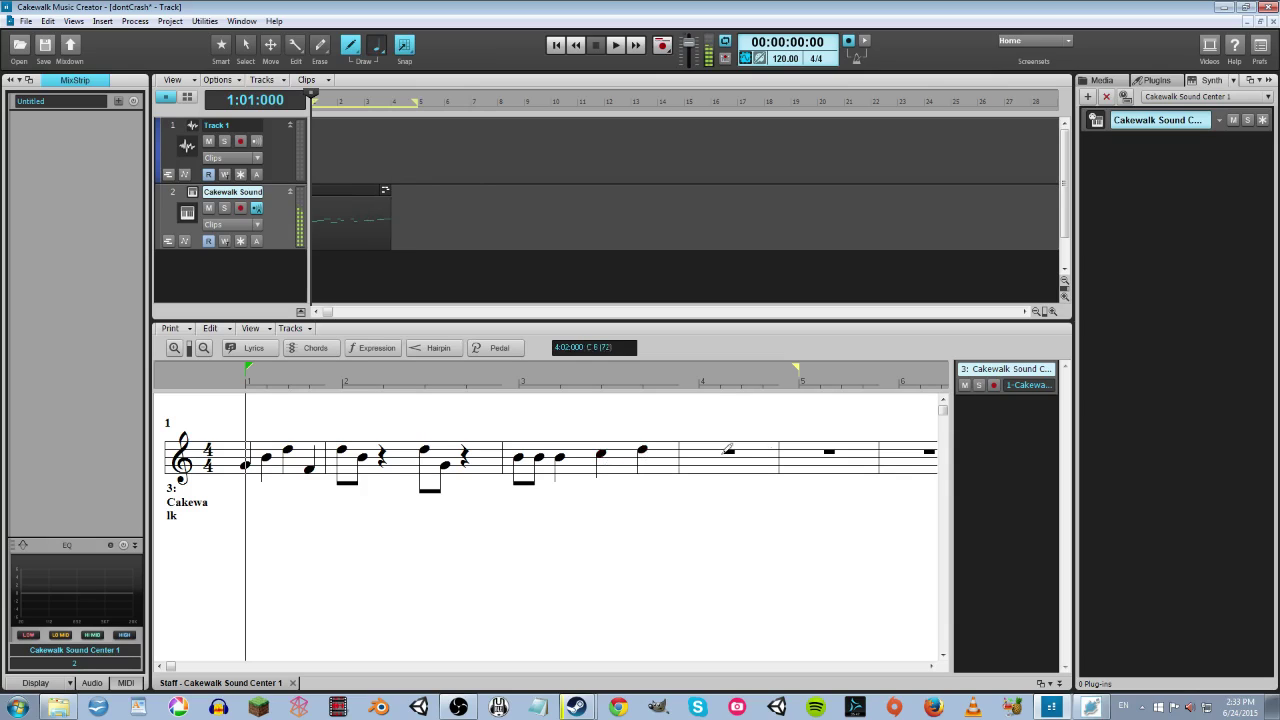
click(576, 45)
click(616, 45)
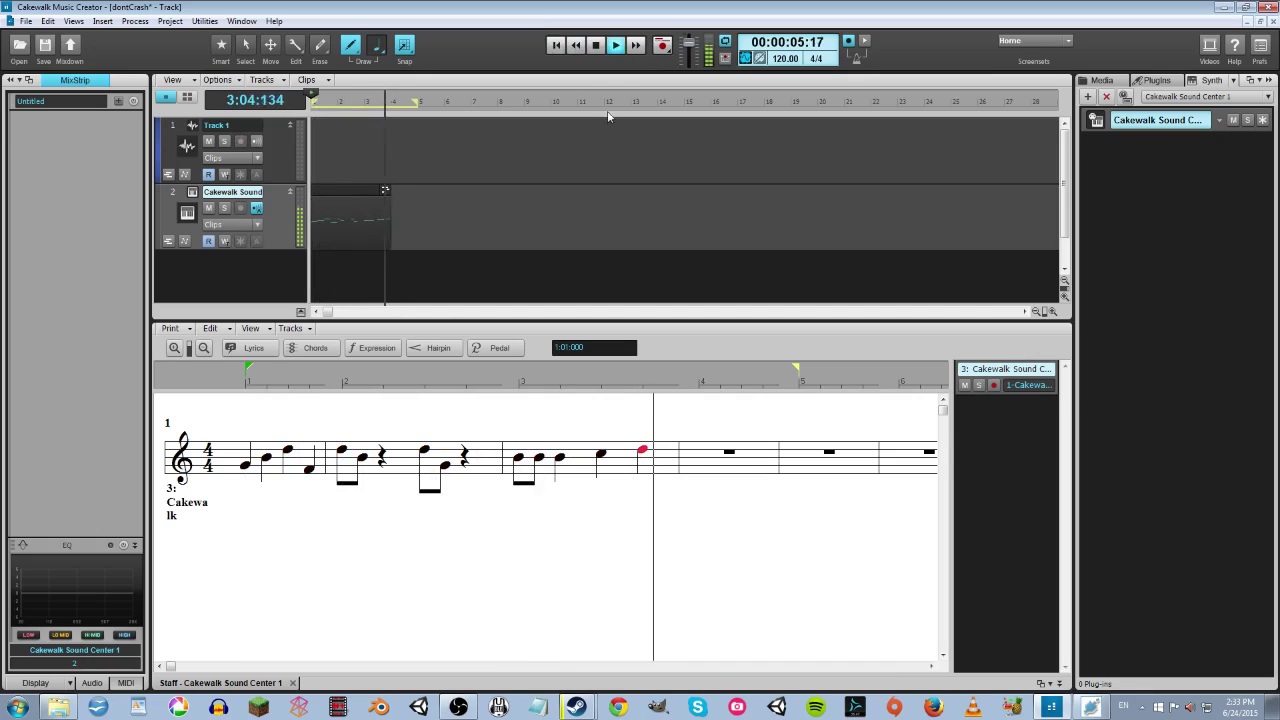
key(space)
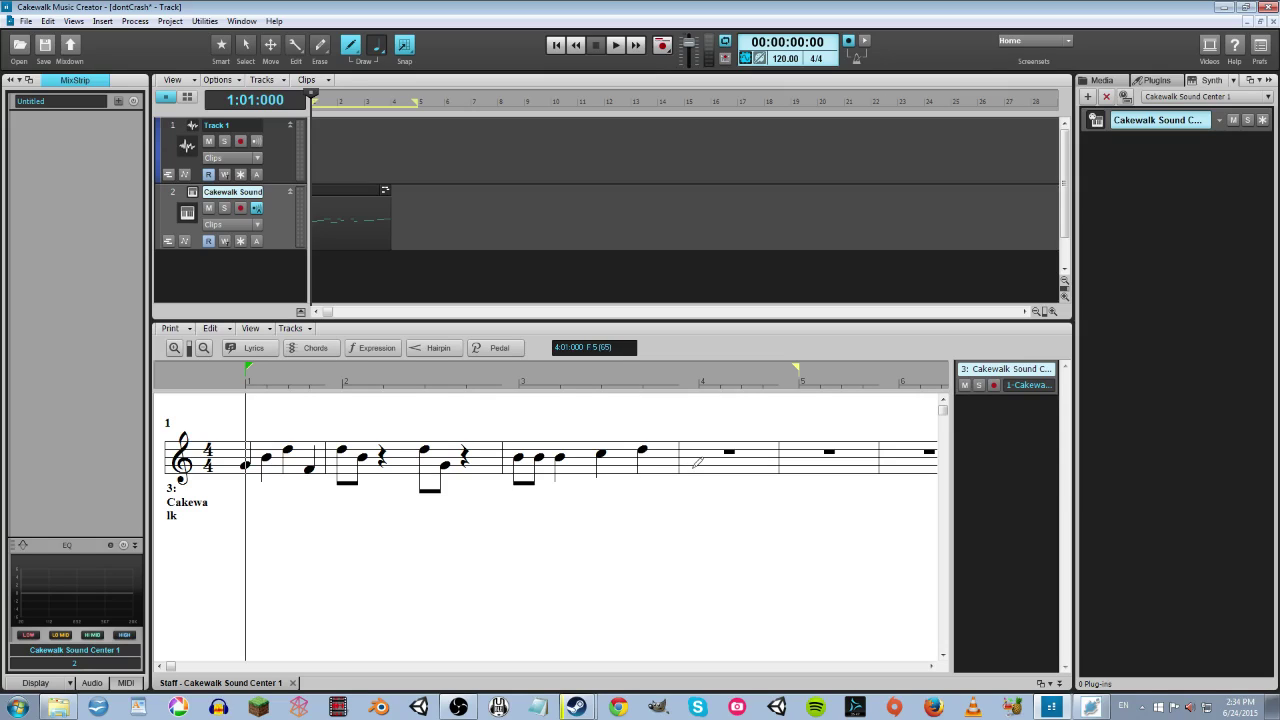
Step: Draw a 1/8 note B5 at the start of measure 4, followed by a 1/4 note D6
click(378, 52)
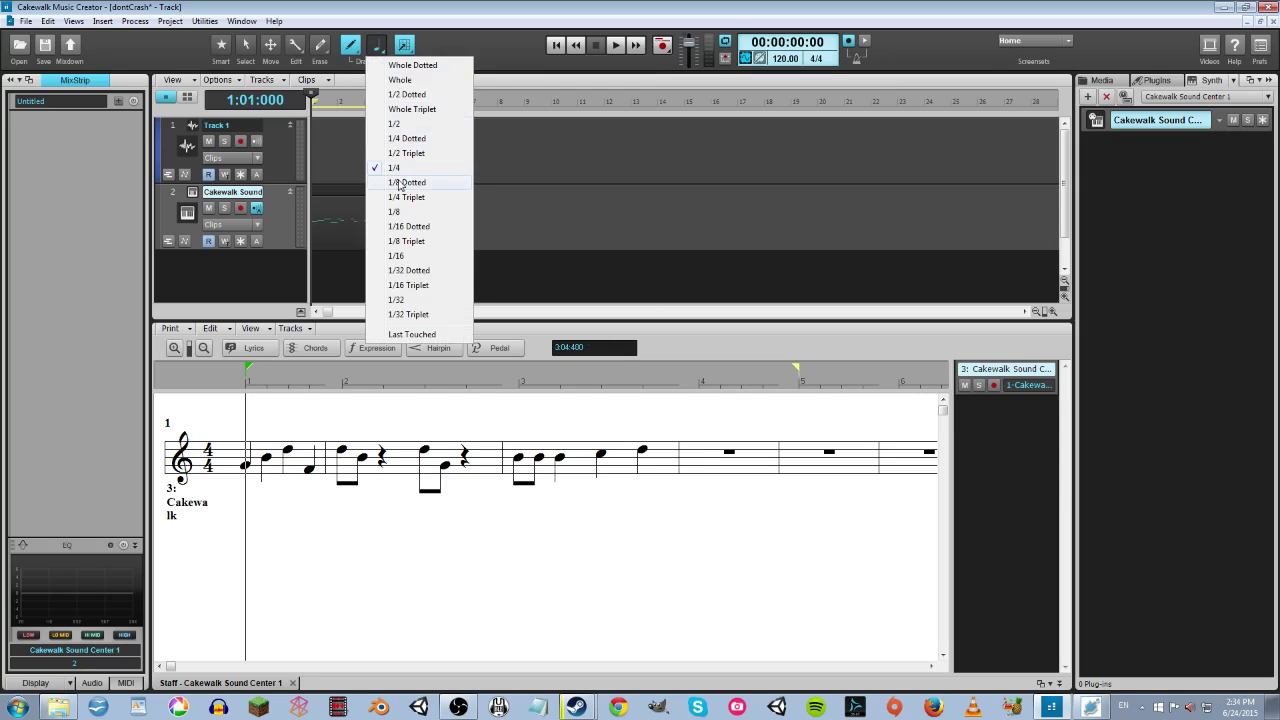
click(403, 211)
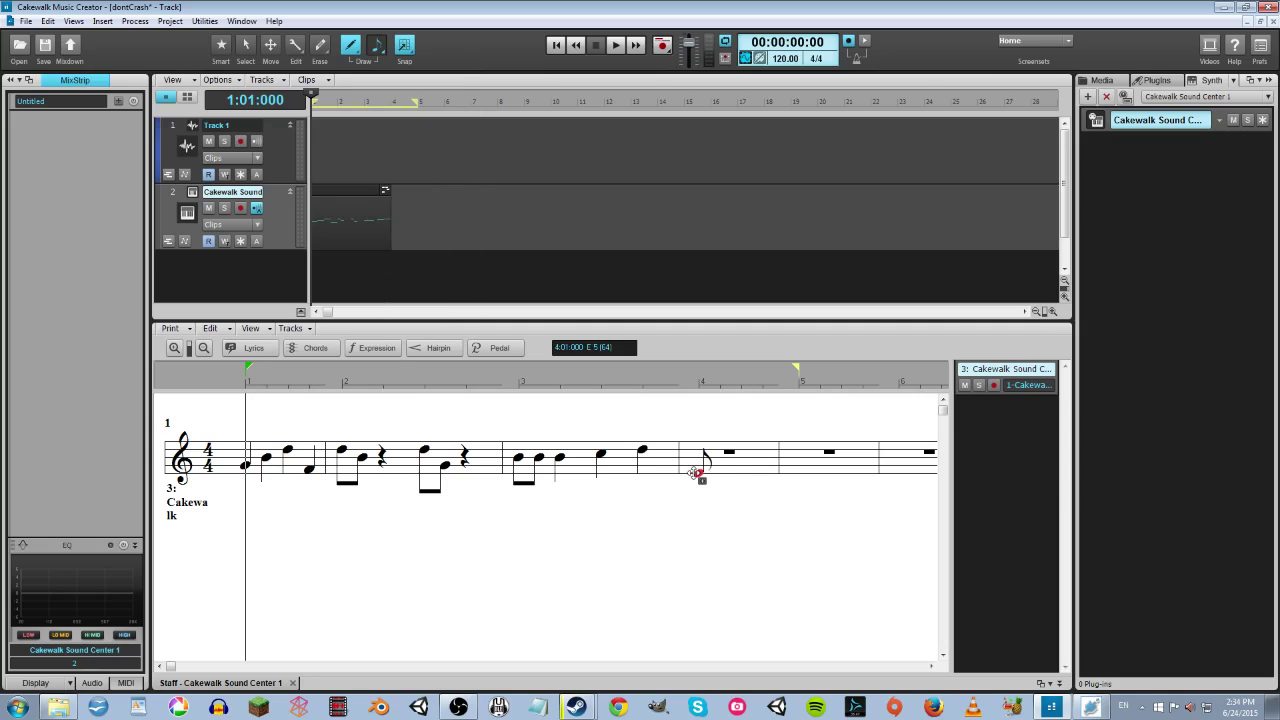
click(698, 450)
drag(698, 450, 698, 458)
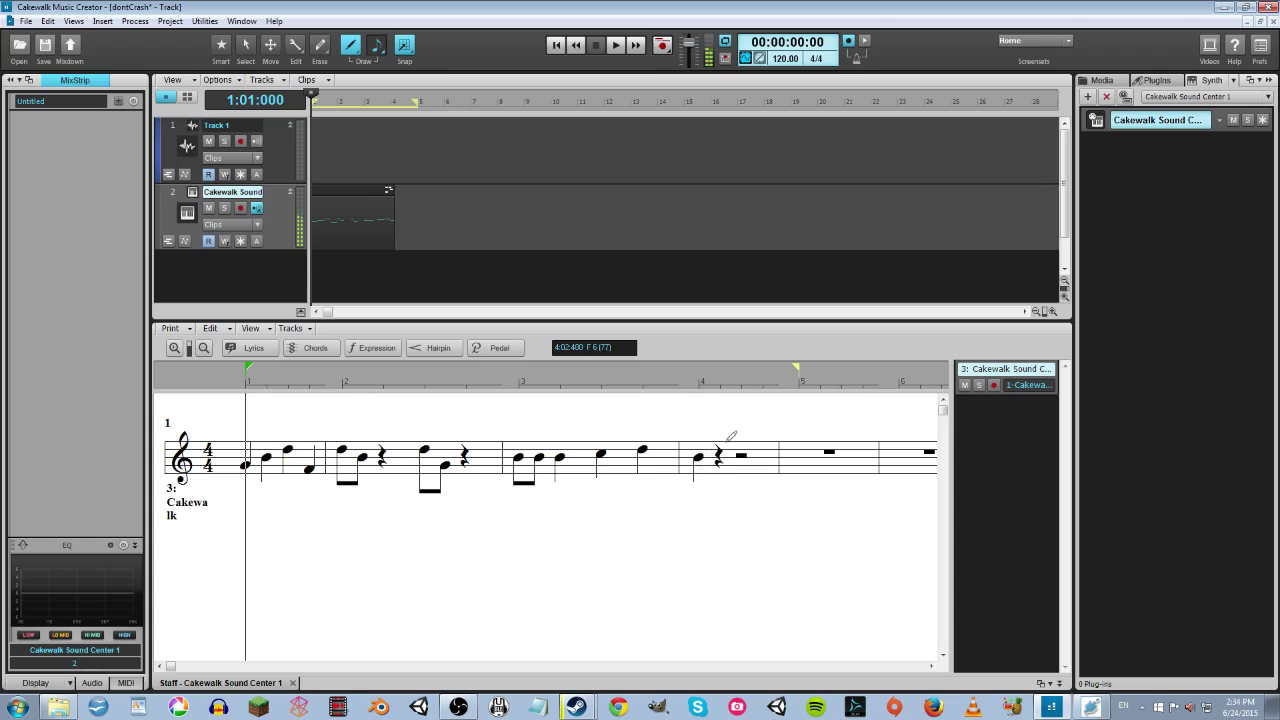
click(380, 55)
click(409, 171)
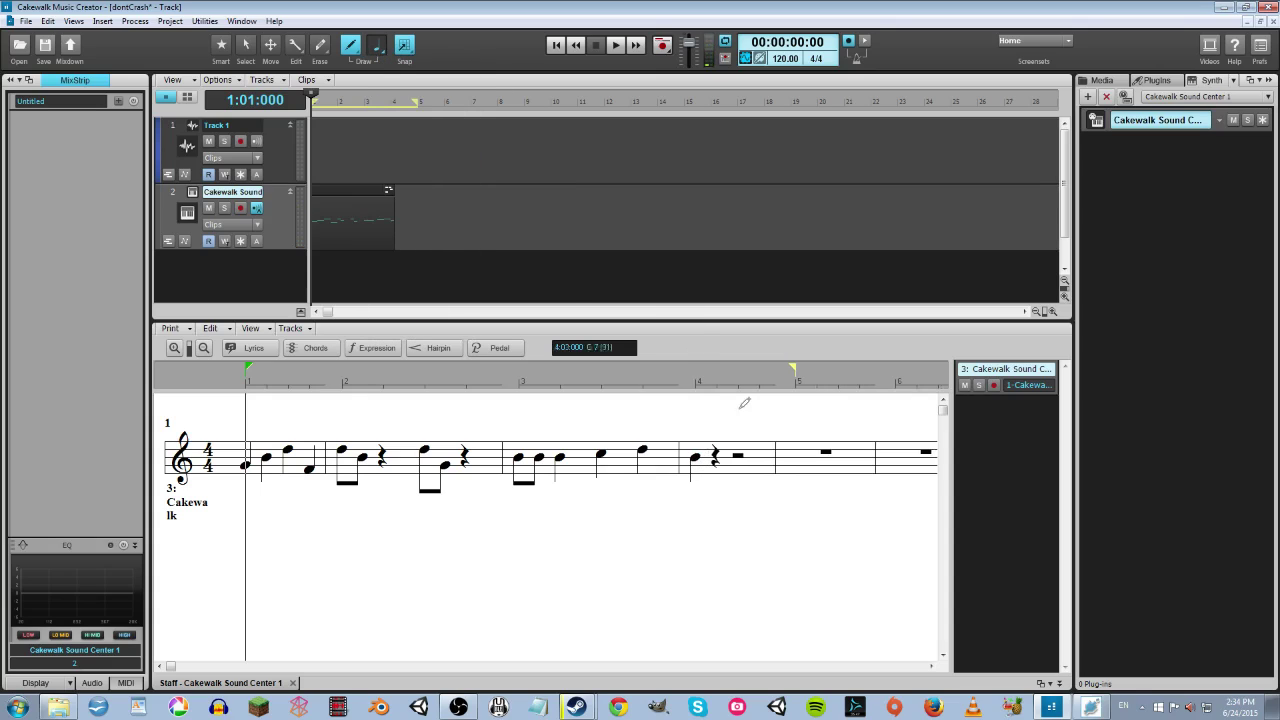
click(710, 453)
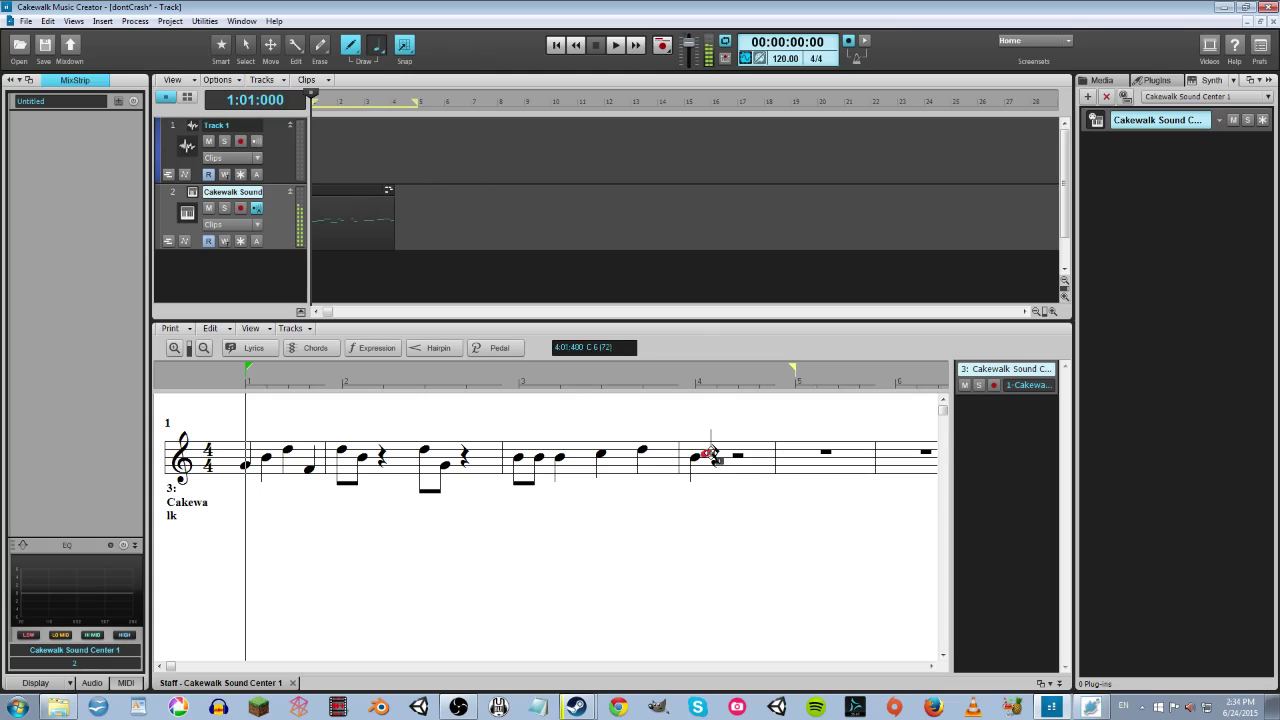
click(712, 452)
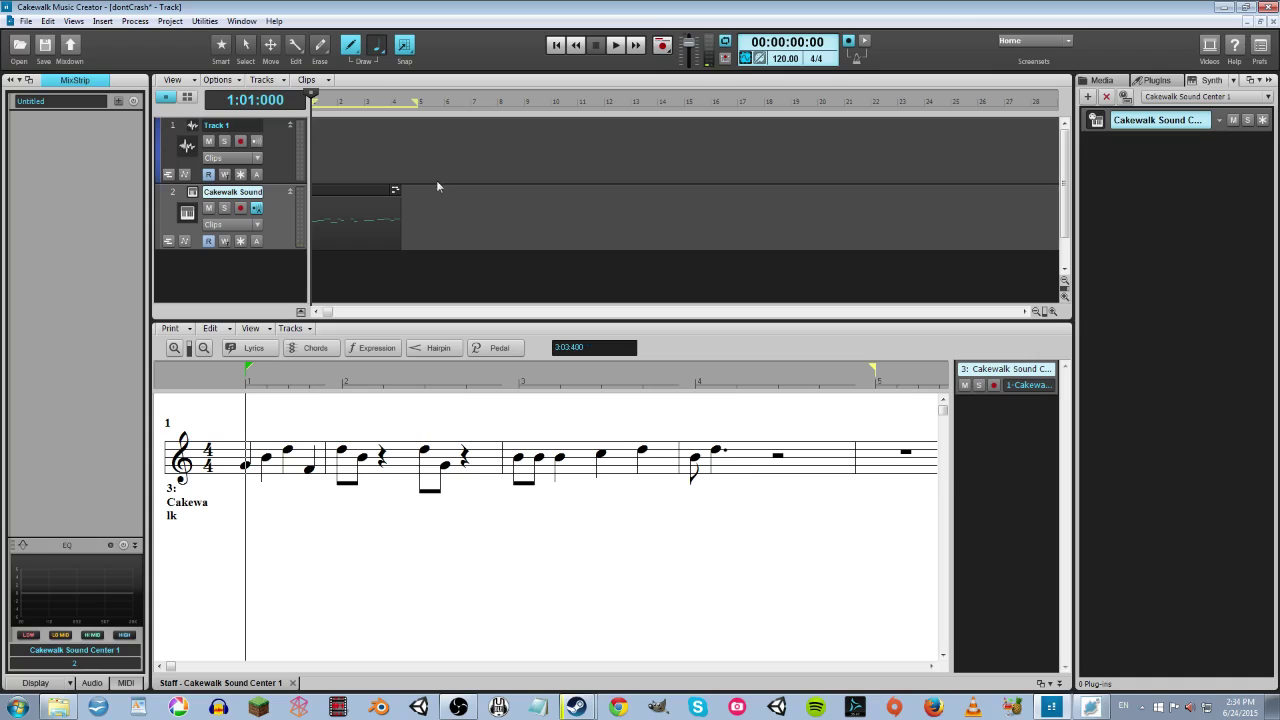
Step: Complete measure 4 with a half note A5 on beat 3 and play back the four-measure melody
click(372, 50)
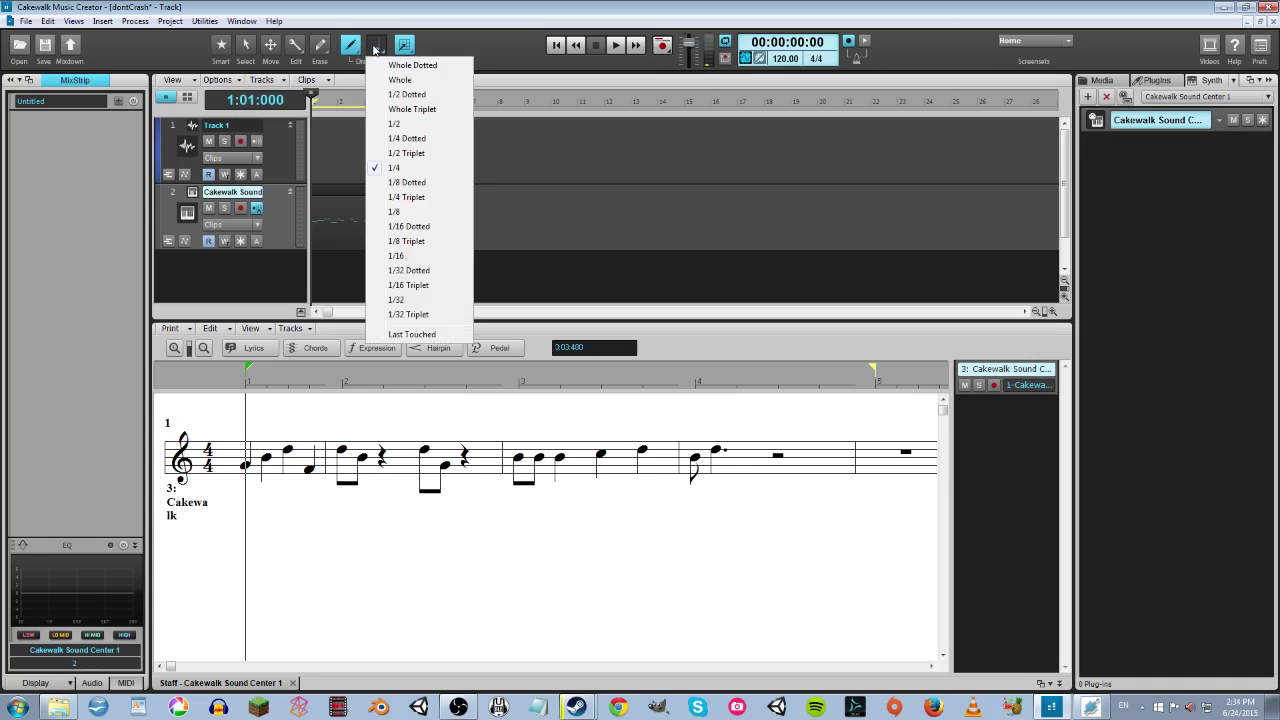
click(429, 139)
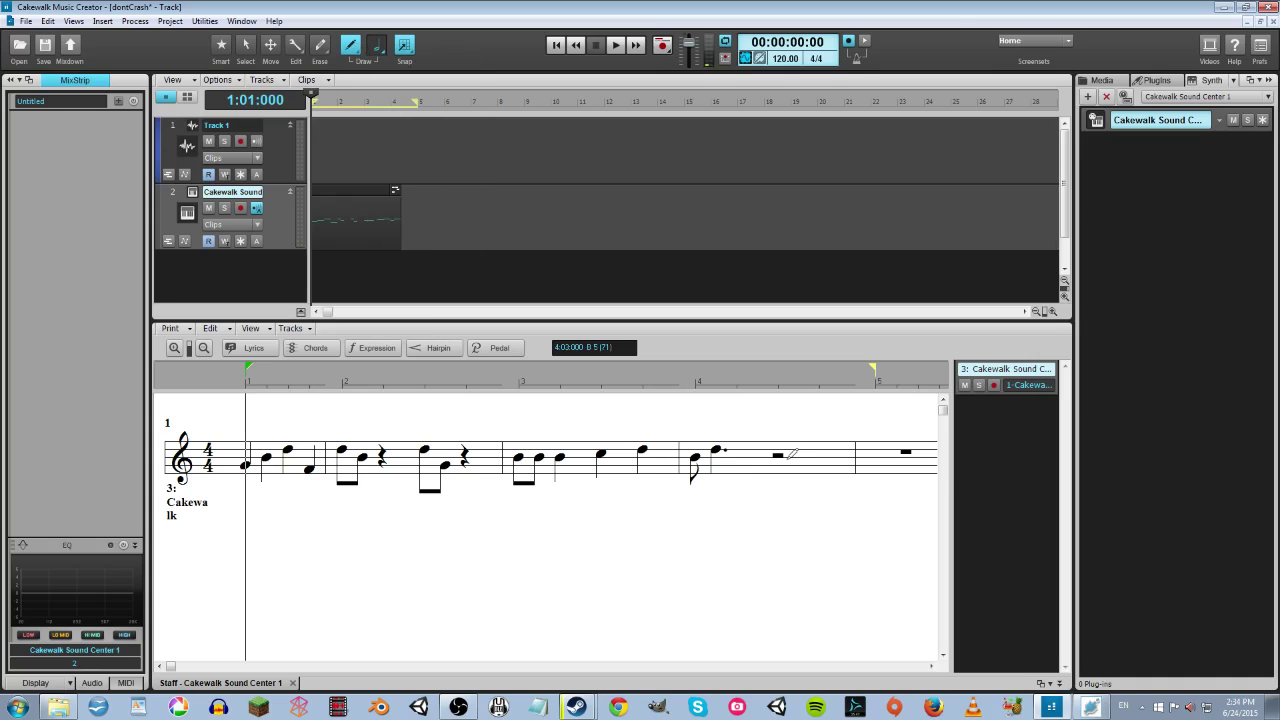
click(779, 458)
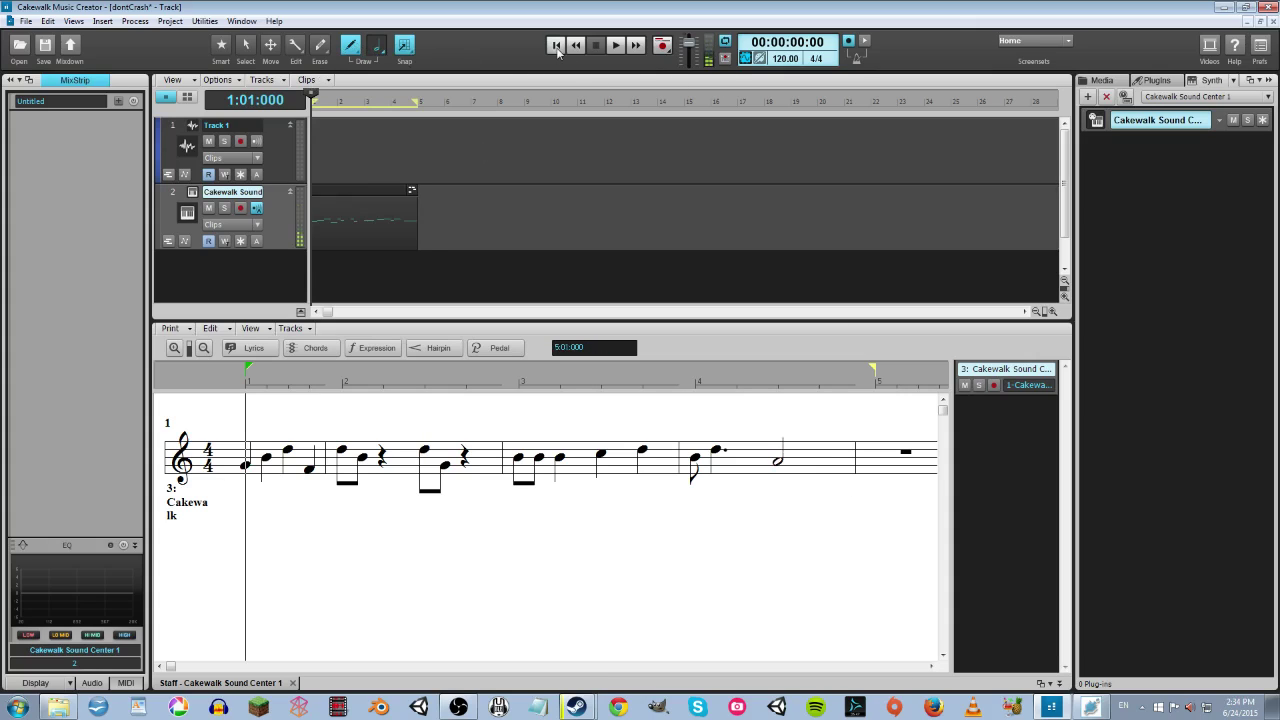
click(614, 46)
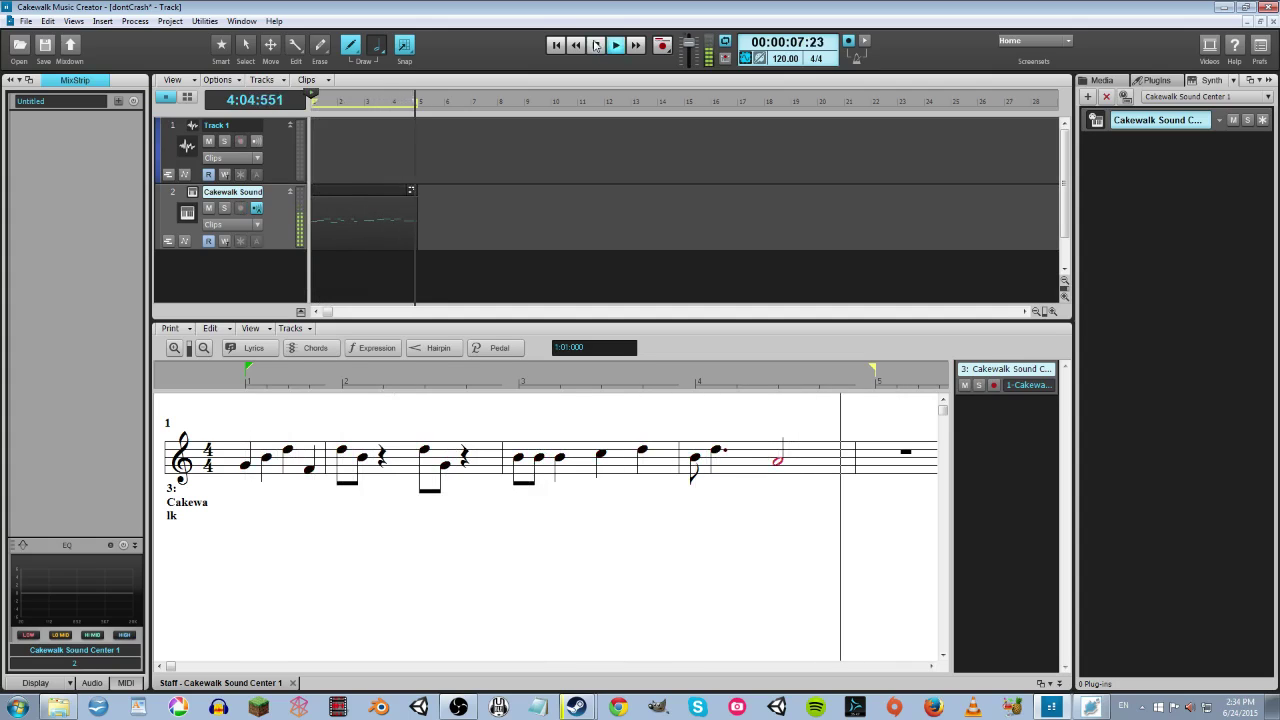
click(614, 46)
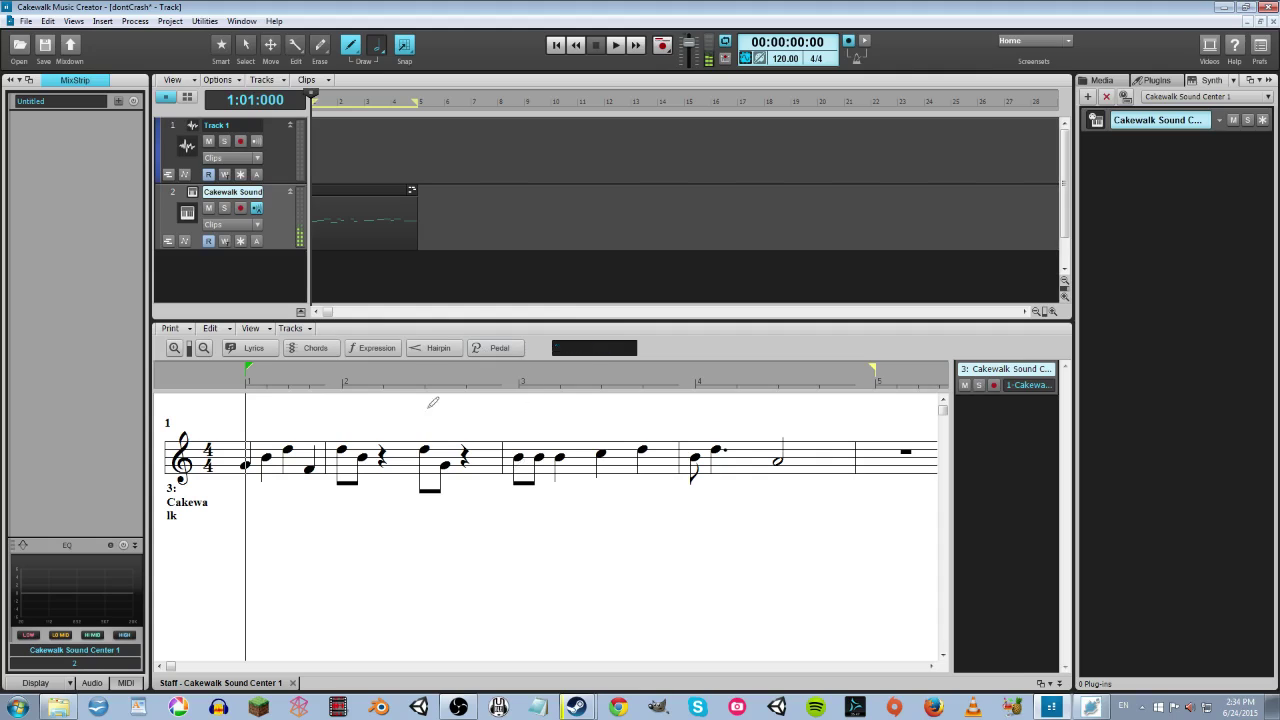
Step: Enlarge the track pane and rename the melody's instrument track as pizzi
drag(379, 319, 380, 365)
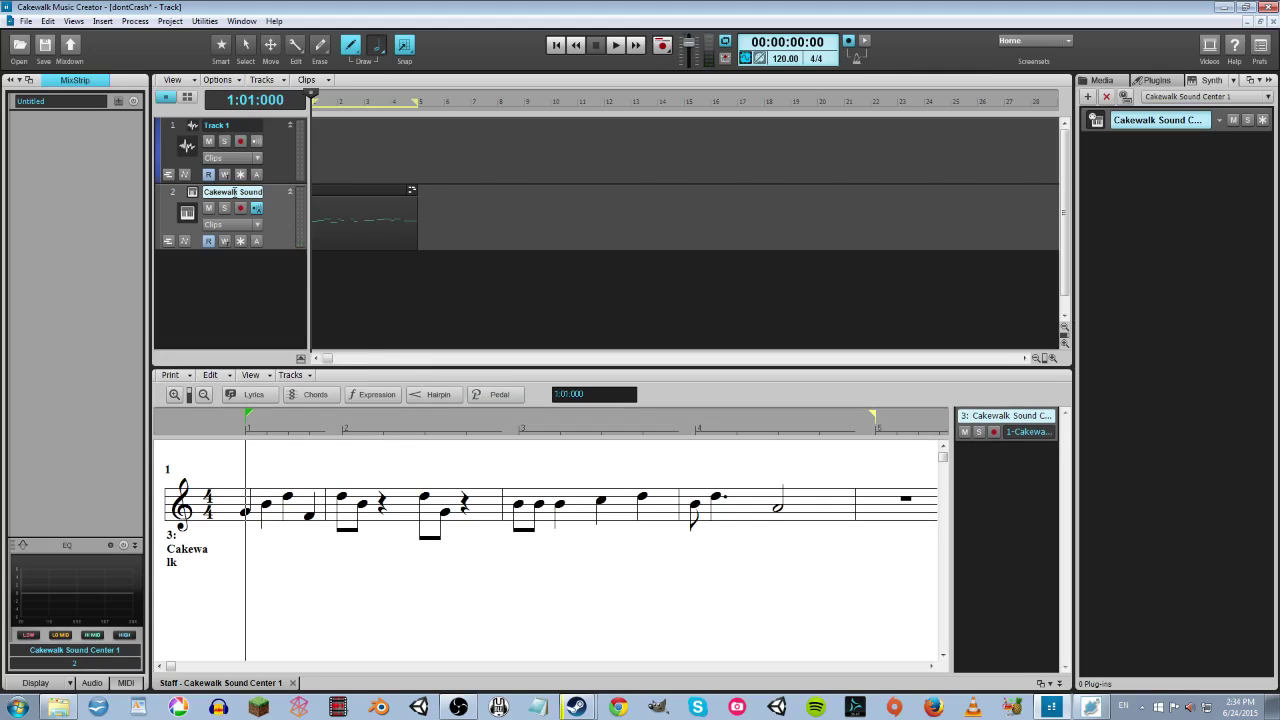
double_click(234, 191)
text(n)
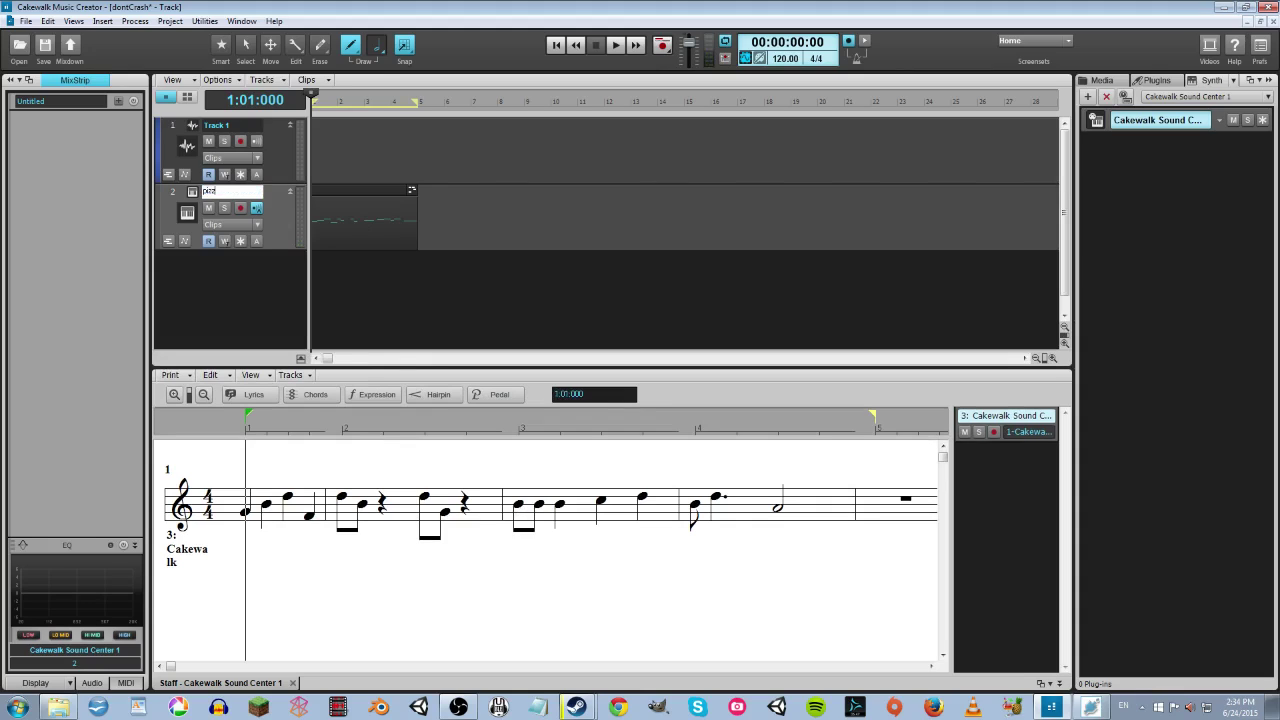
text(izzi)
key(Return)
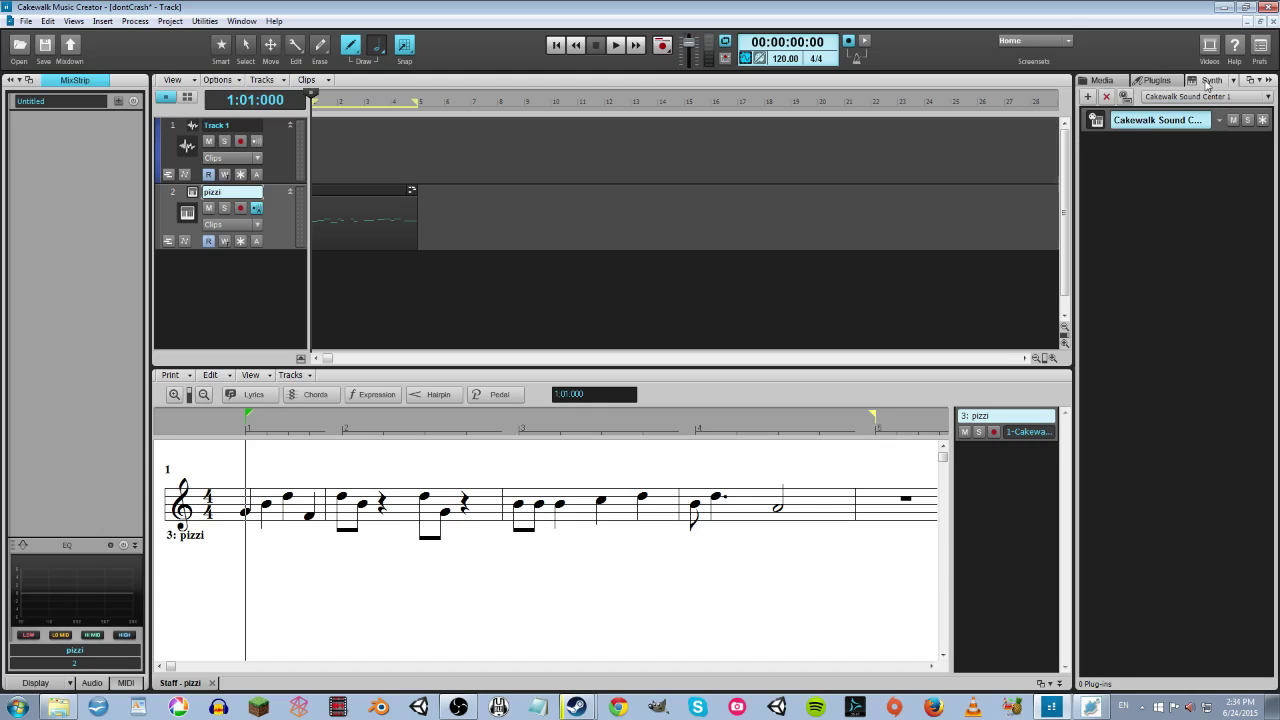
Step: Insert a second Cakewalk Sound Center (32-bit) synth as a simple instrument track with MIDI output enabled
click(1089, 97)
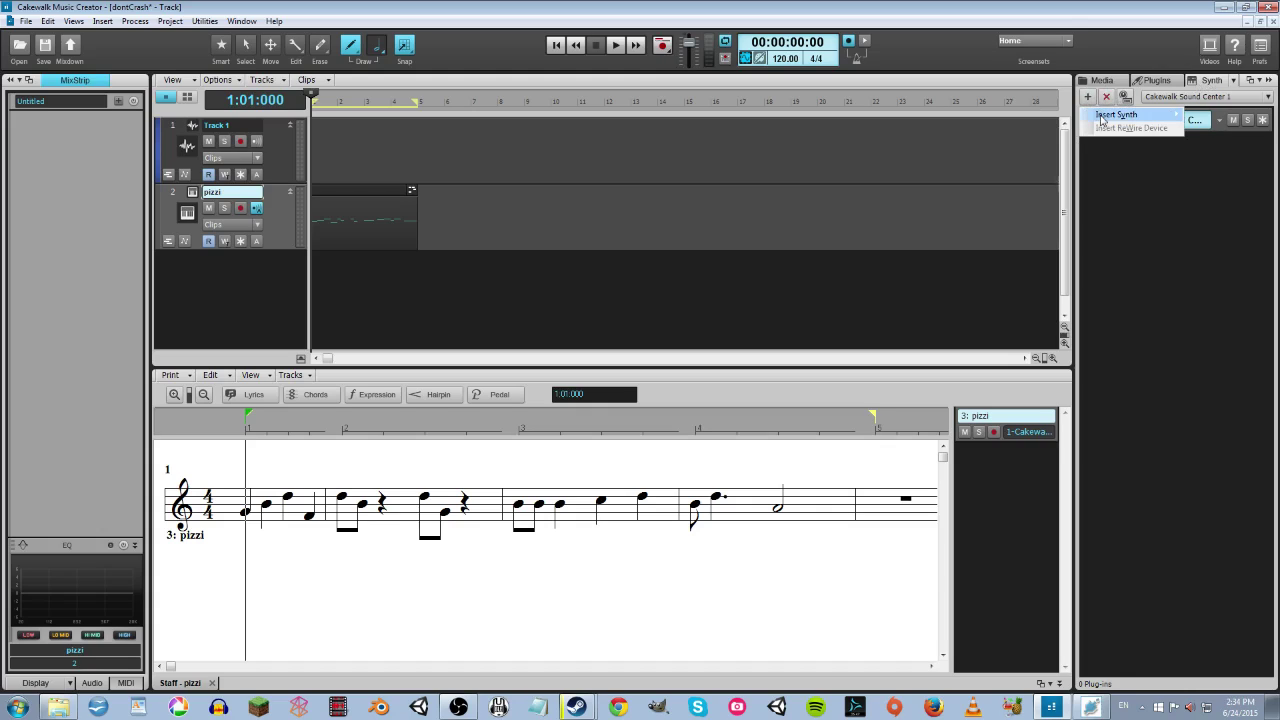
mouse_move(1104, 118)
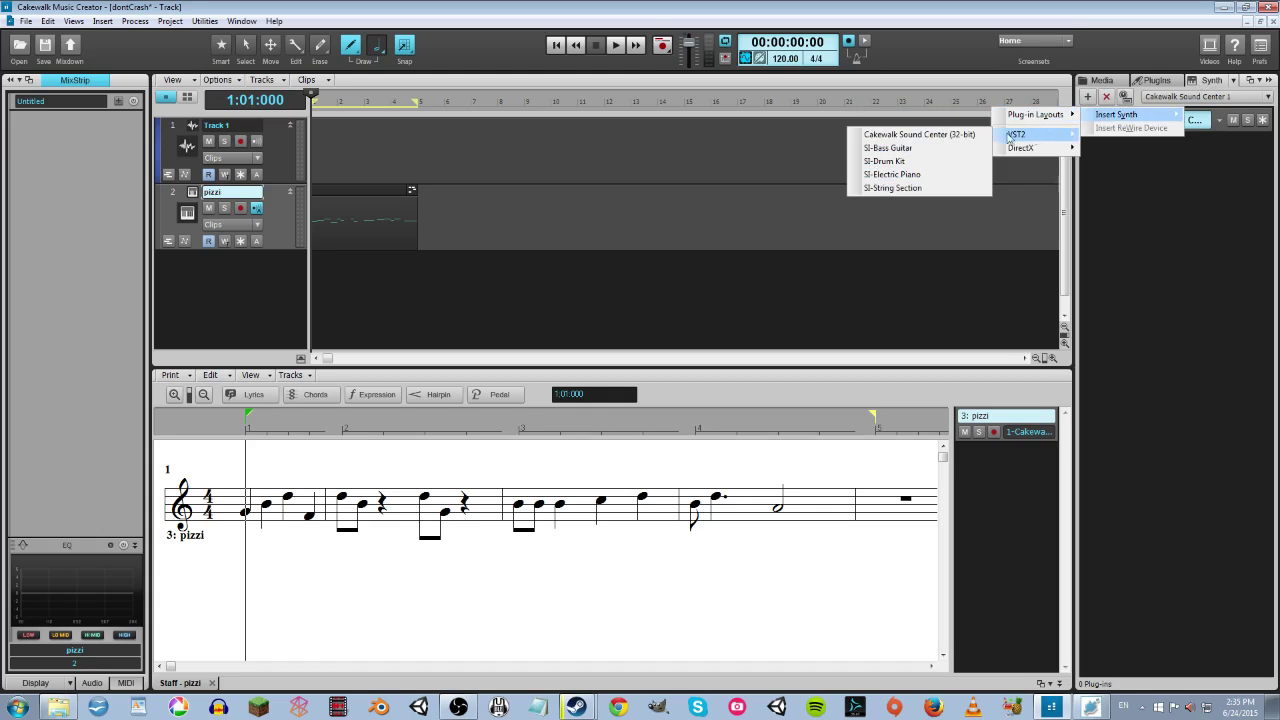
click(930, 139)
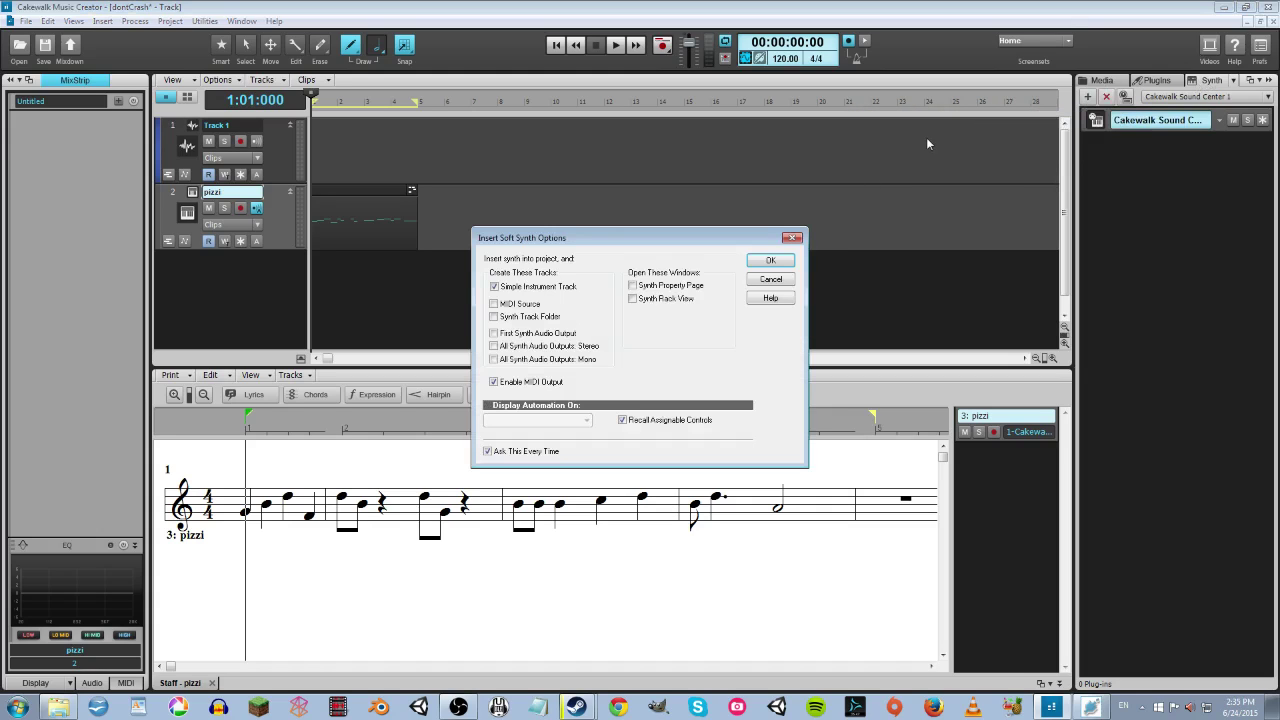
click(769, 260)
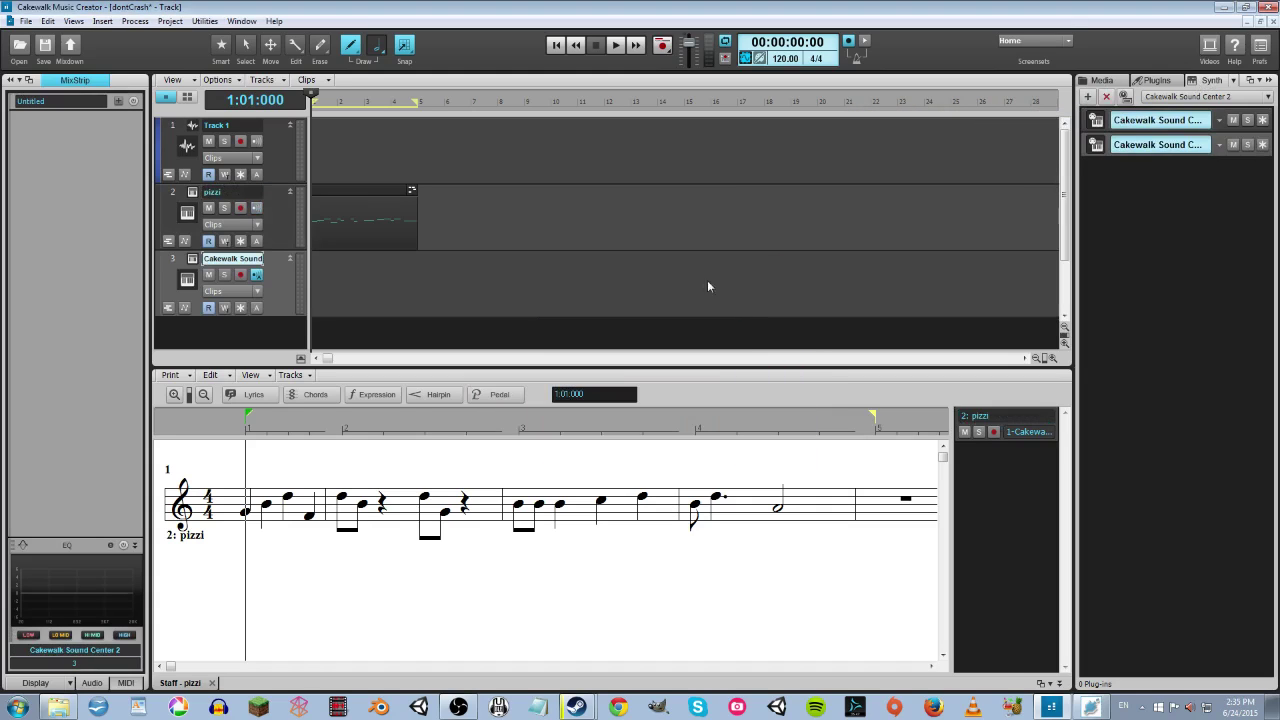
Step: Open the new synth's interface, filter the programs to electric pianos and audition Wurlitzer on the keyboard
click(193, 259)
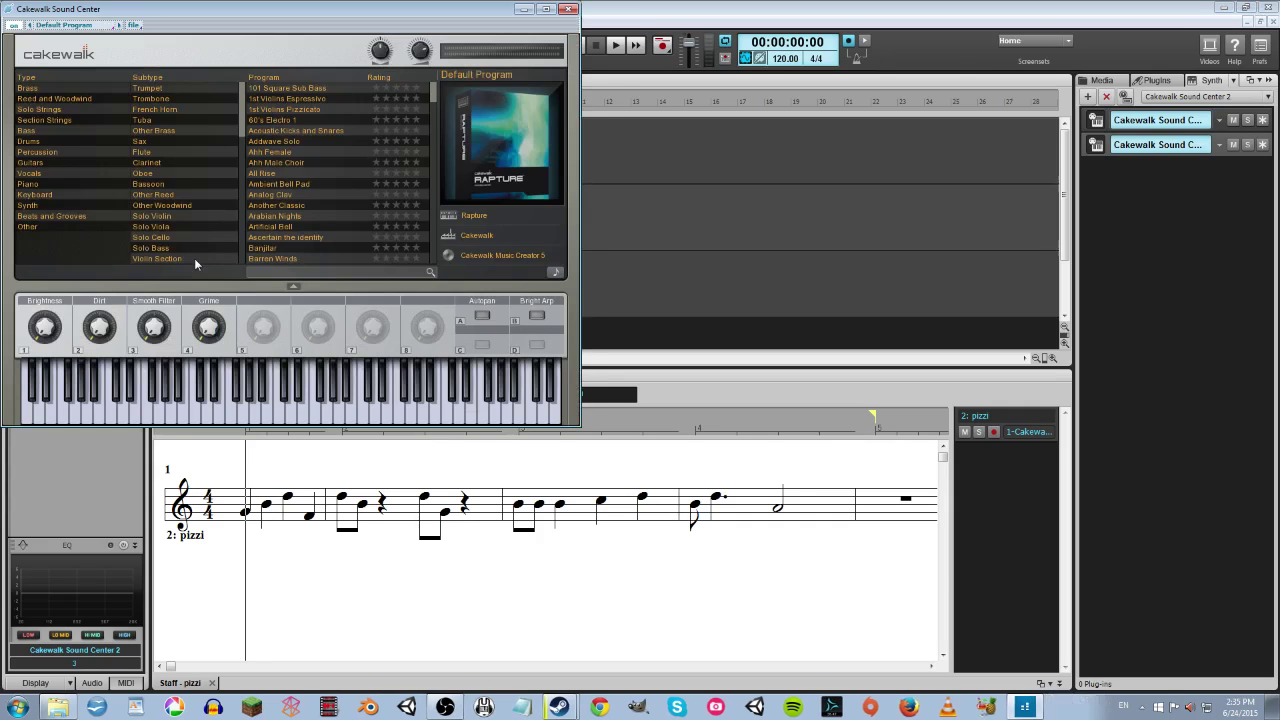
click(42, 186)
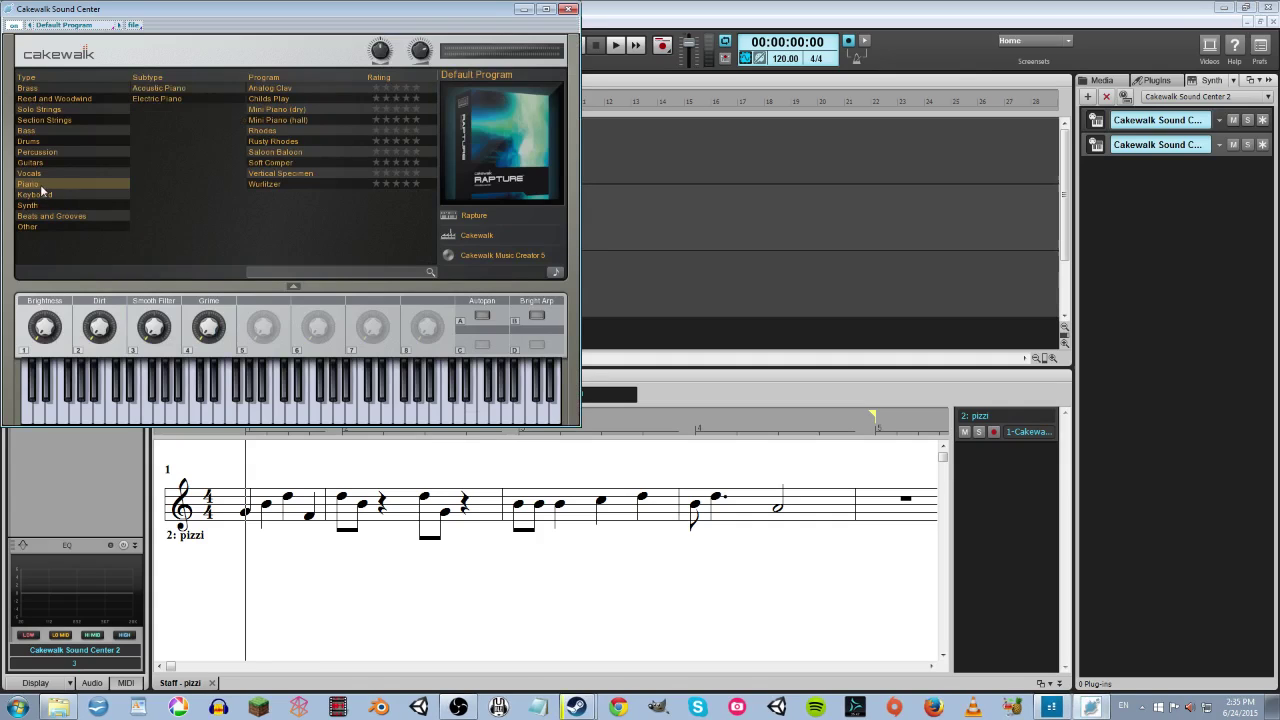
click(164, 87)
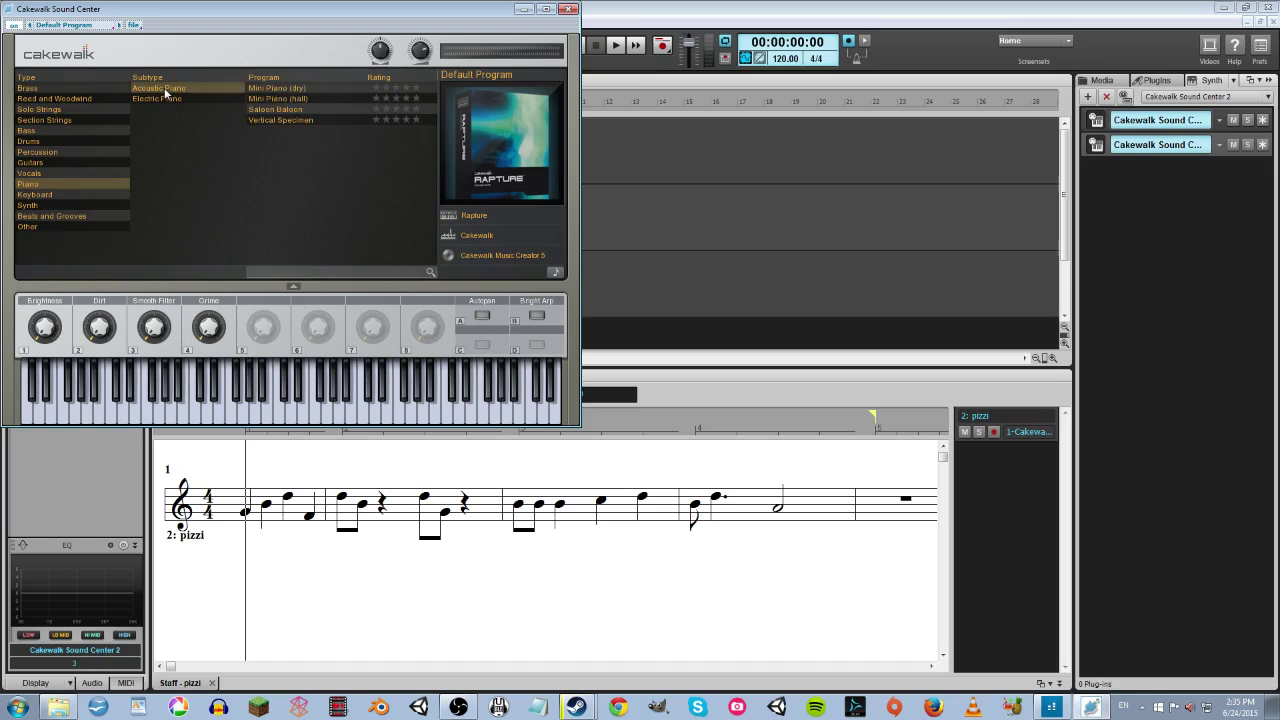
click(167, 95)
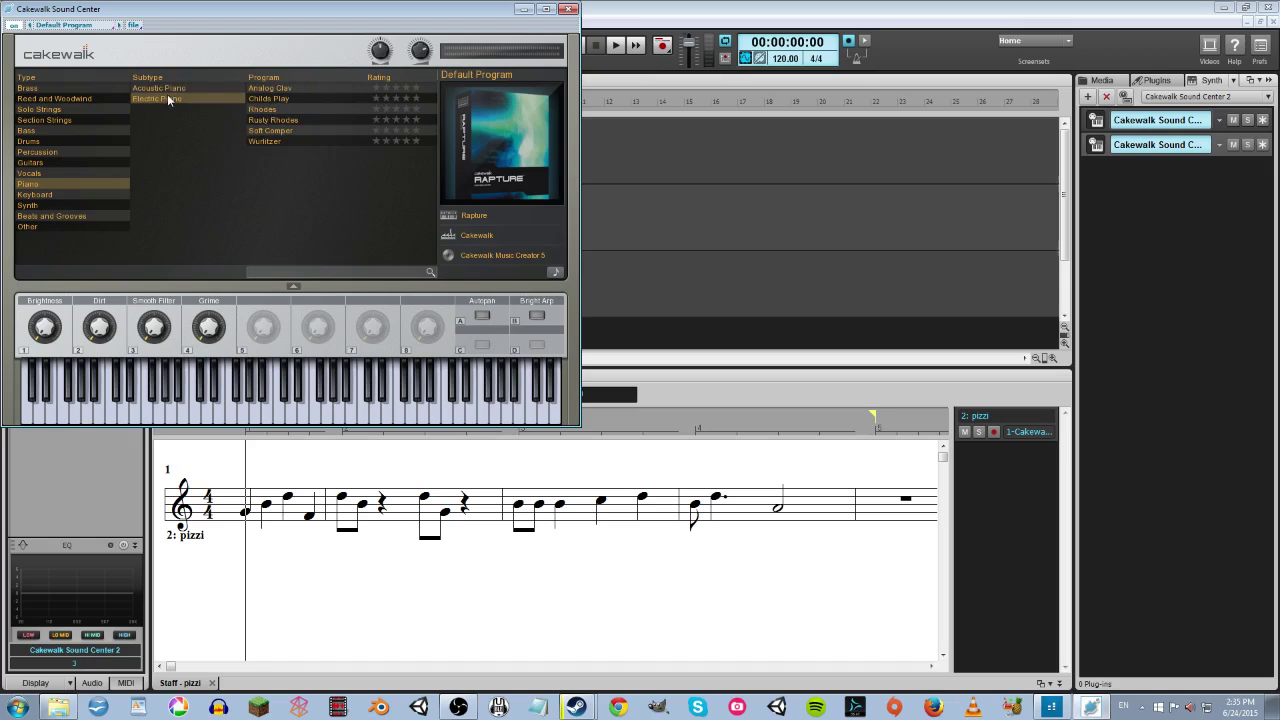
click(274, 139)
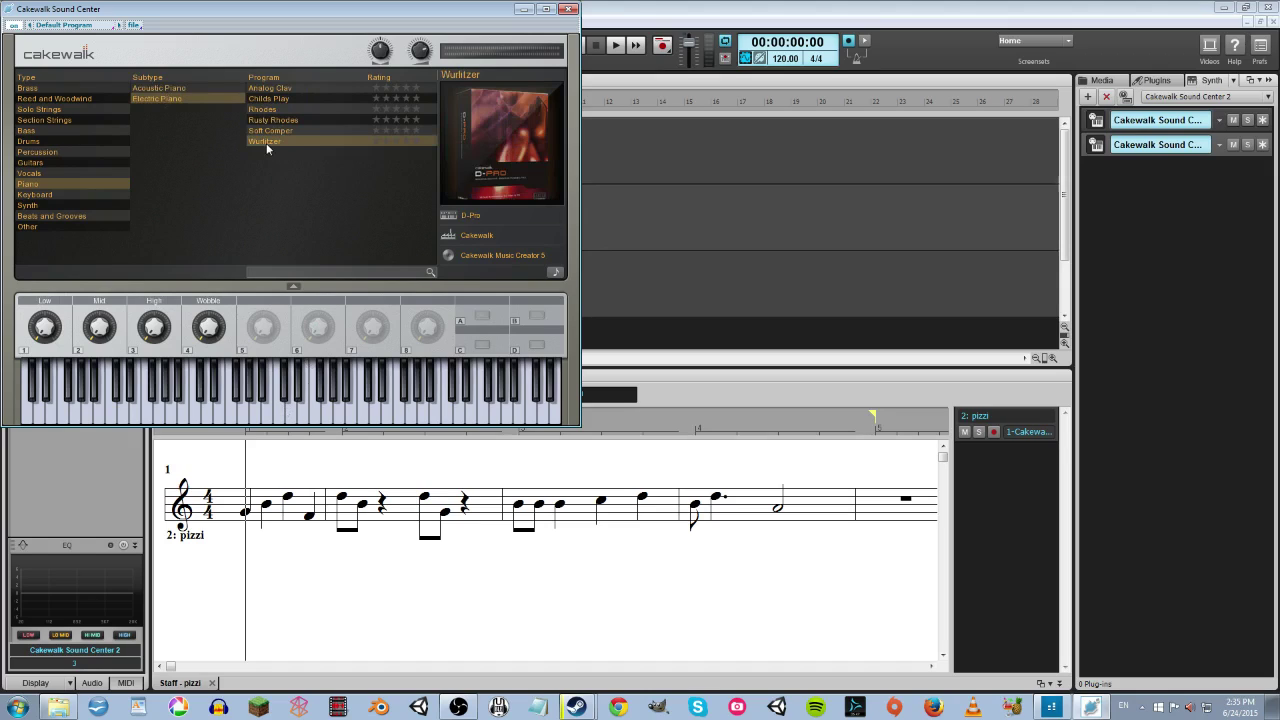
click(290, 420)
click(224, 420)
Step: Audition the electric piano programs Childs Play and Analog Clav with a few notes each
click(269, 100)
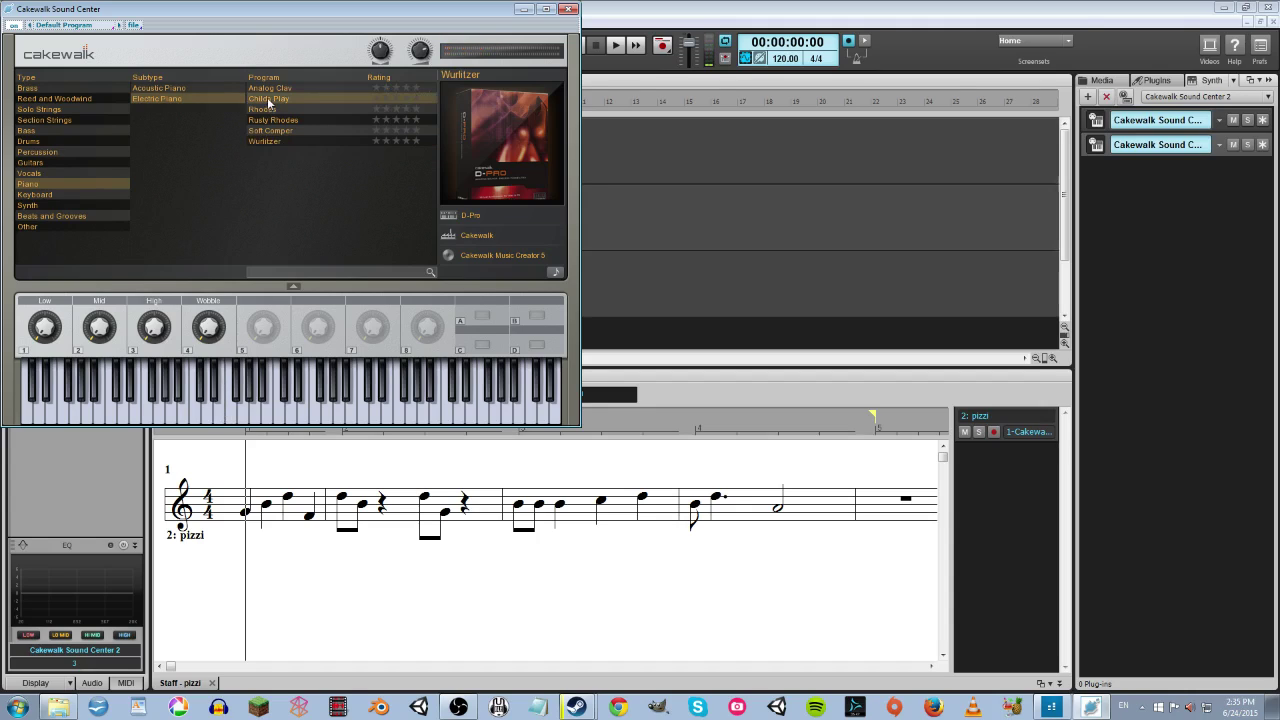
click(265, 412)
click(208, 415)
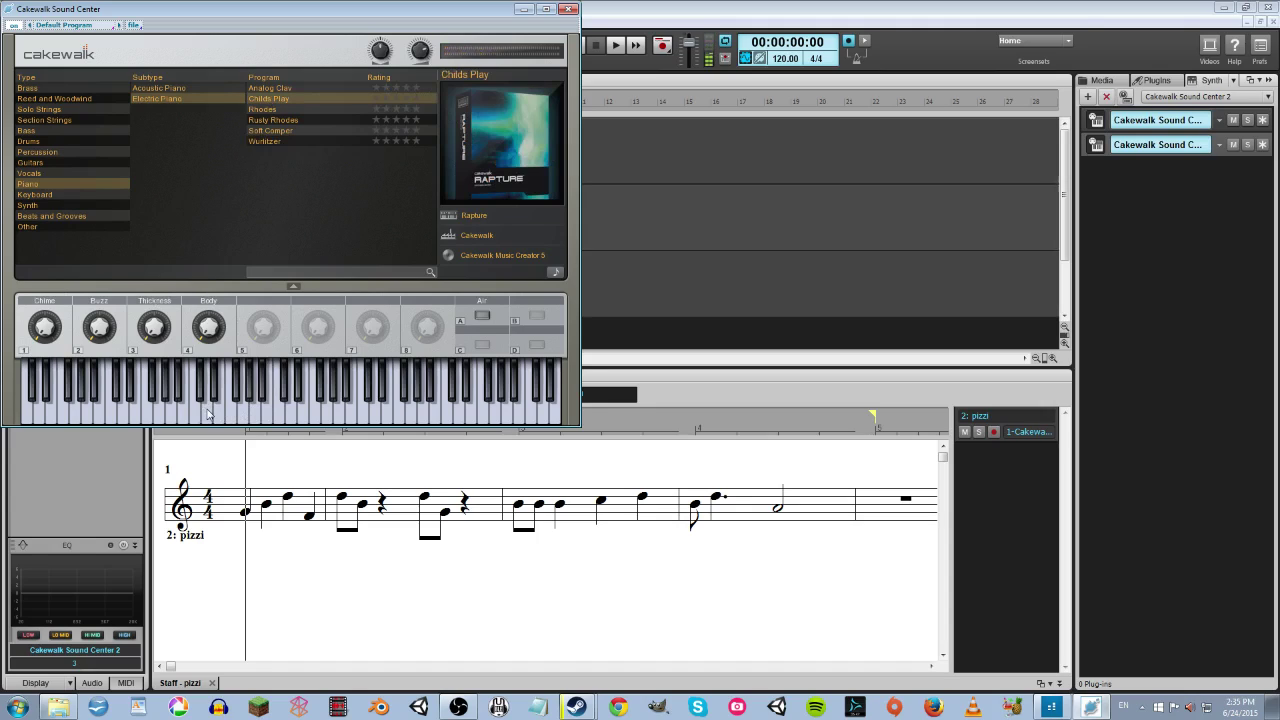
click(238, 412)
click(272, 89)
click(245, 407)
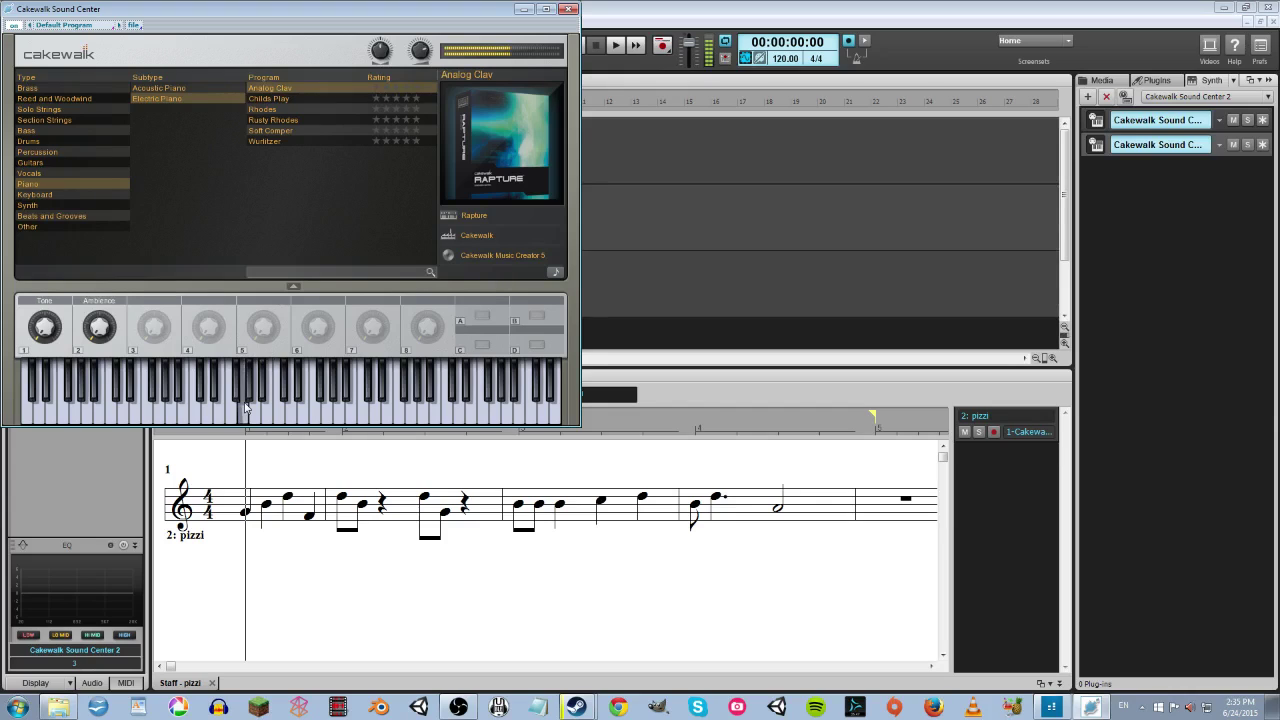
click(266, 408)
click(241, 410)
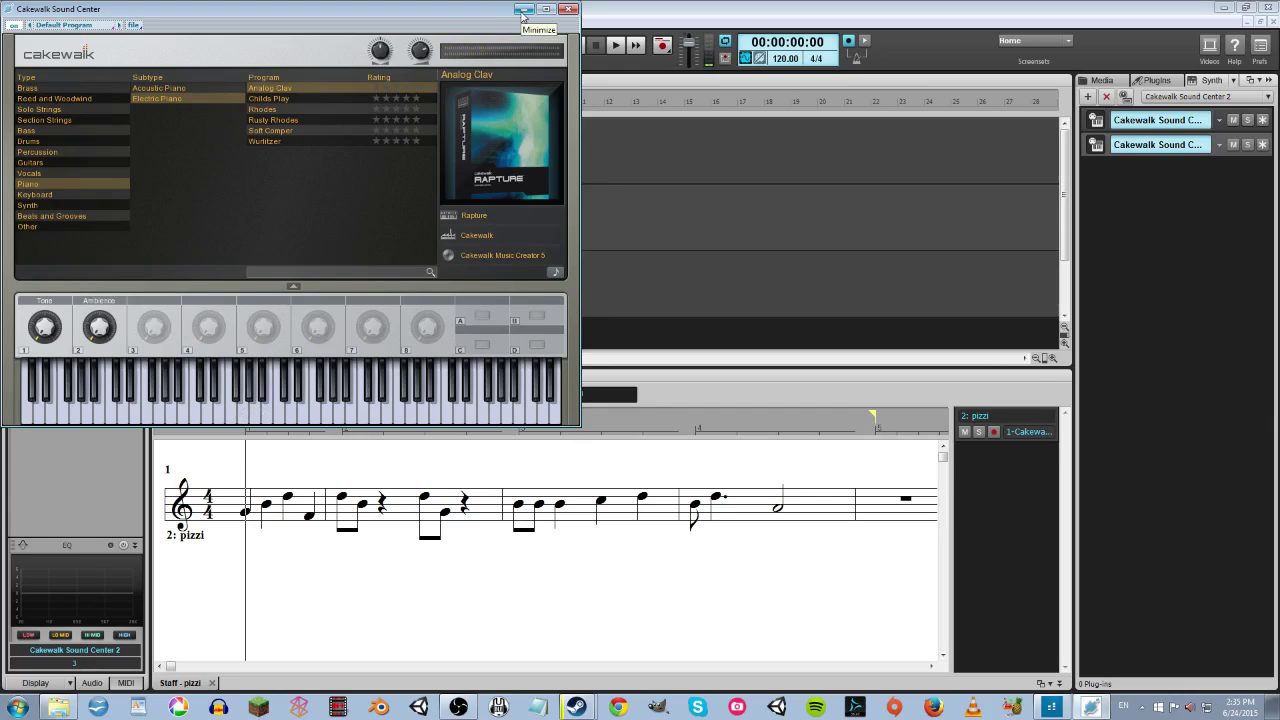
Step: Audition the acoustic pianos Saloon Baloon and Mini Piano (hall), choose Mini Piano (dry) and minimize the synth window
click(166, 88)
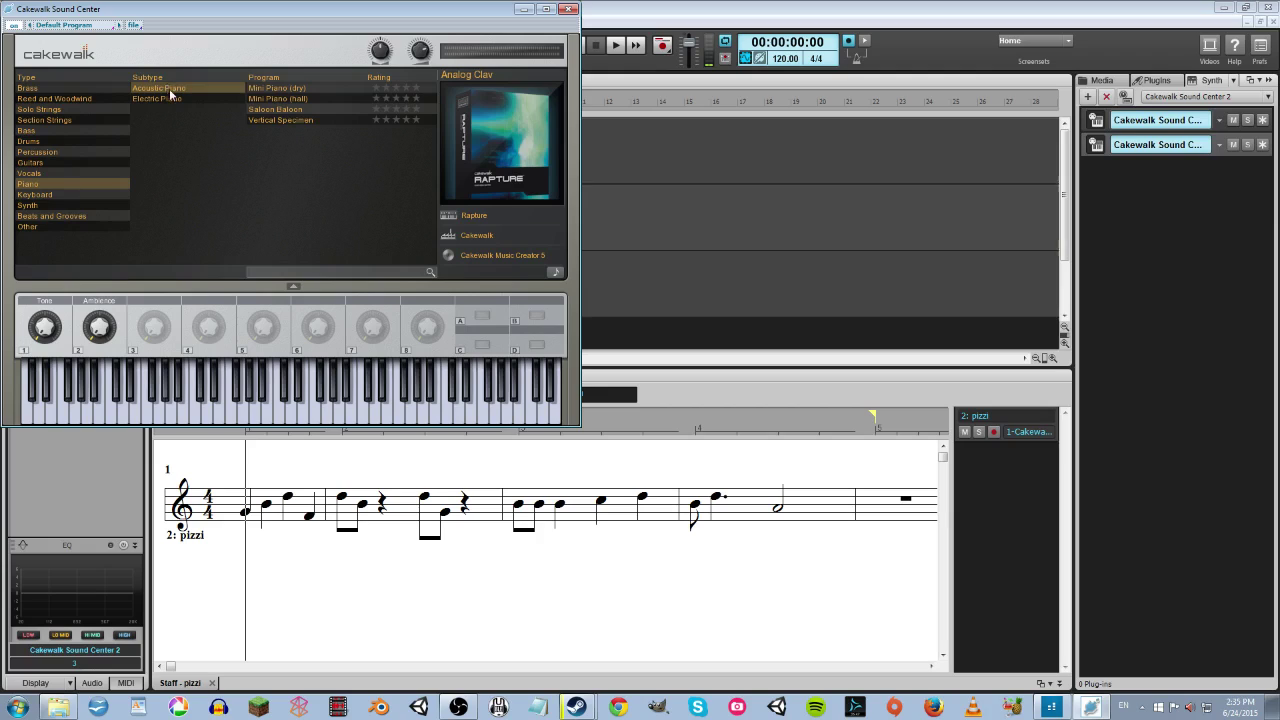
click(270, 109)
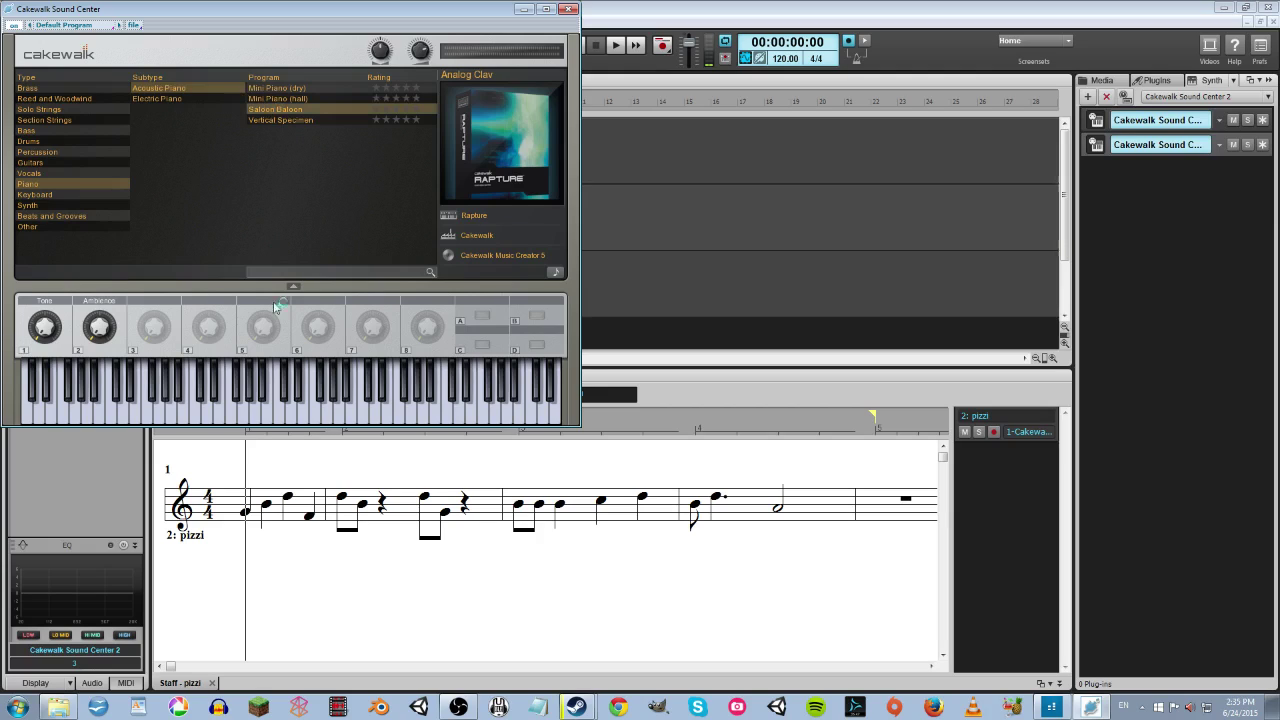
drag(267, 411, 315, 411)
click(265, 98)
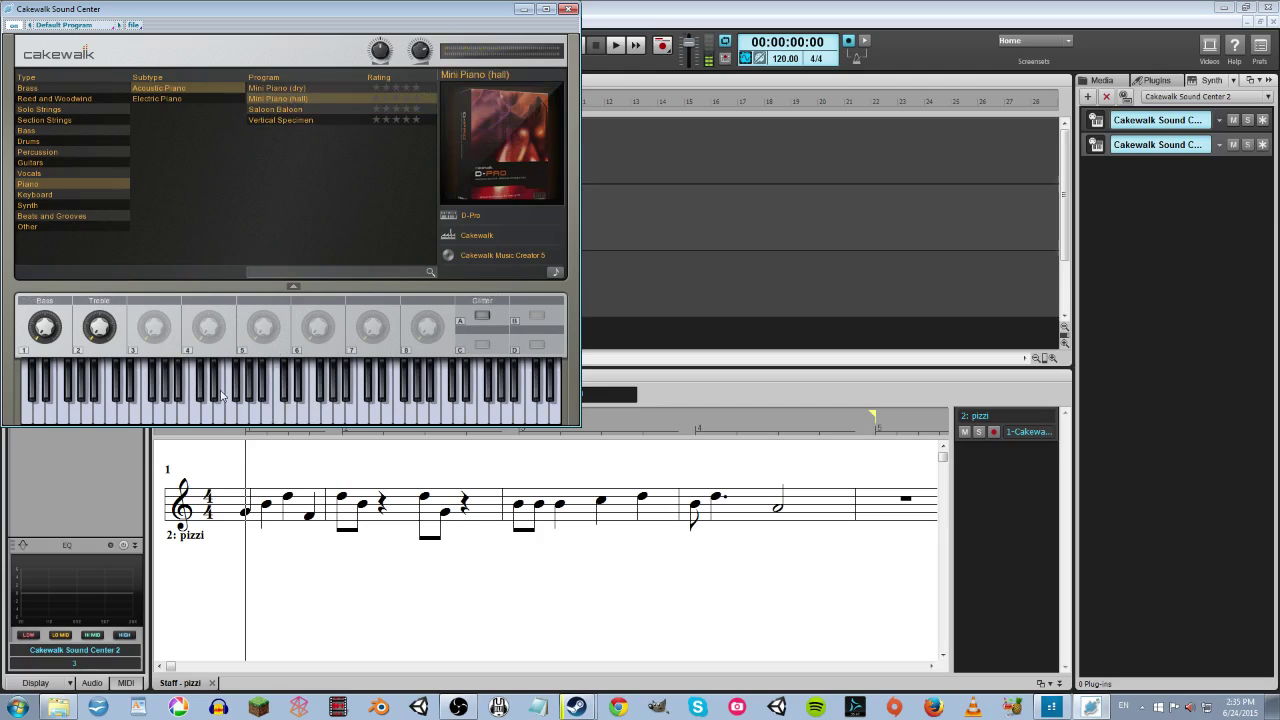
drag(218, 408, 268, 408)
click(282, 90)
drag(262, 412, 314, 412)
click(522, 9)
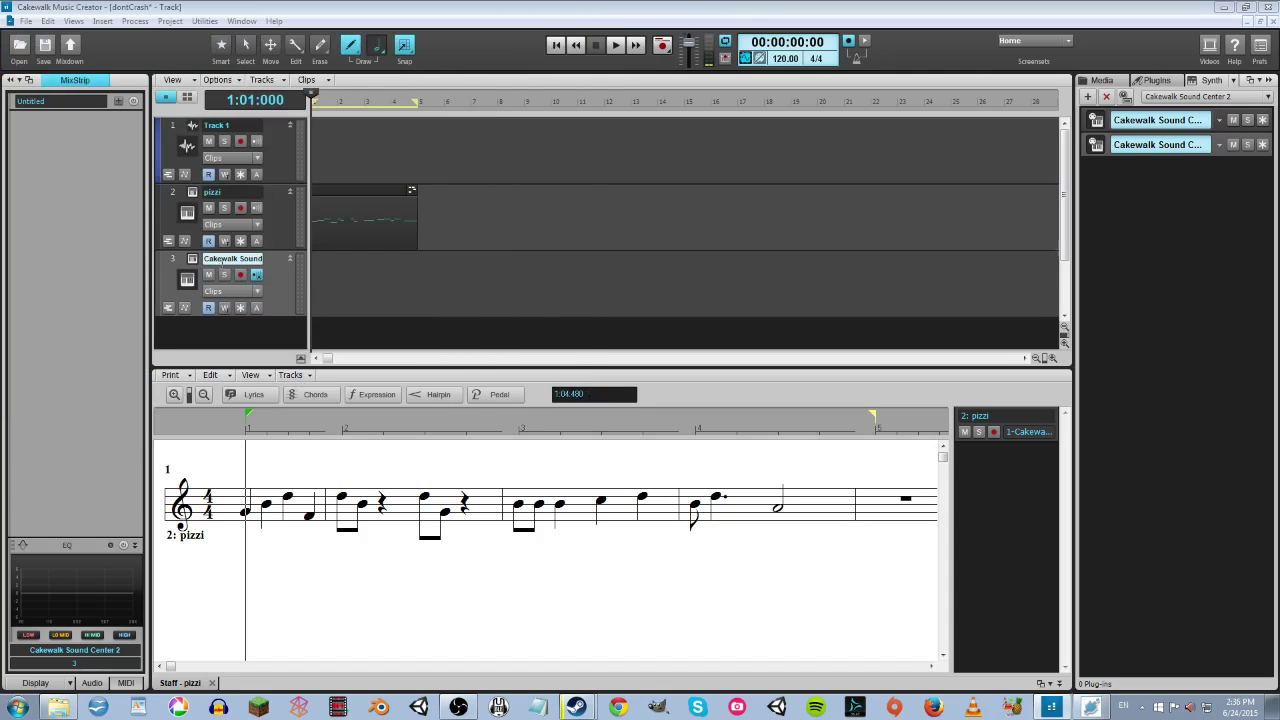
Step: Rename the new Cakewalk Sound Center track as piano
double_click(222, 259)
text(piano)
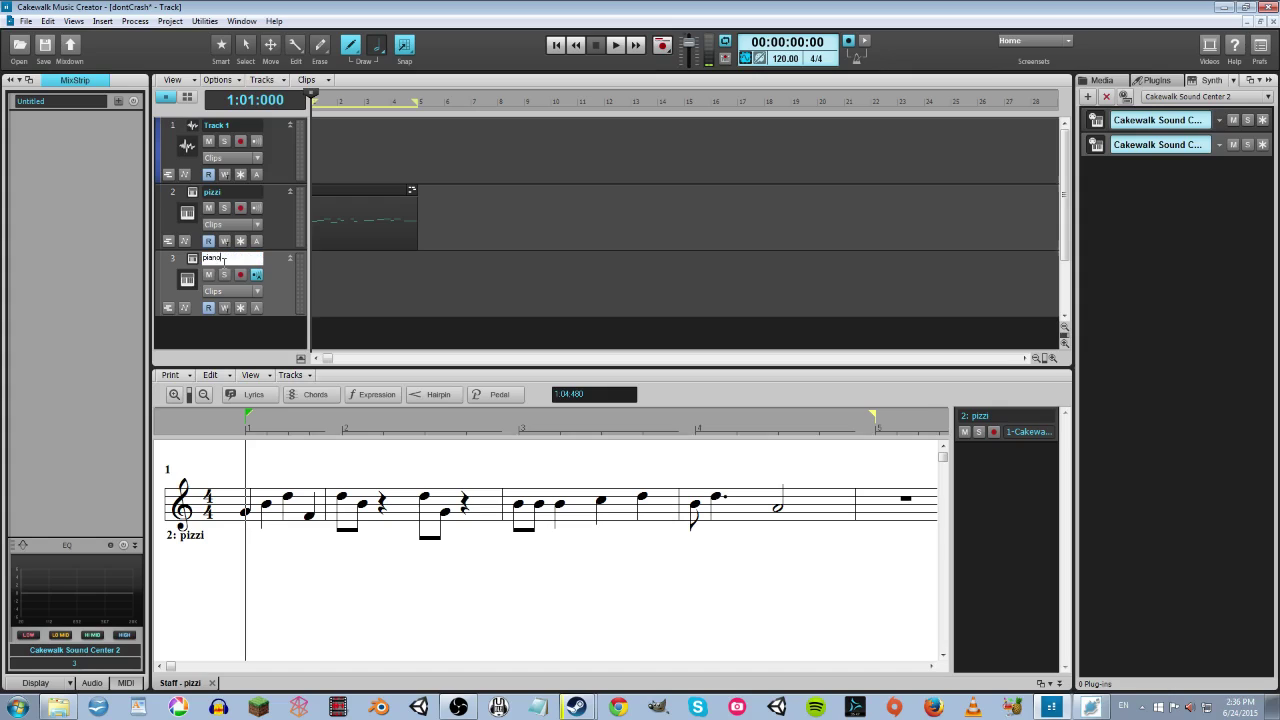
key(Return)
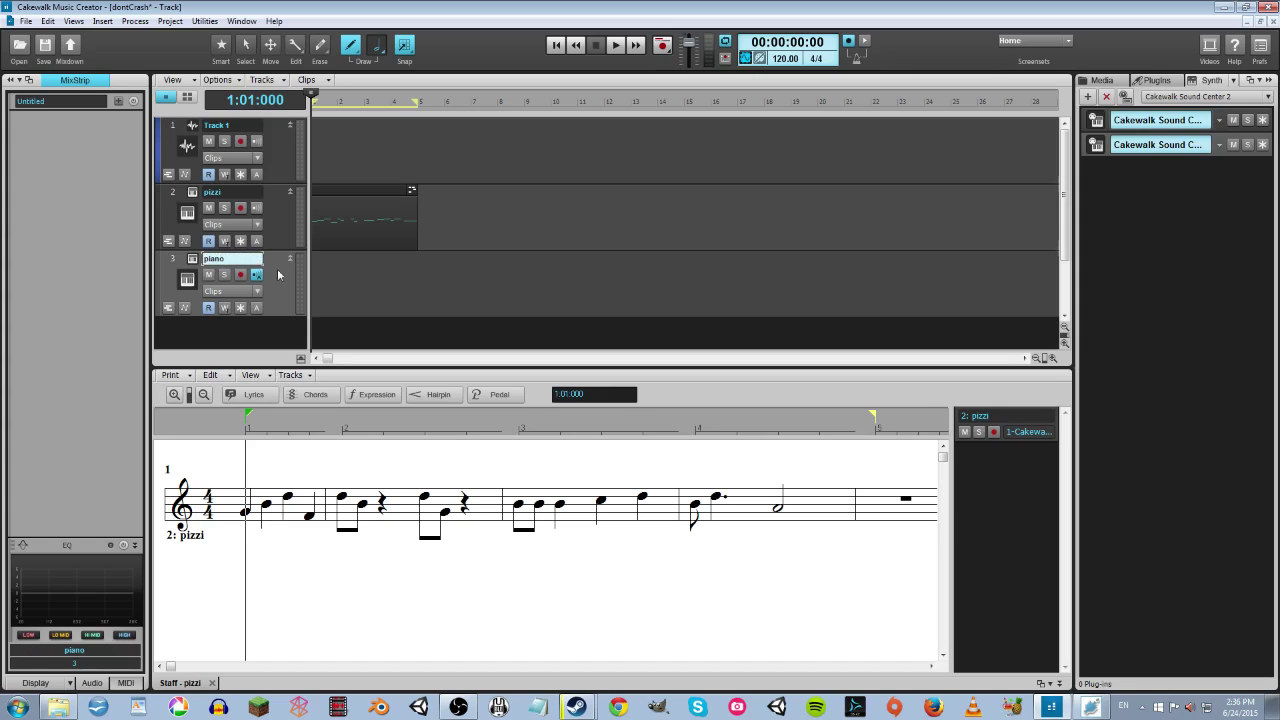
Step: Open the empty piano track in Staff View
right_click(357, 284)
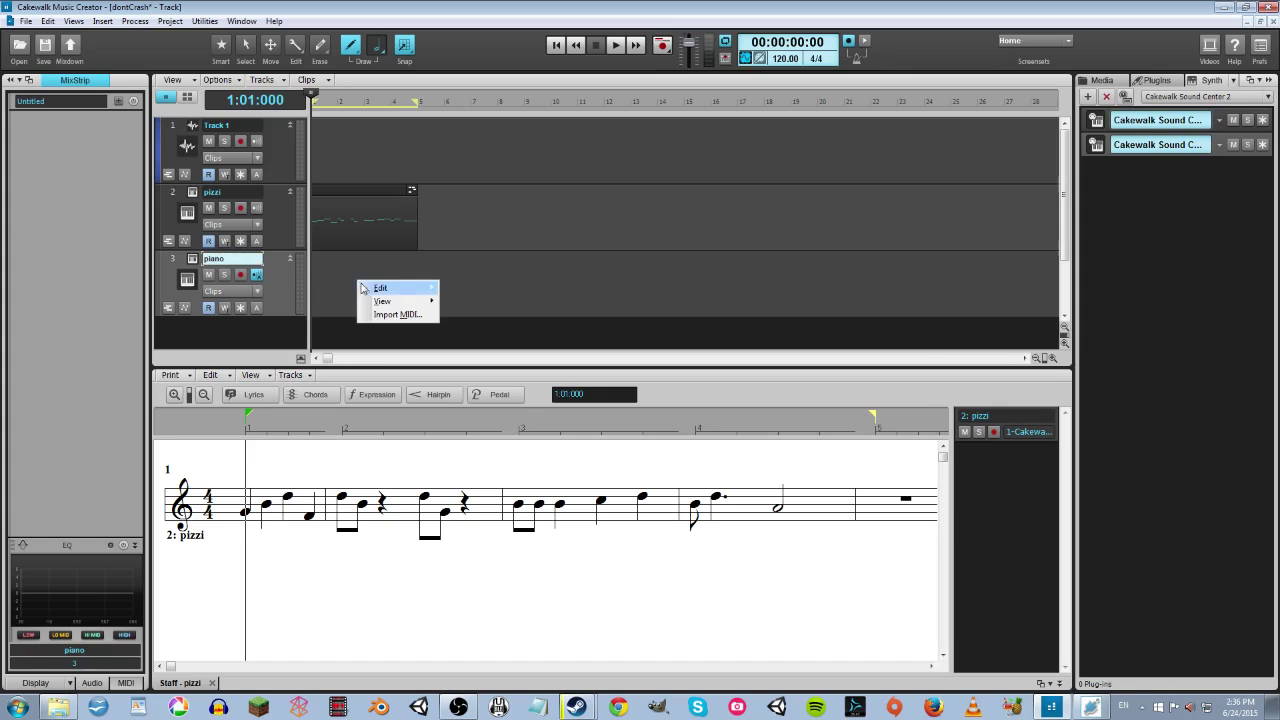
mouse_move(381, 301)
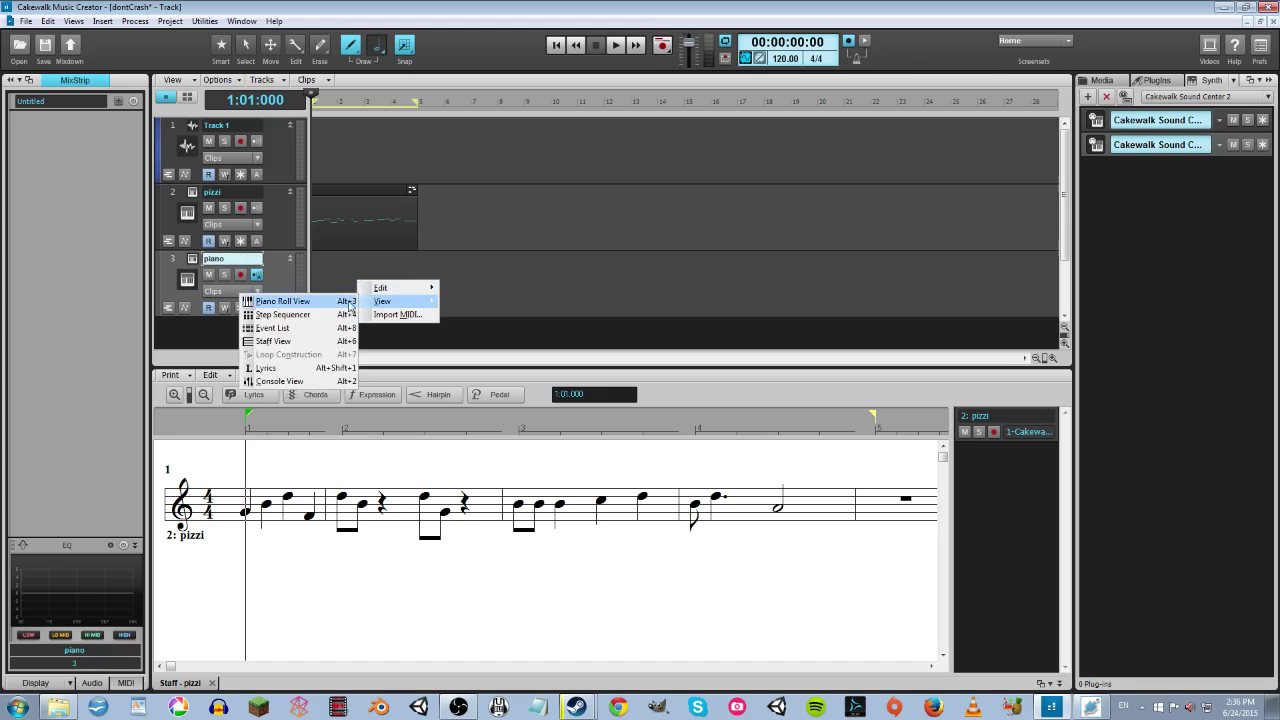
click(283, 346)
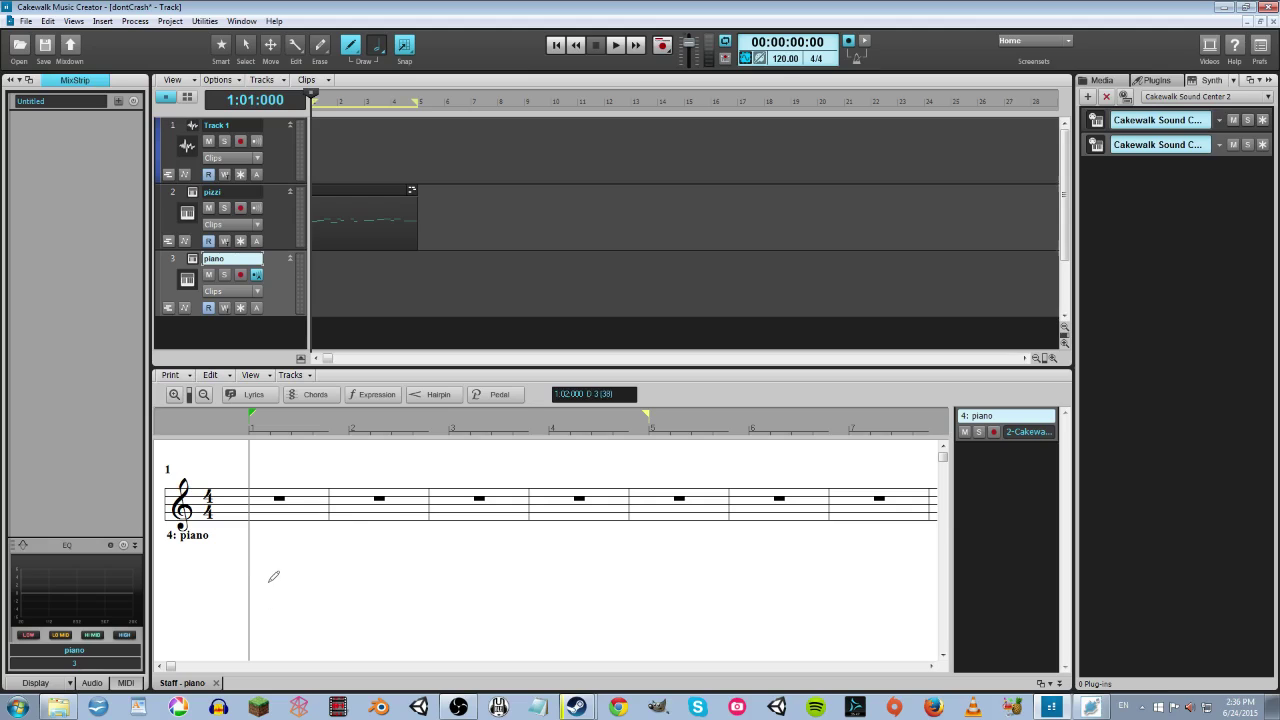
Step: Show the next track in the staff view and switch the staff to the pizzi track through Pick Tracks
click(262, 376)
mouse_move(291, 378)
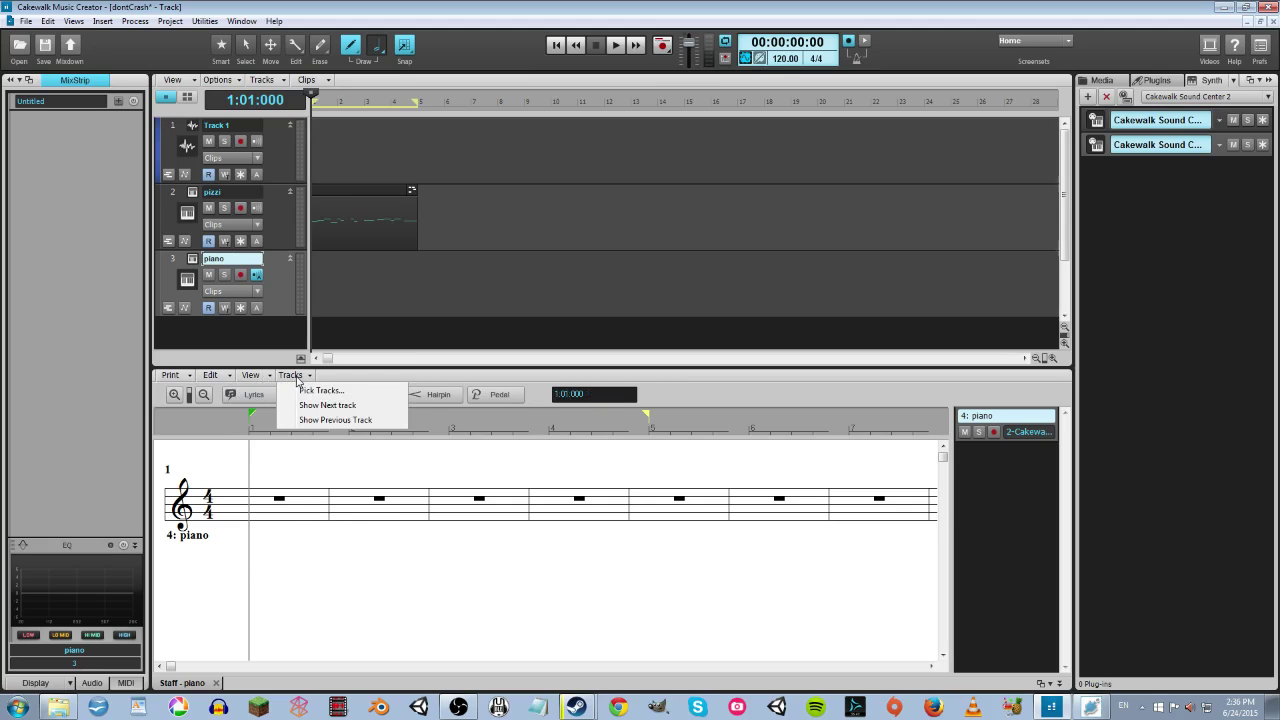
click(312, 405)
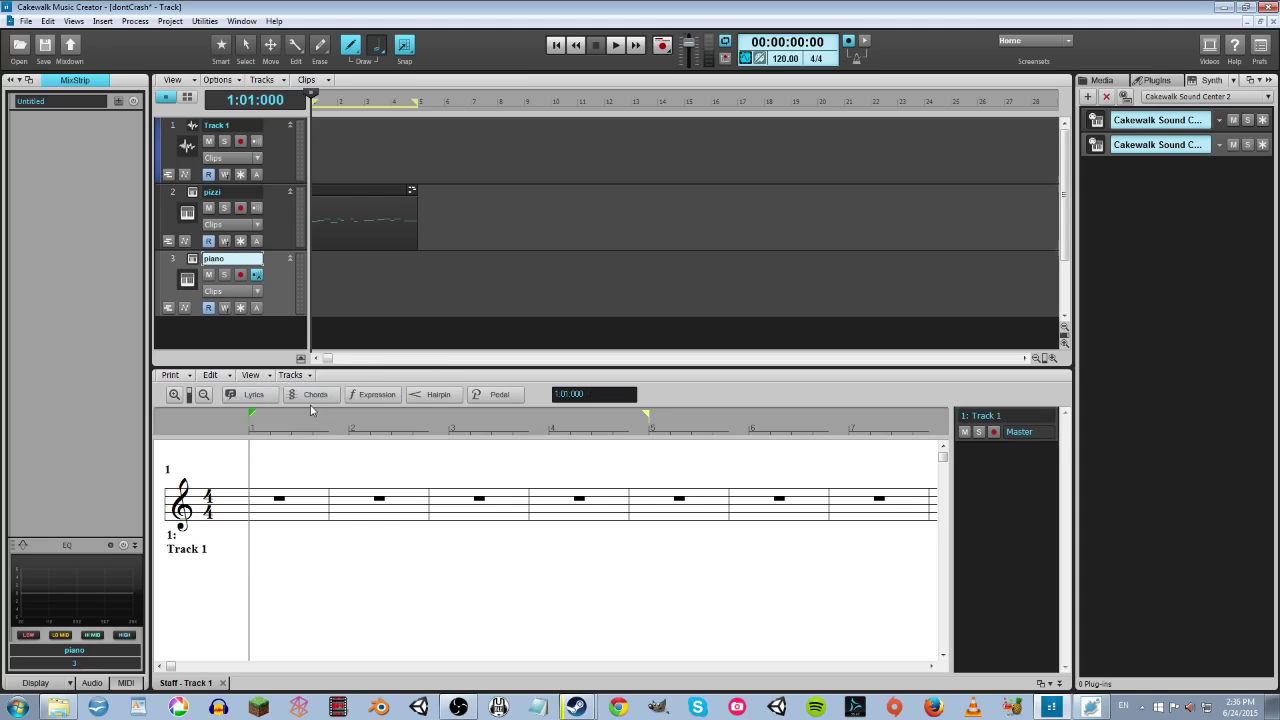
click(290, 375)
click(310, 391)
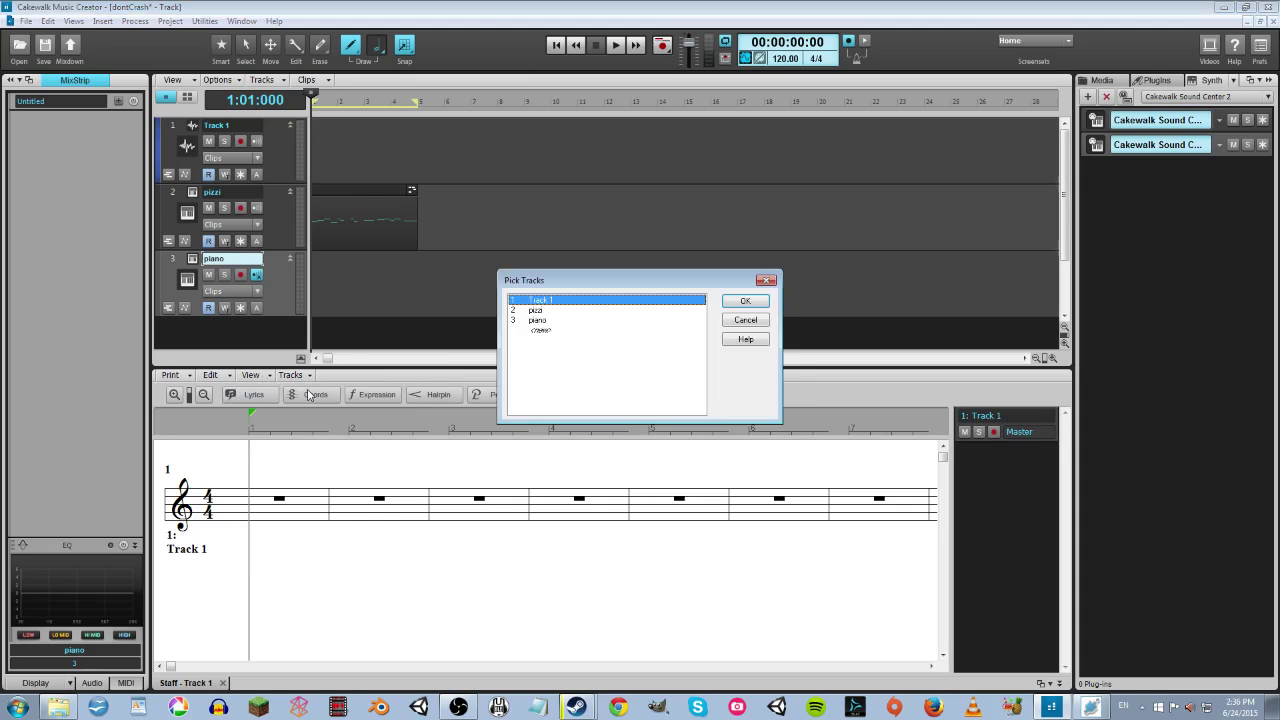
click(537, 311)
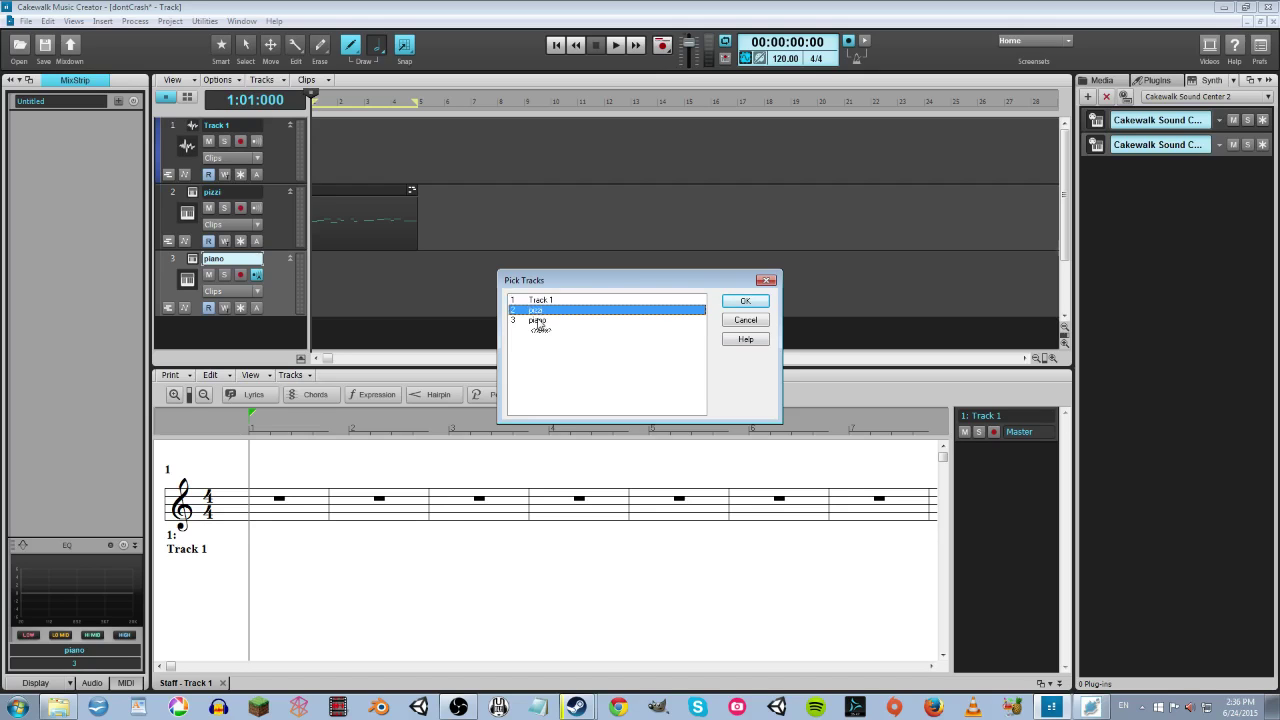
double_click(537, 311)
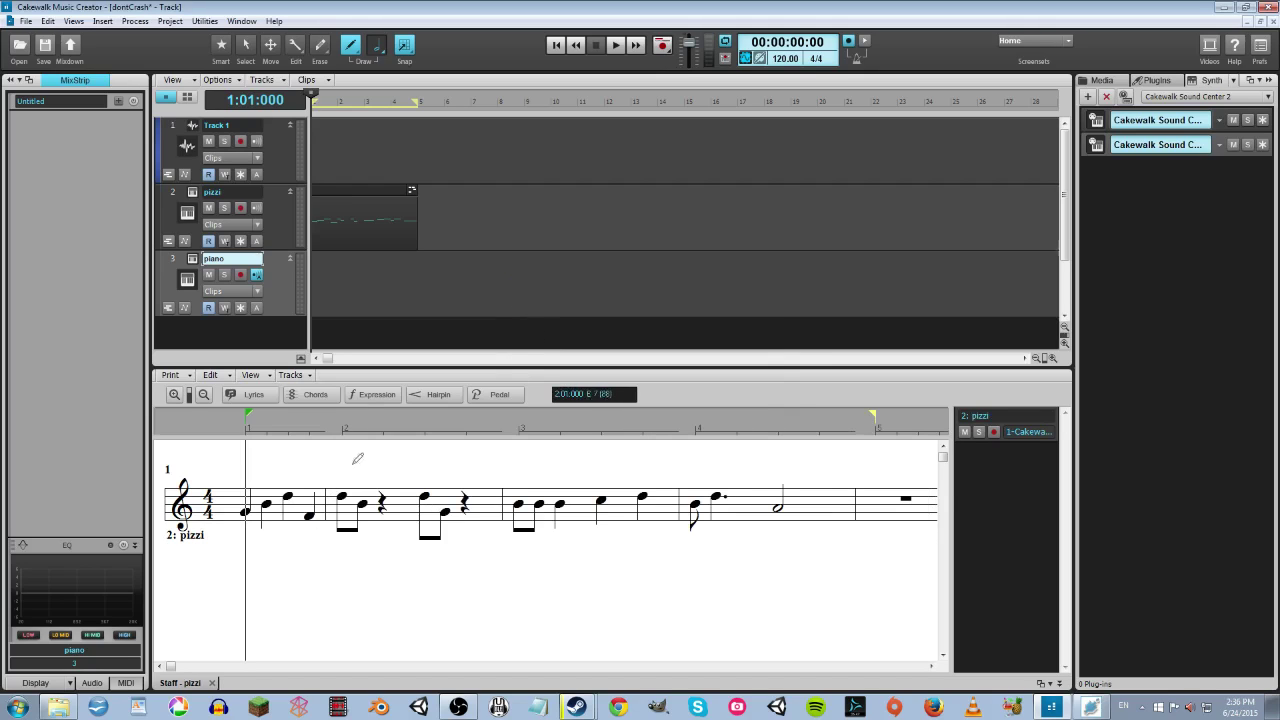
click(255, 375)
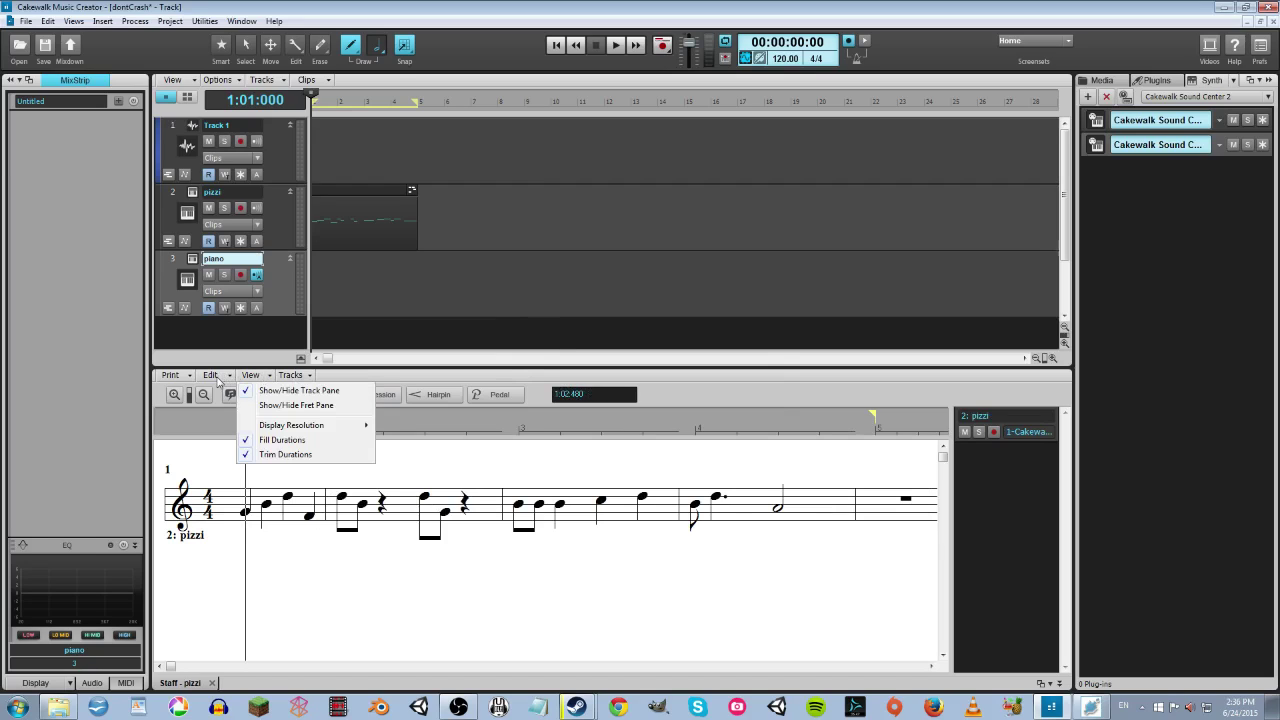
click(220, 378)
click(184, 378)
click(186, 378)
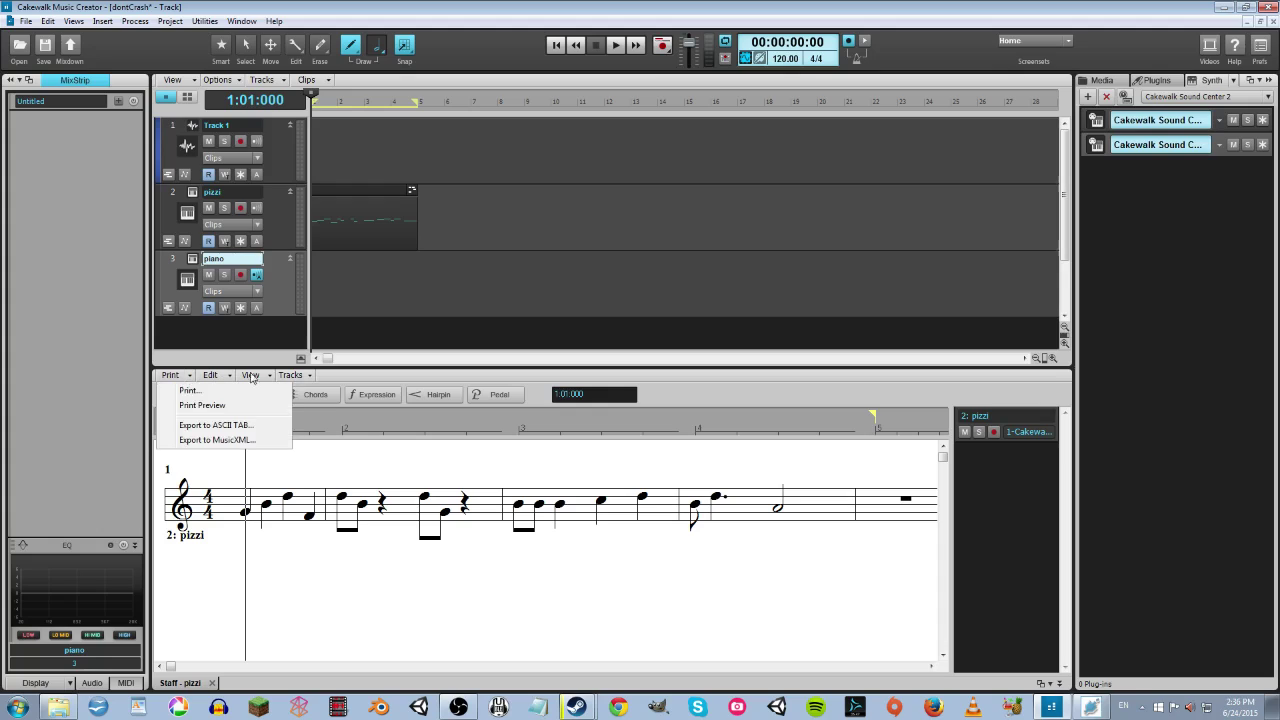
click(288, 378)
click(290, 376)
click(397, 377)
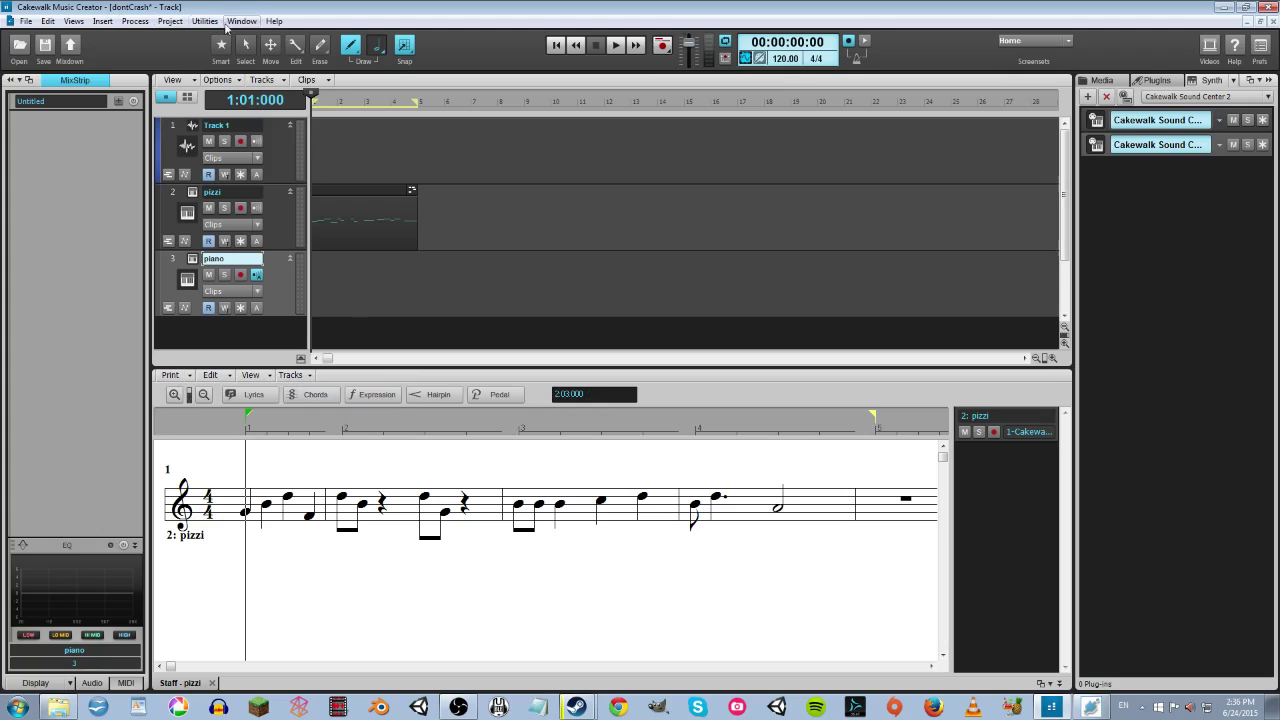
click(76, 21)
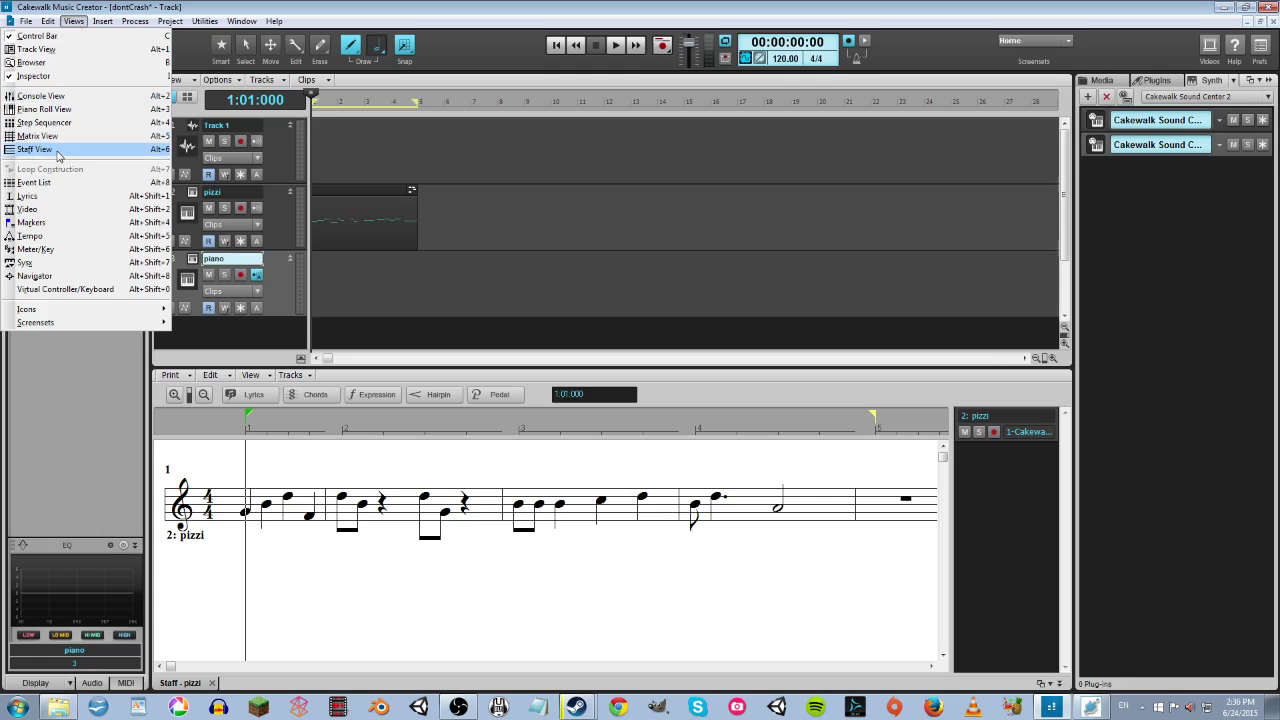
mouse_move(47, 22)
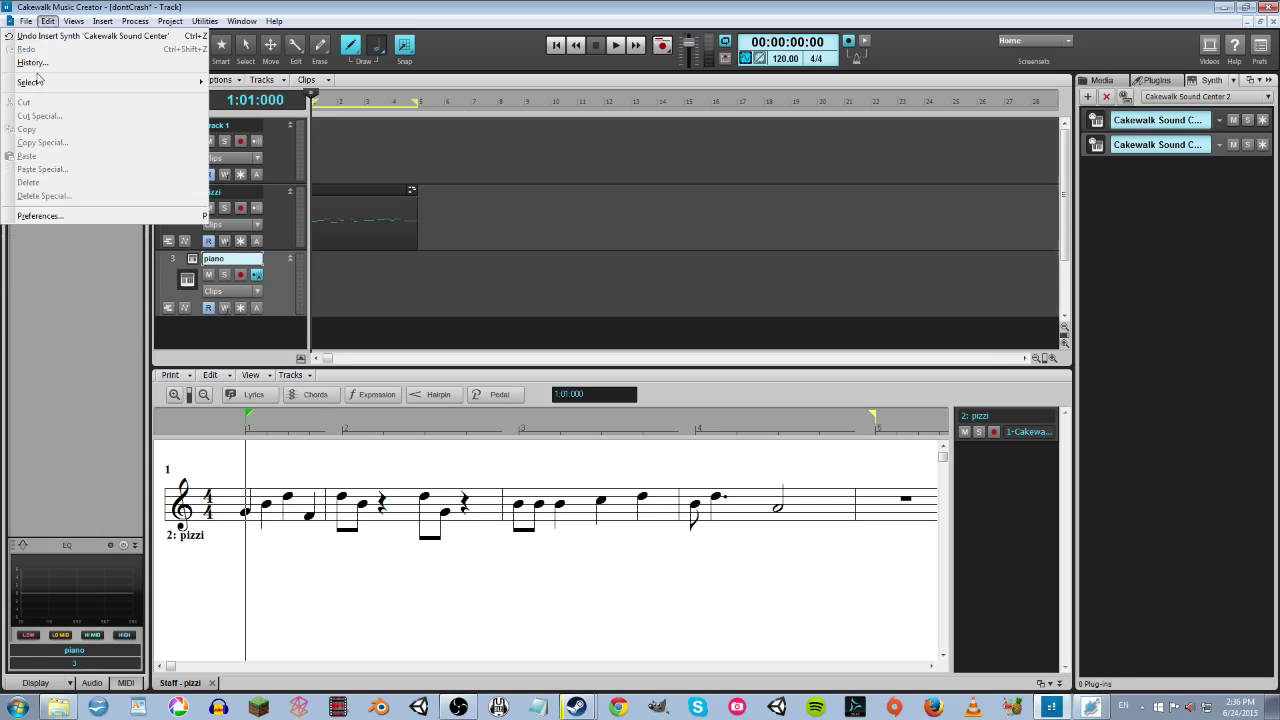
click(152, 8)
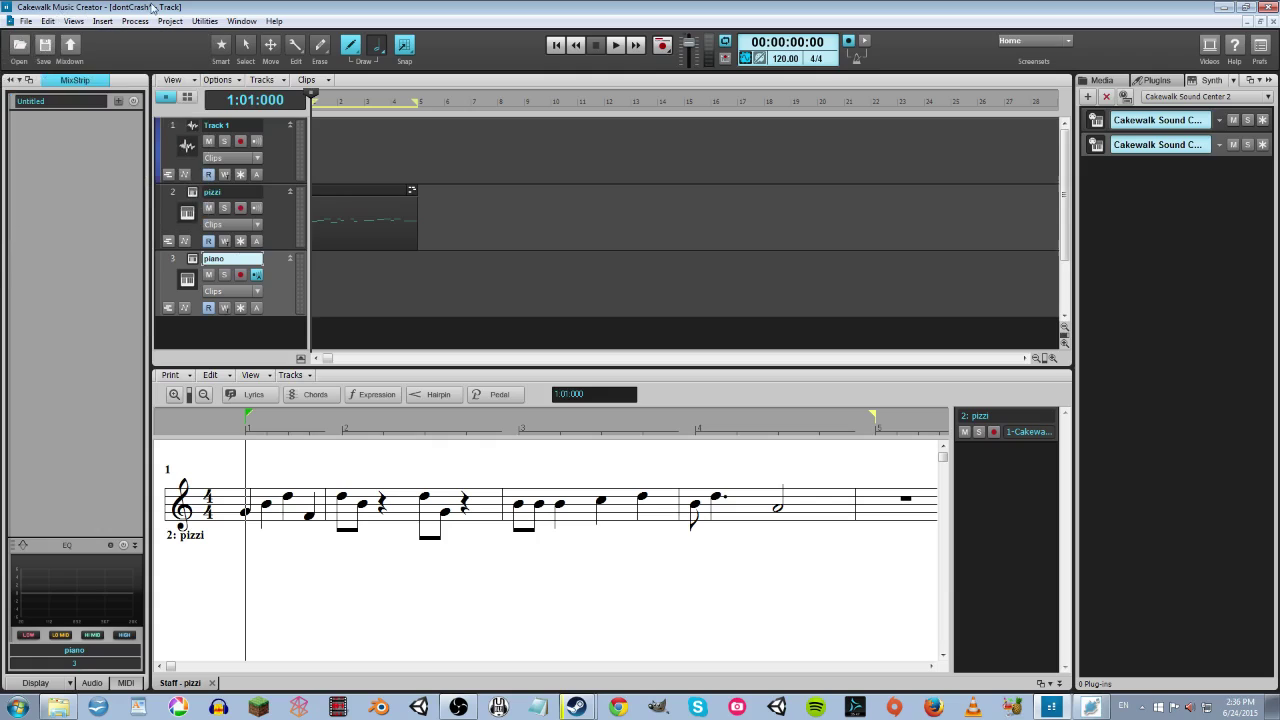
click(251, 375)
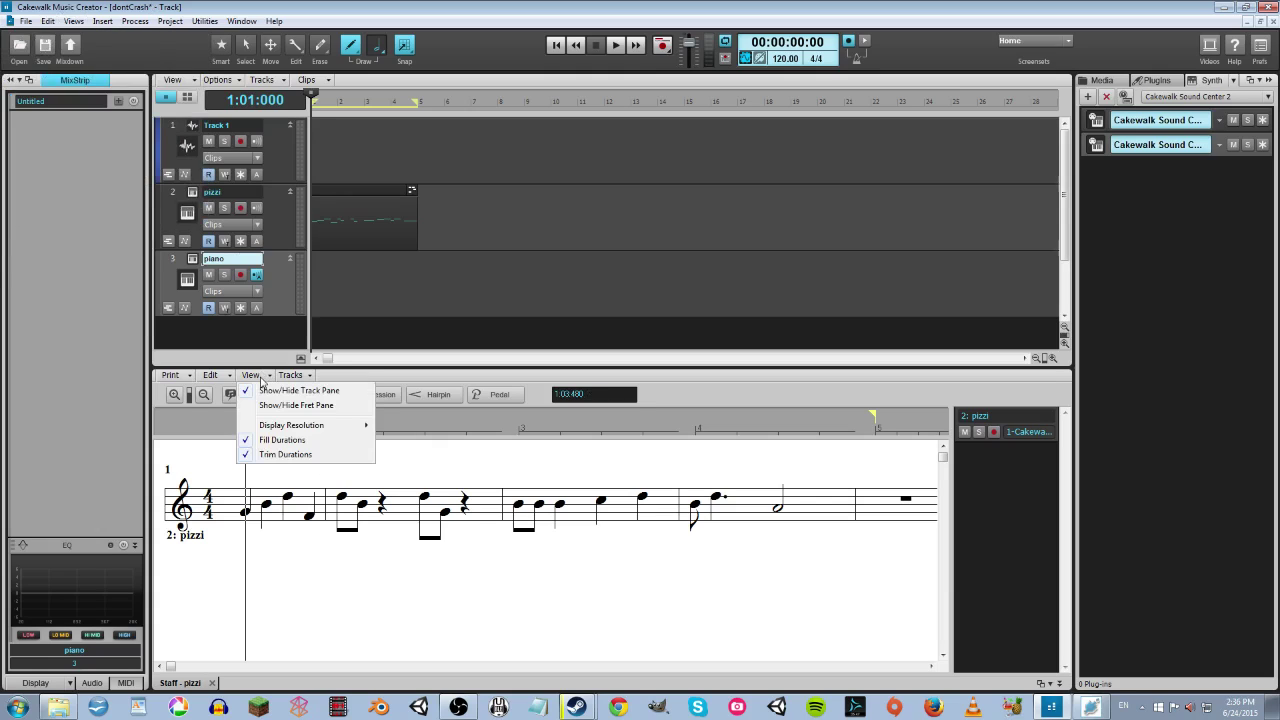
click(292, 375)
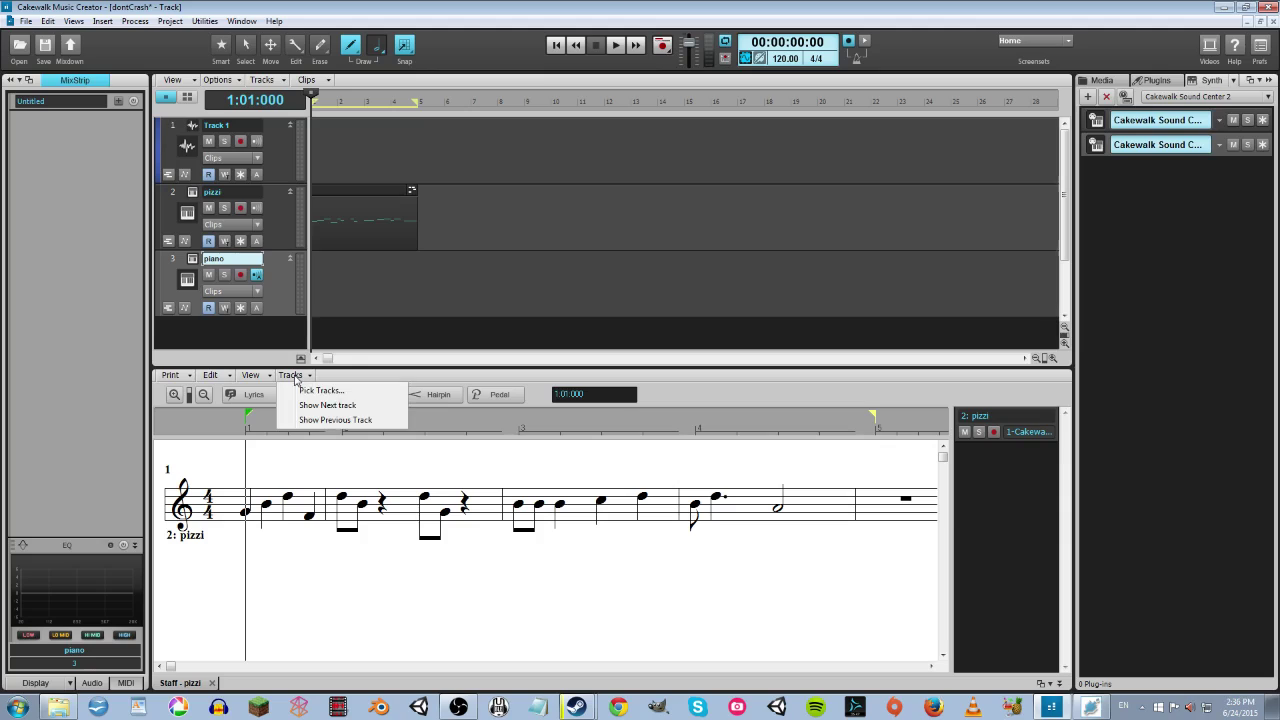
Step: Inspect the Staff View Layout settings for the pizzi track and close them
click(231, 376)
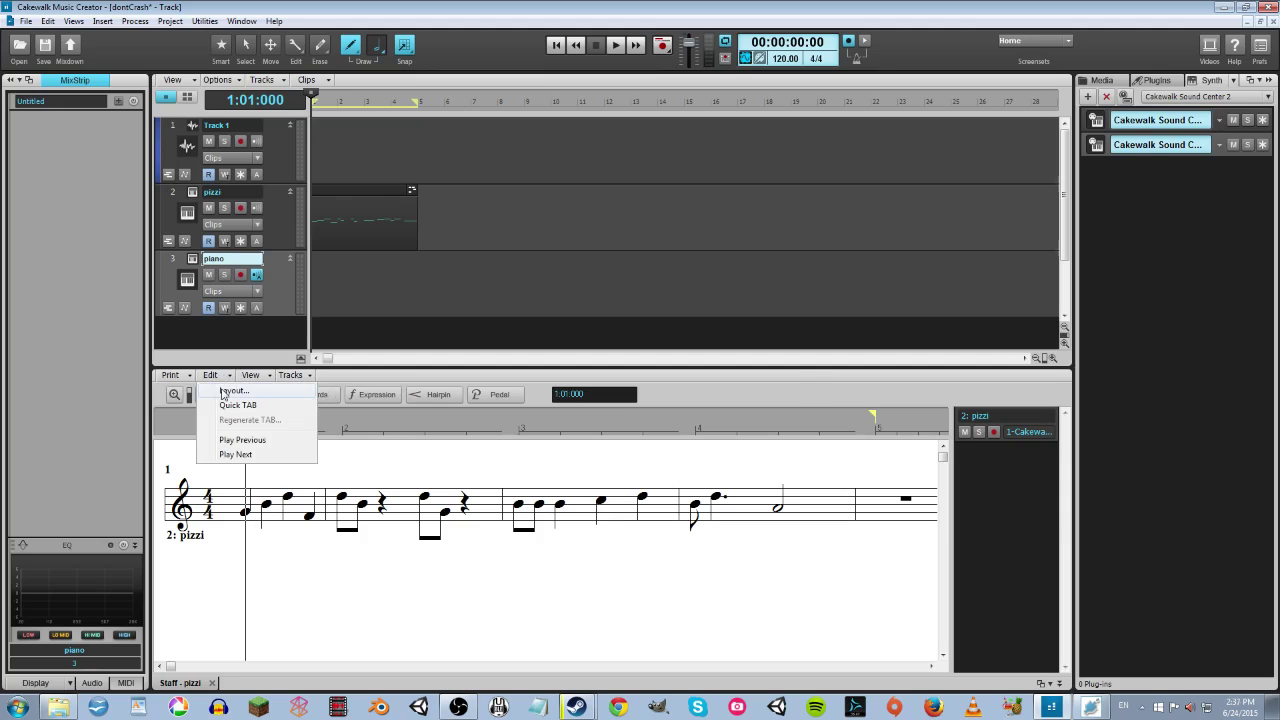
click(228, 390)
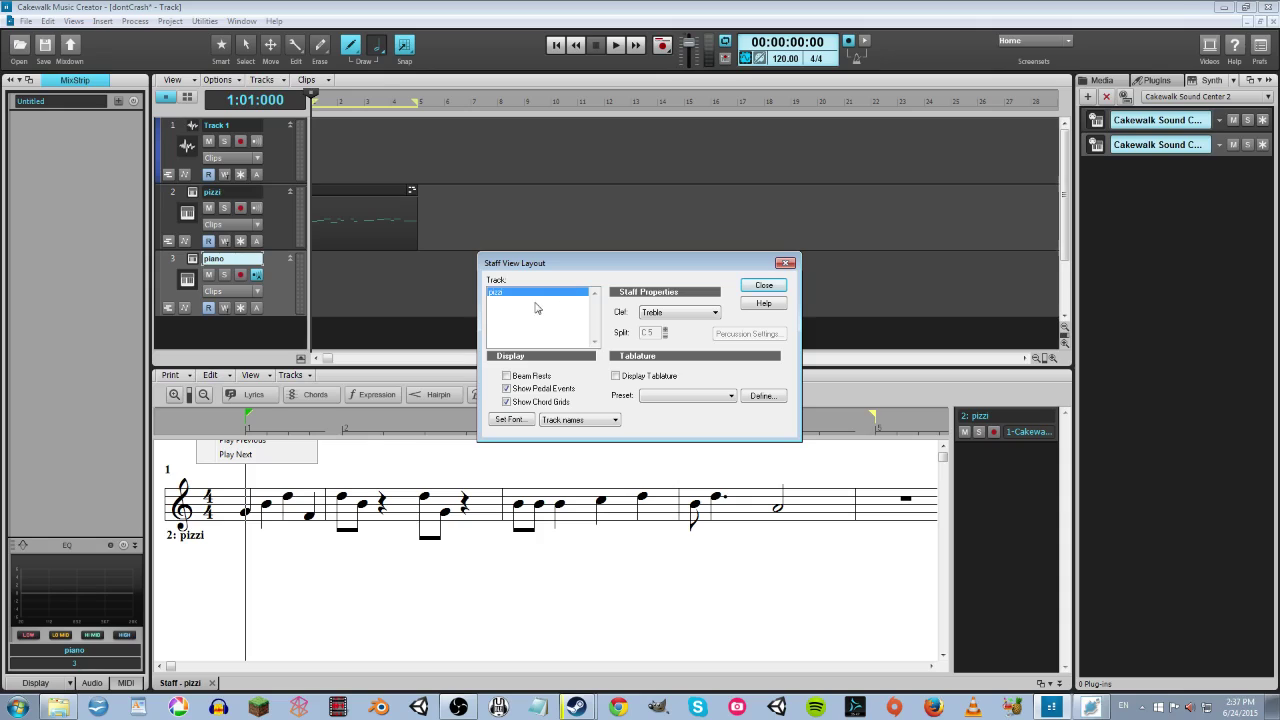
click(764, 287)
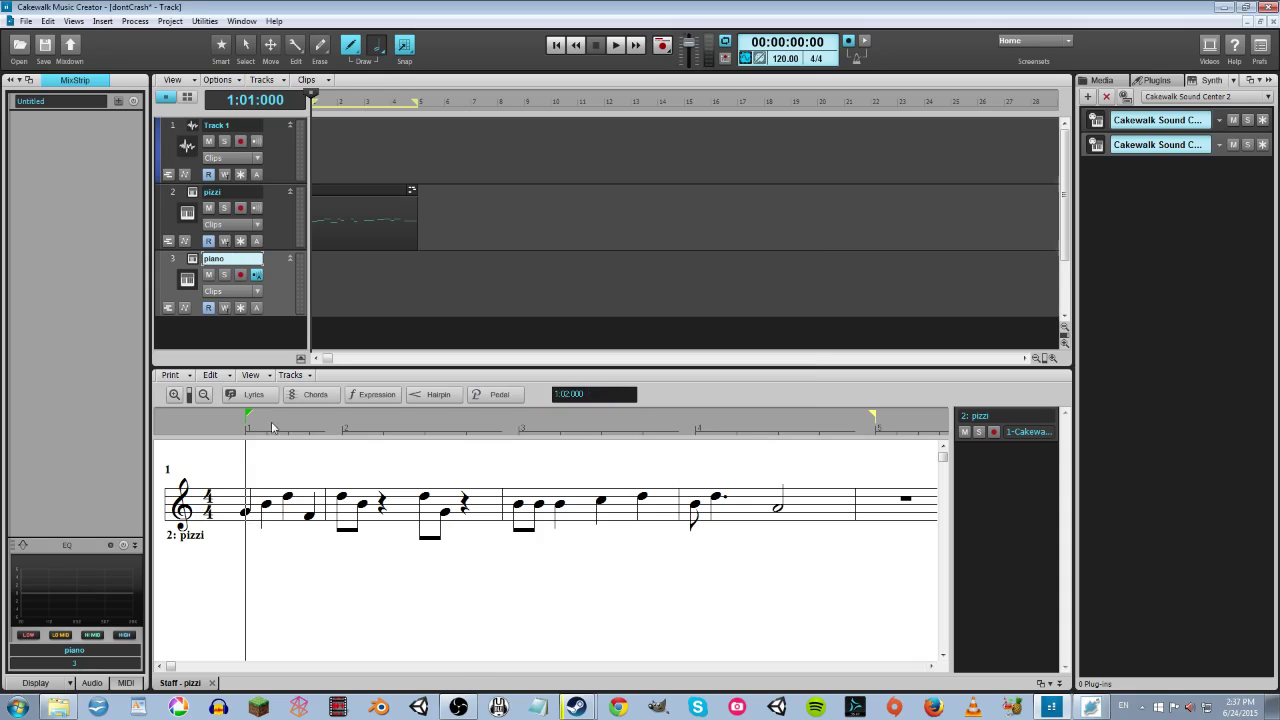
Step: Show the piano track in the Staff View instead of the pizzi track
right_click(346, 270)
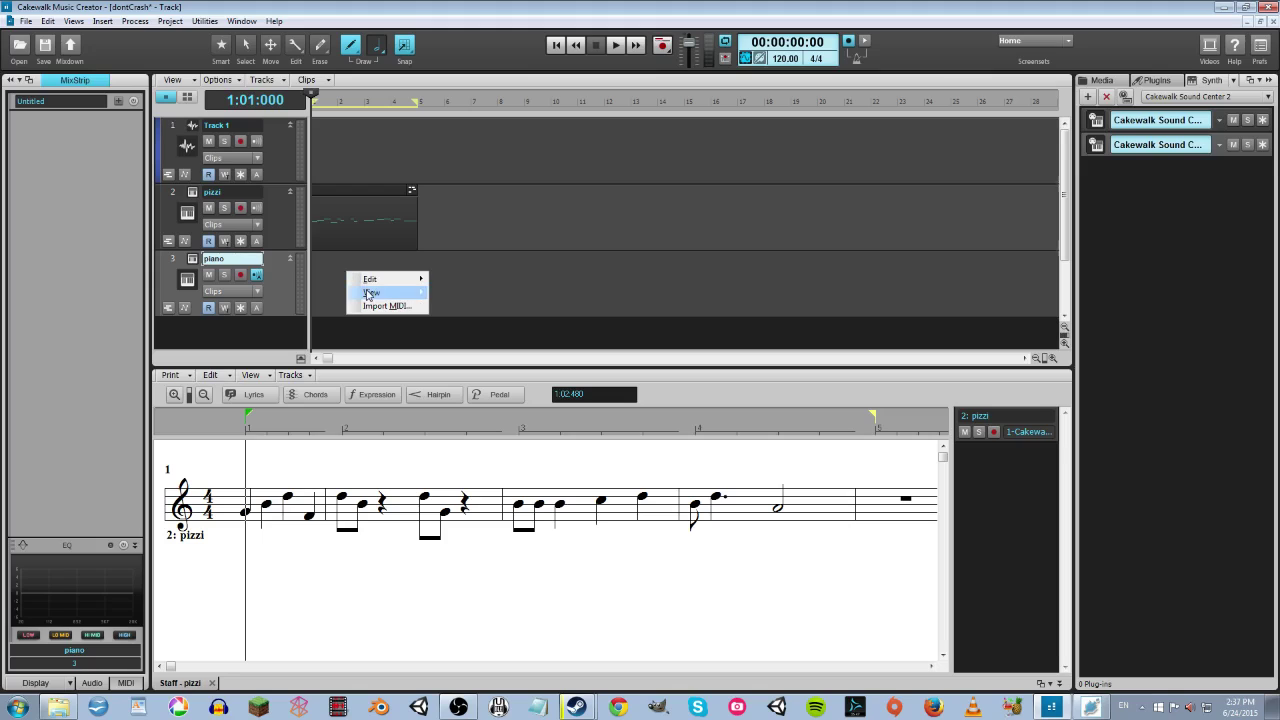
mouse_move(368, 292)
click(265, 331)
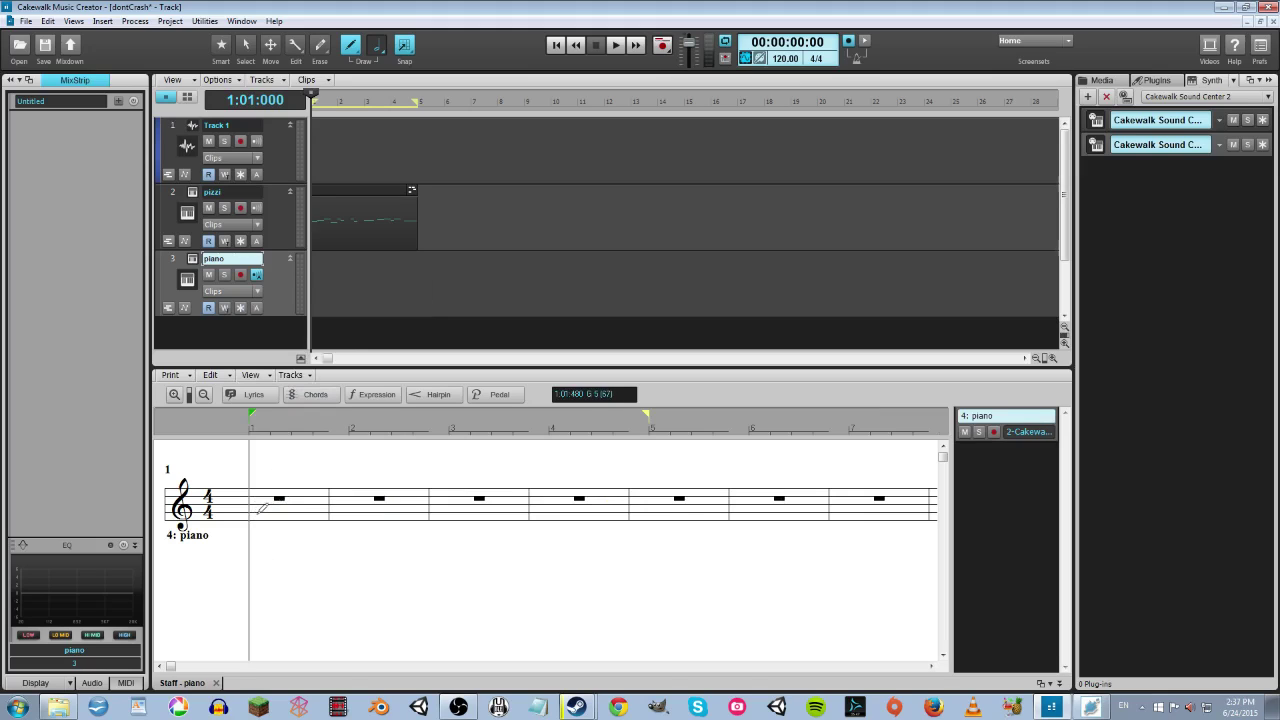
Step: Write a half-note D below the staff on beat one of the piano's measure 1 and audition it with the song
click(616, 45)
click(595, 45)
click(250, 518)
drag(248, 521, 248, 525)
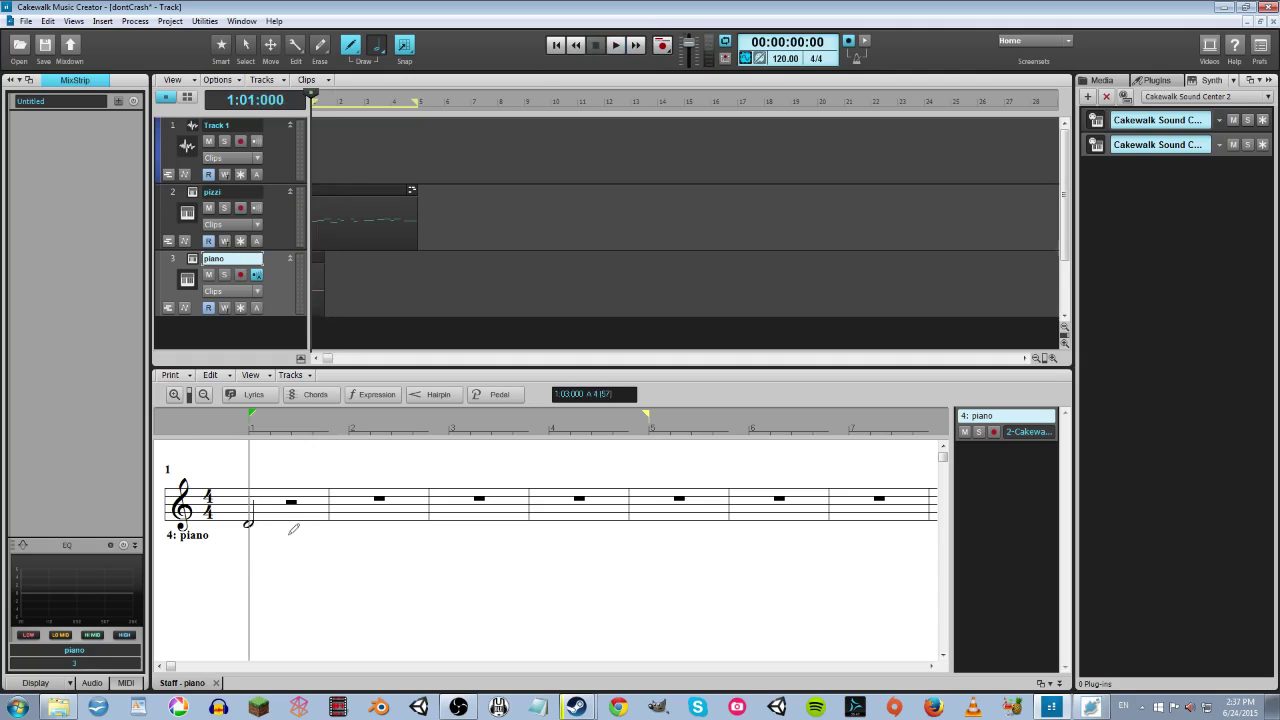
click(615, 46)
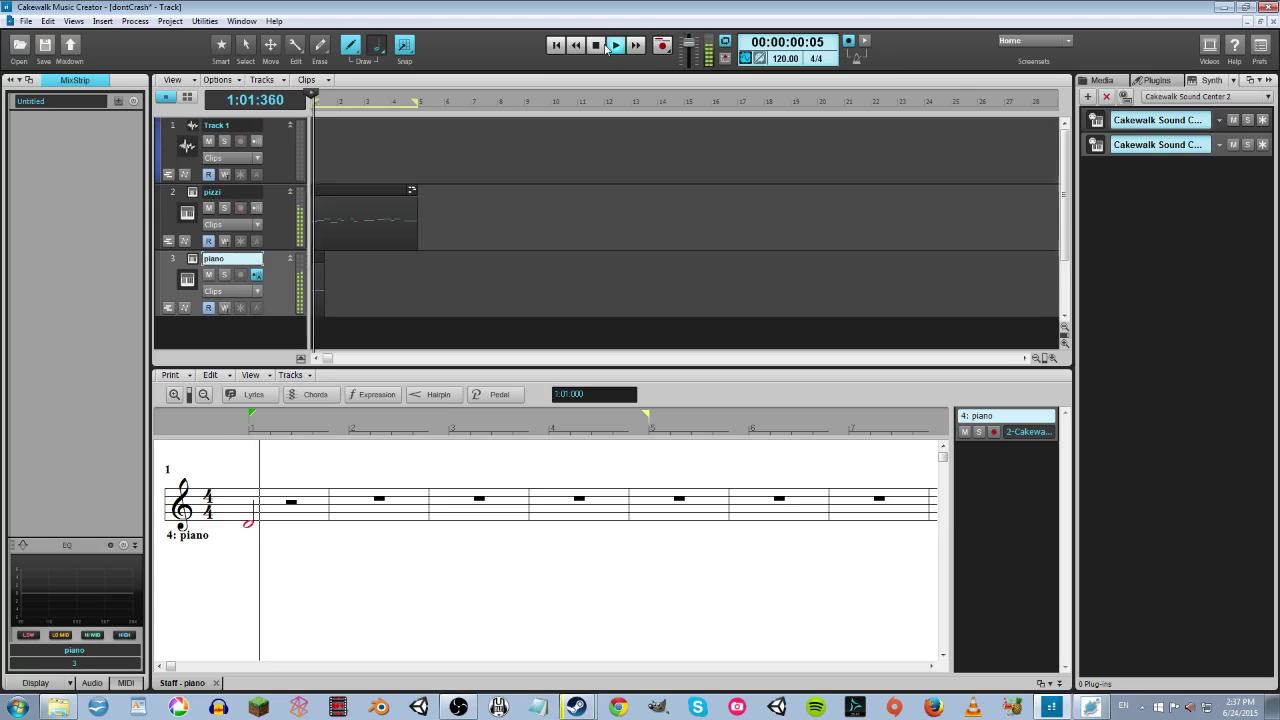
key(space)
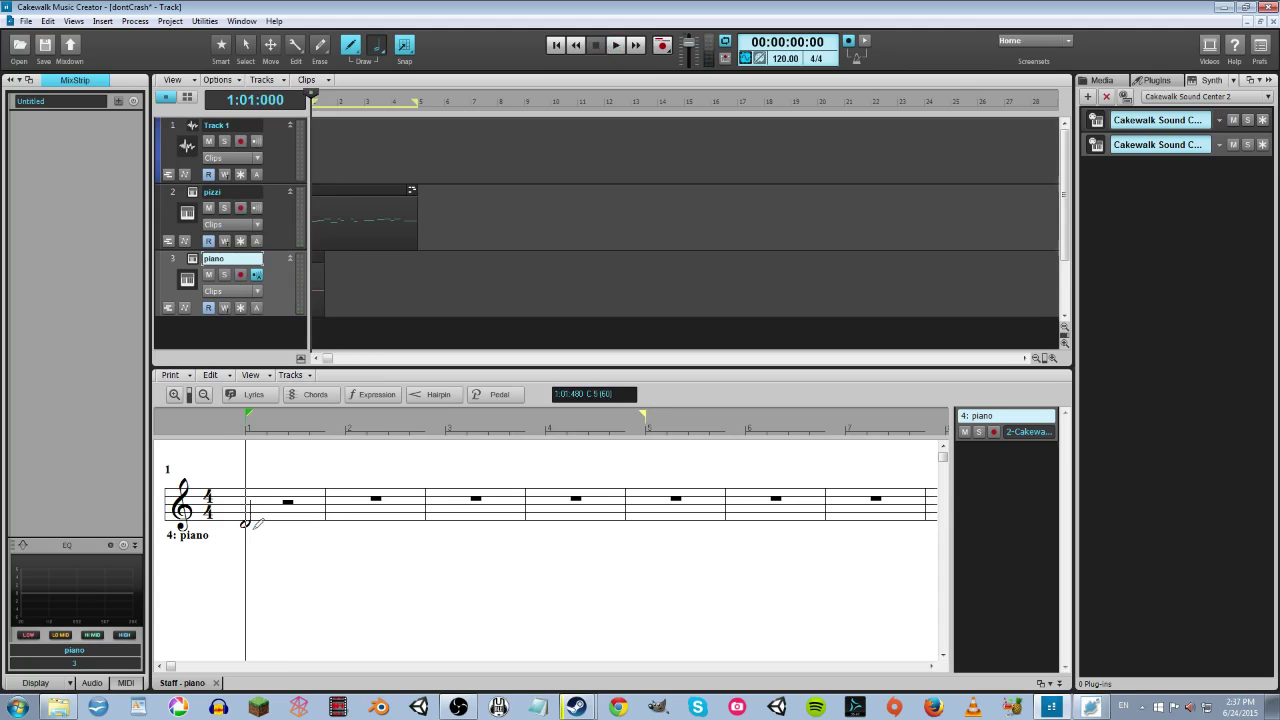
Step: Add a half-note B below the staff on beat three of the piano's measure 1 and play the song to check it
drag(278, 531, 278, 531)
click(278, 531)
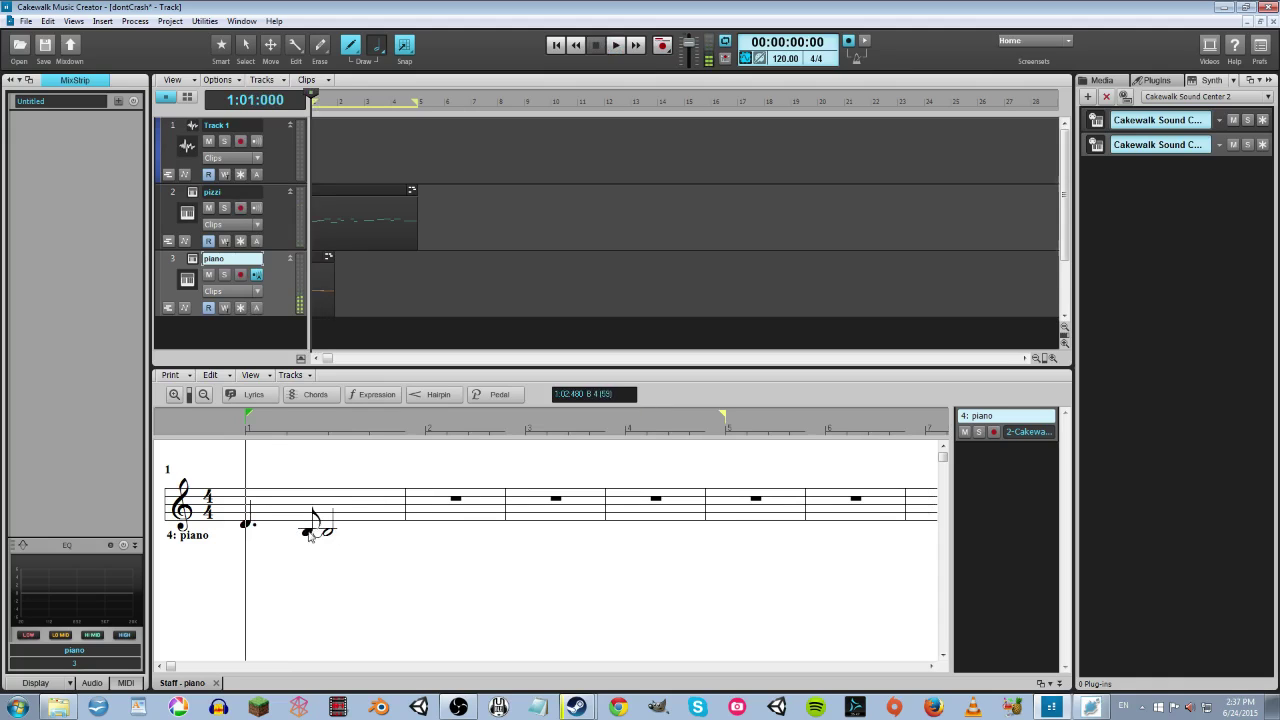
drag(310, 536, 352, 533)
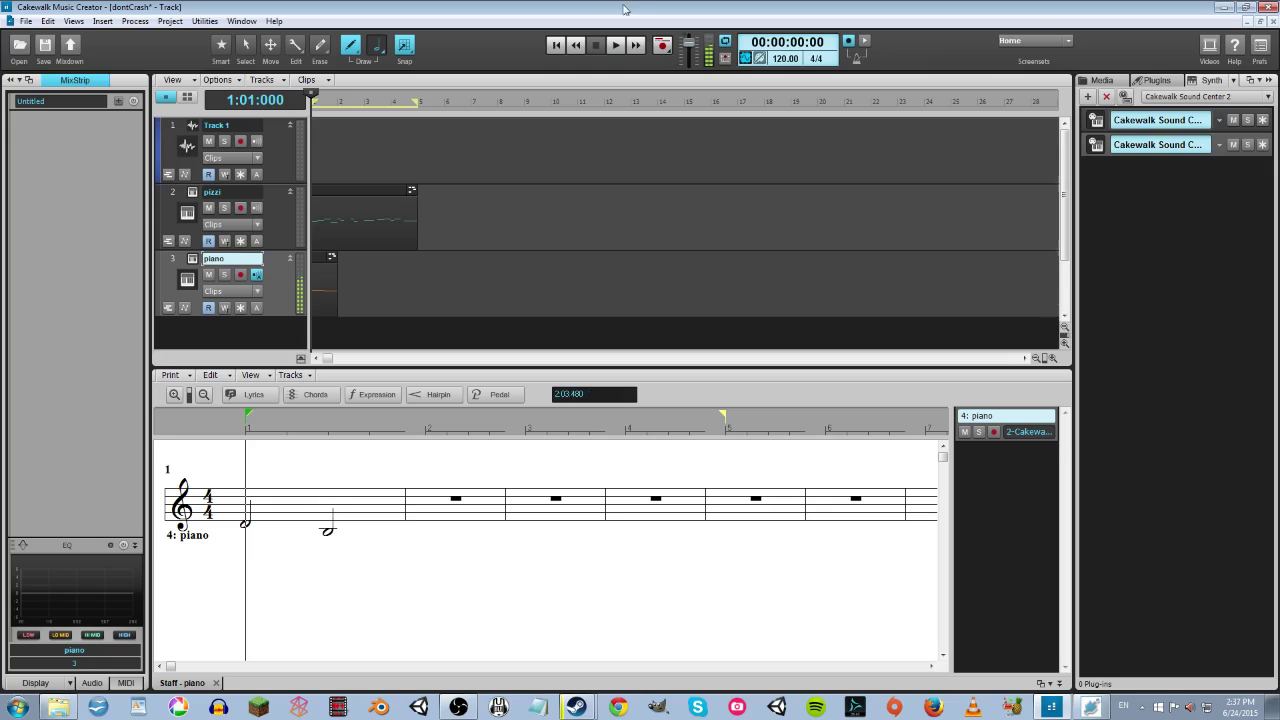
click(614, 46)
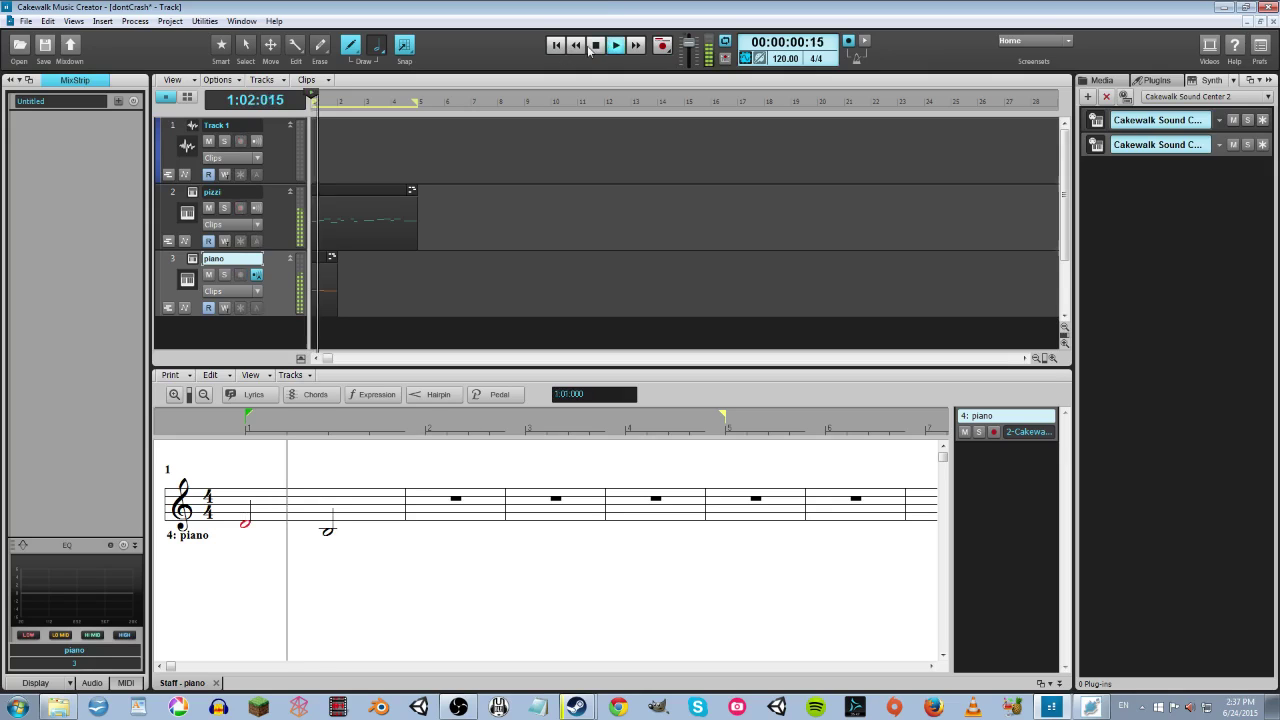
click(592, 47)
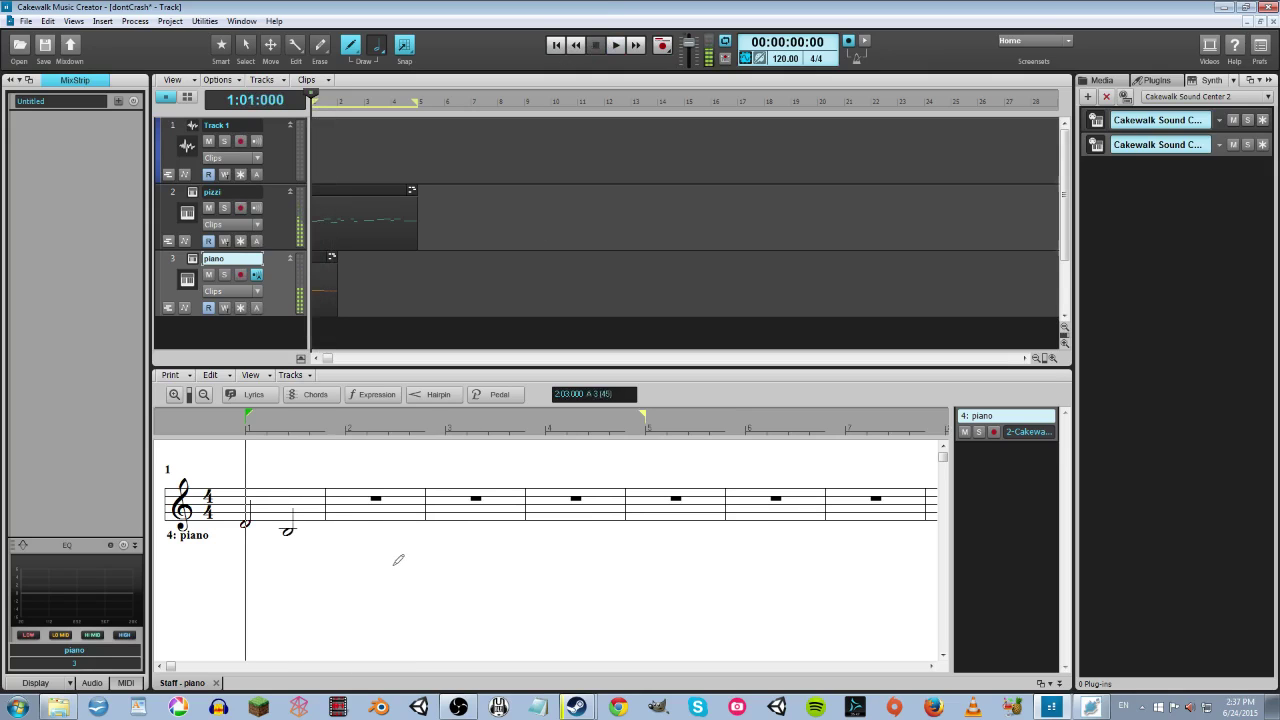
Step: Try half notes C and low A in the piano's measure 2 and play the song from the start
click(327, 518)
mouse_move(327, 520)
mouse_down()
mouse_move(383, 549)
mouse_move(388, 537)
mouse_up()
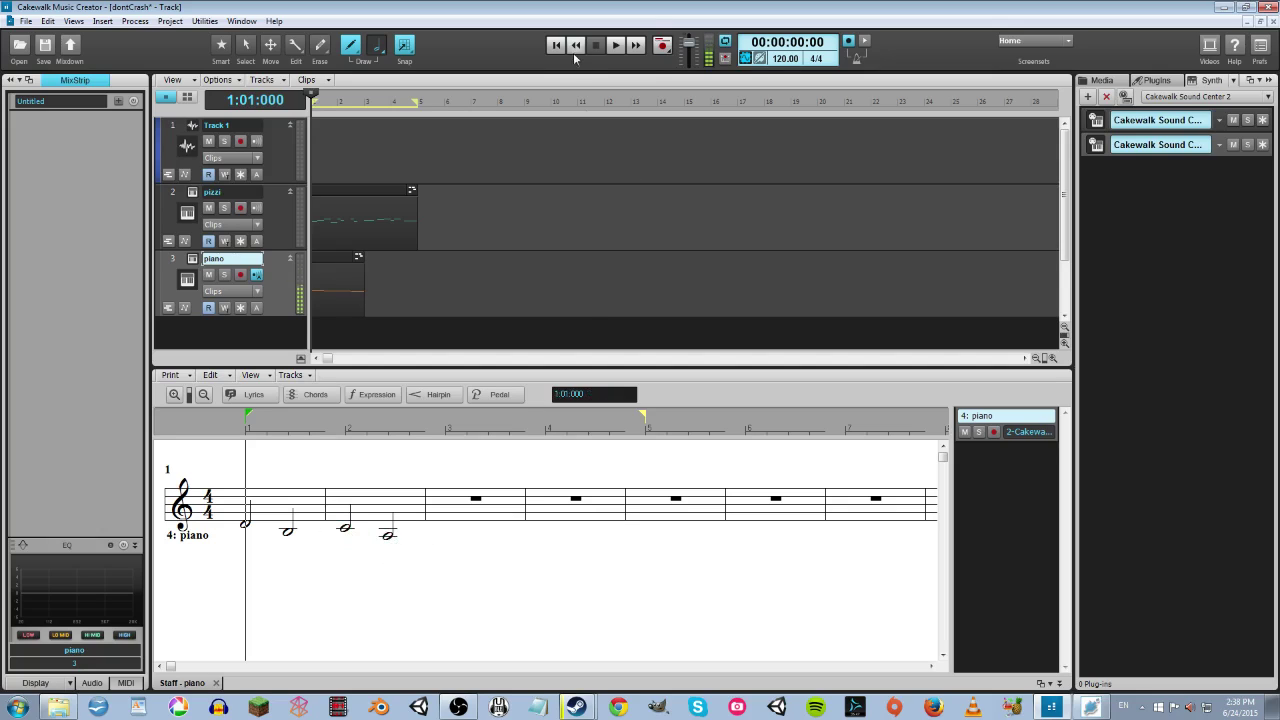
click(615, 46)
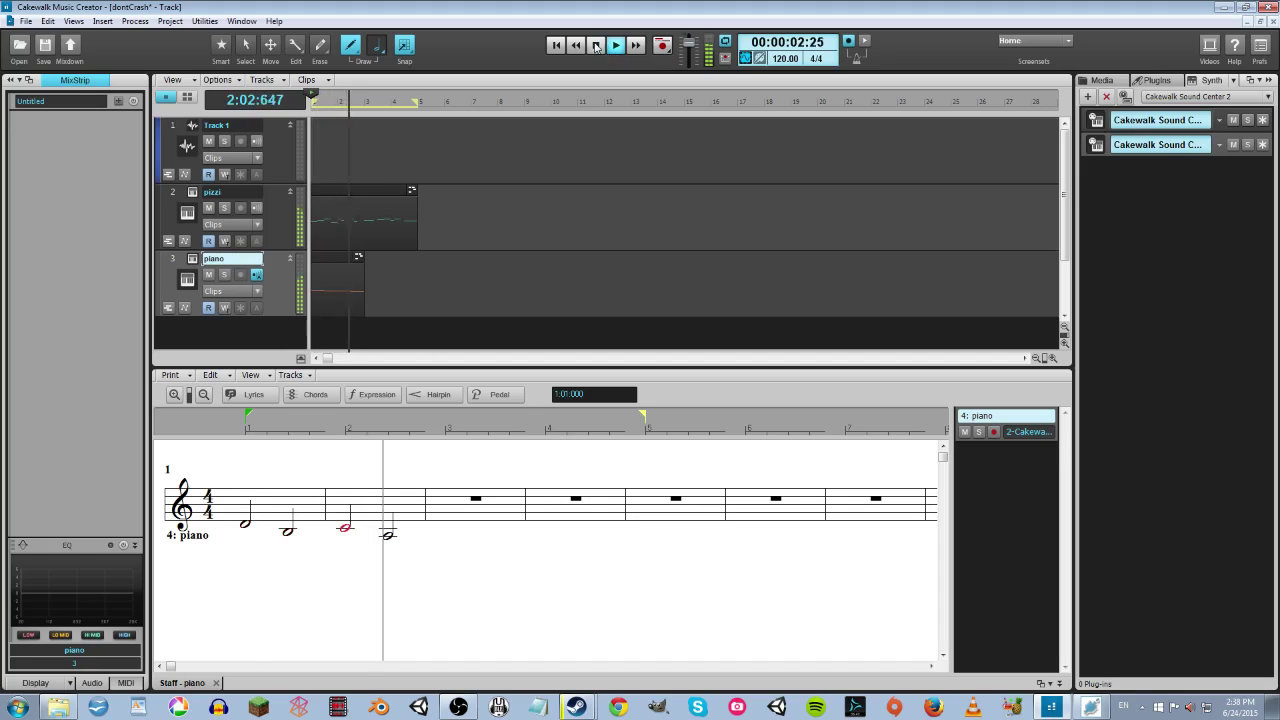
click(597, 46)
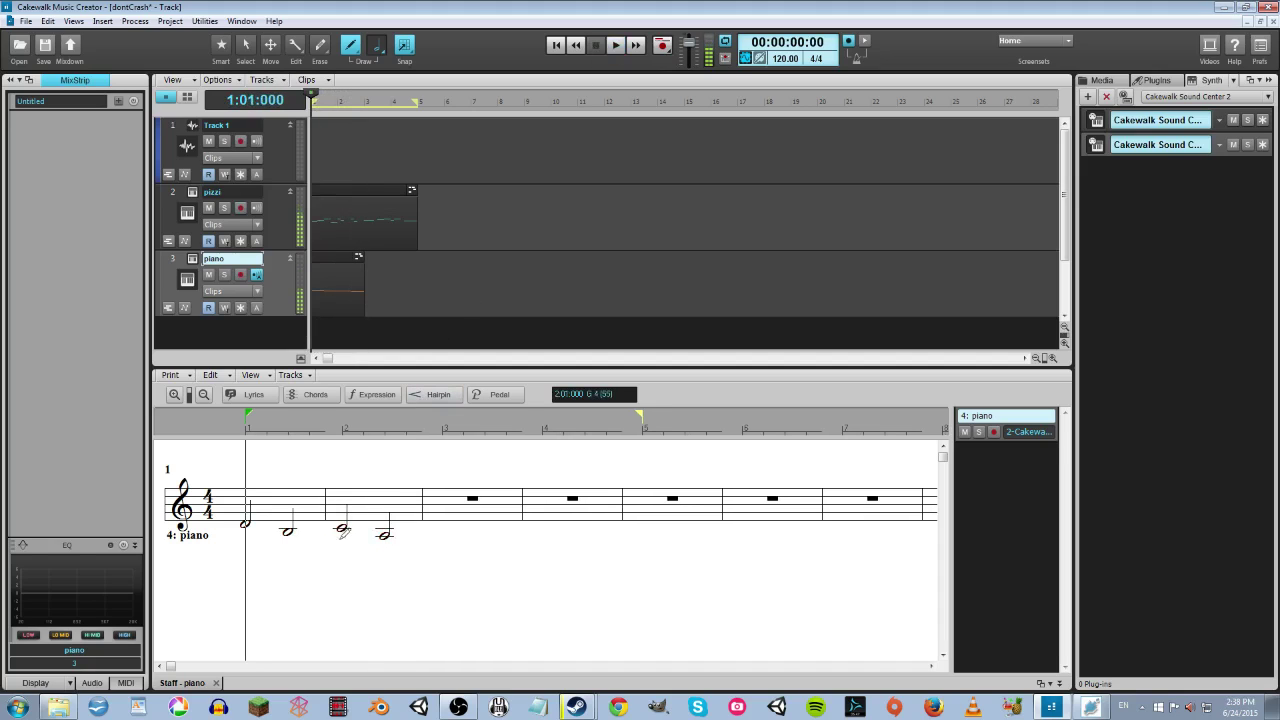
Step: Erase both half notes from the piano's measure 2
click(320, 44)
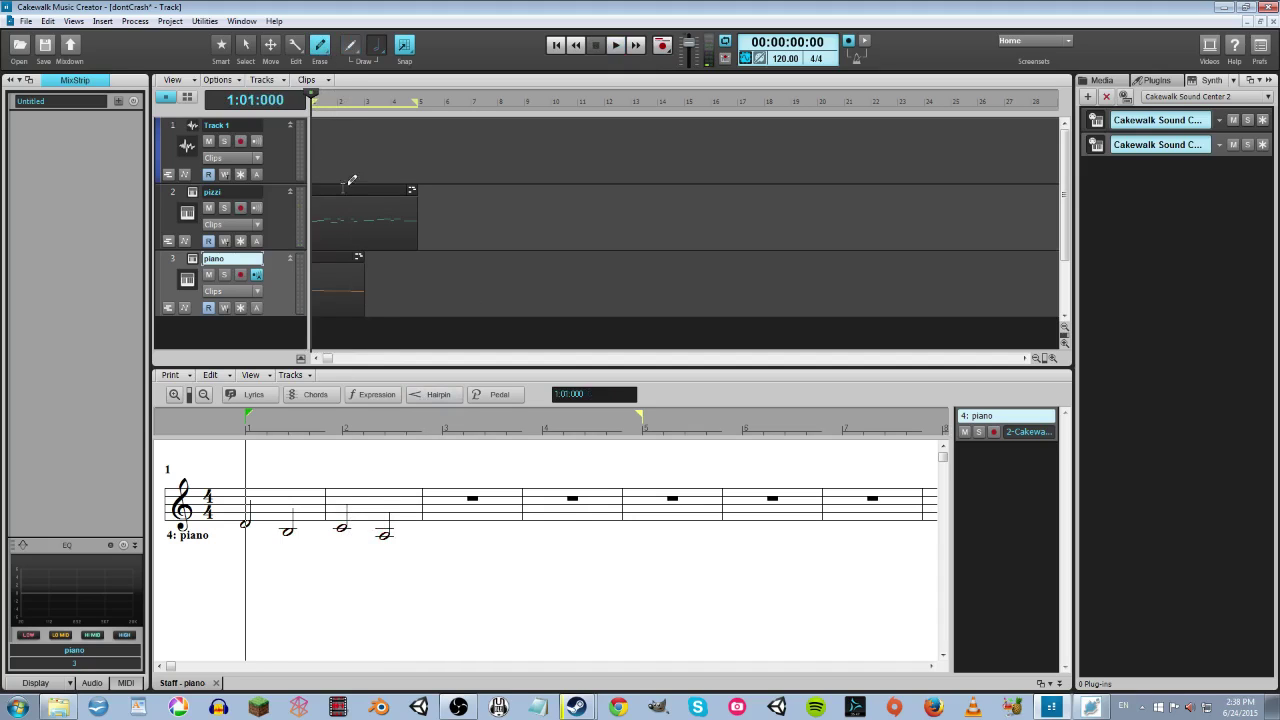
click(345, 530)
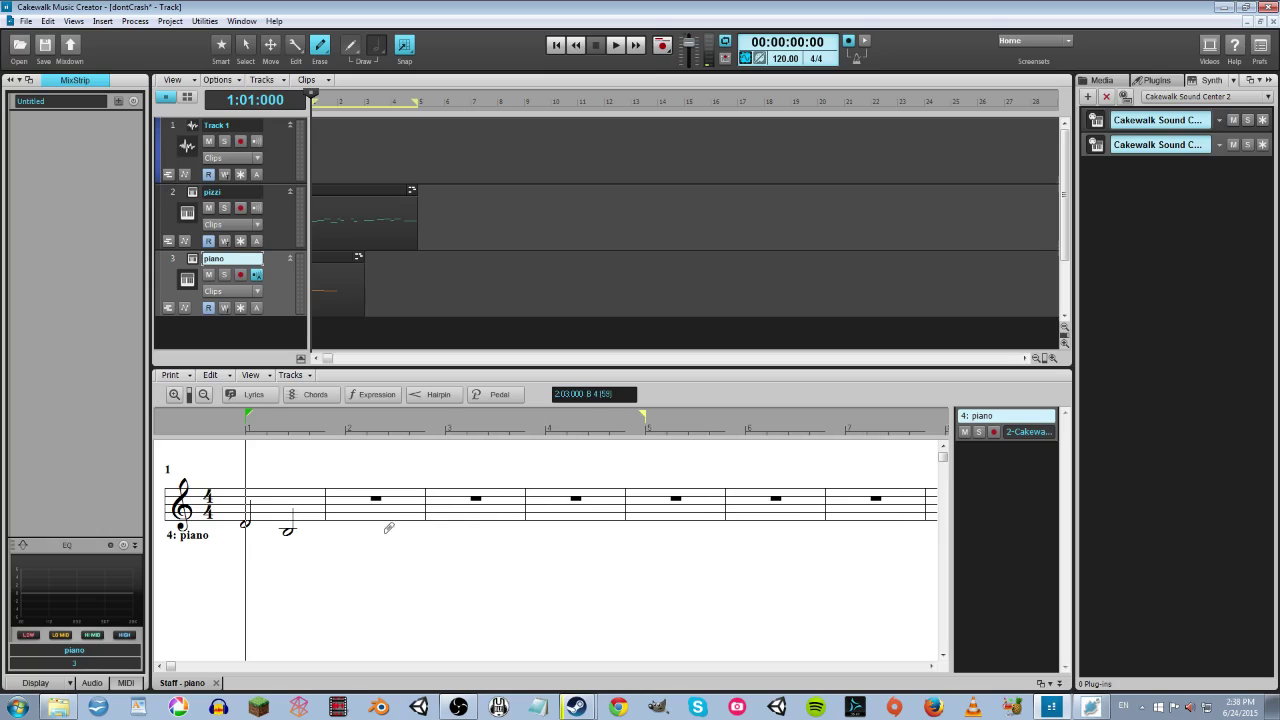
click(386, 533)
Step: Set the loop to run from measure 2 to the start of measure 3 and play the song from the beginning
click(339, 420)
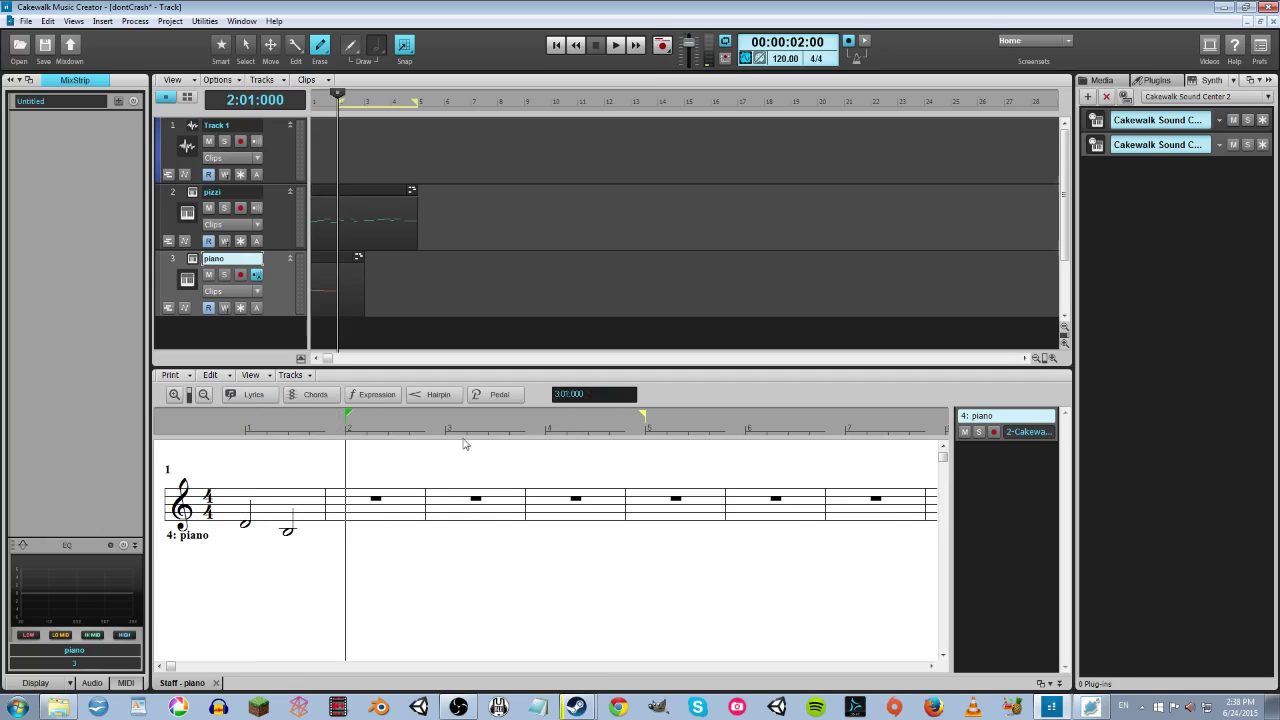
click(420, 422)
click(556, 45)
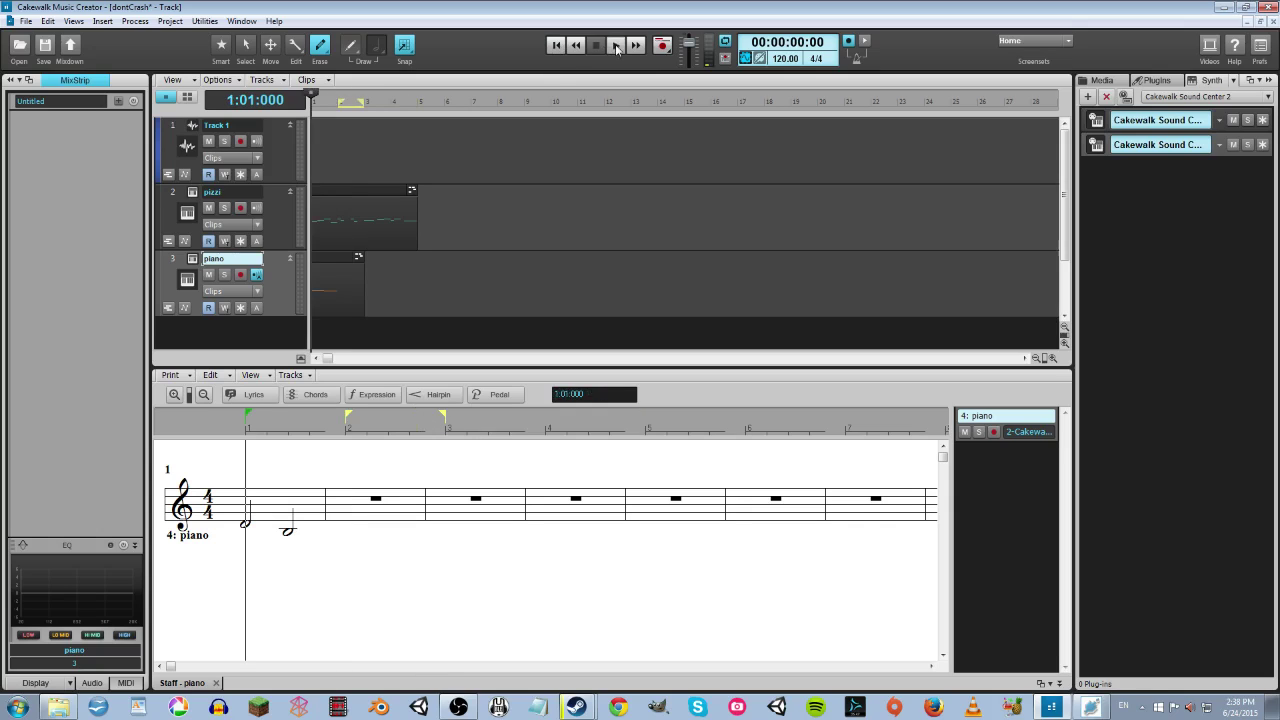
click(616, 46)
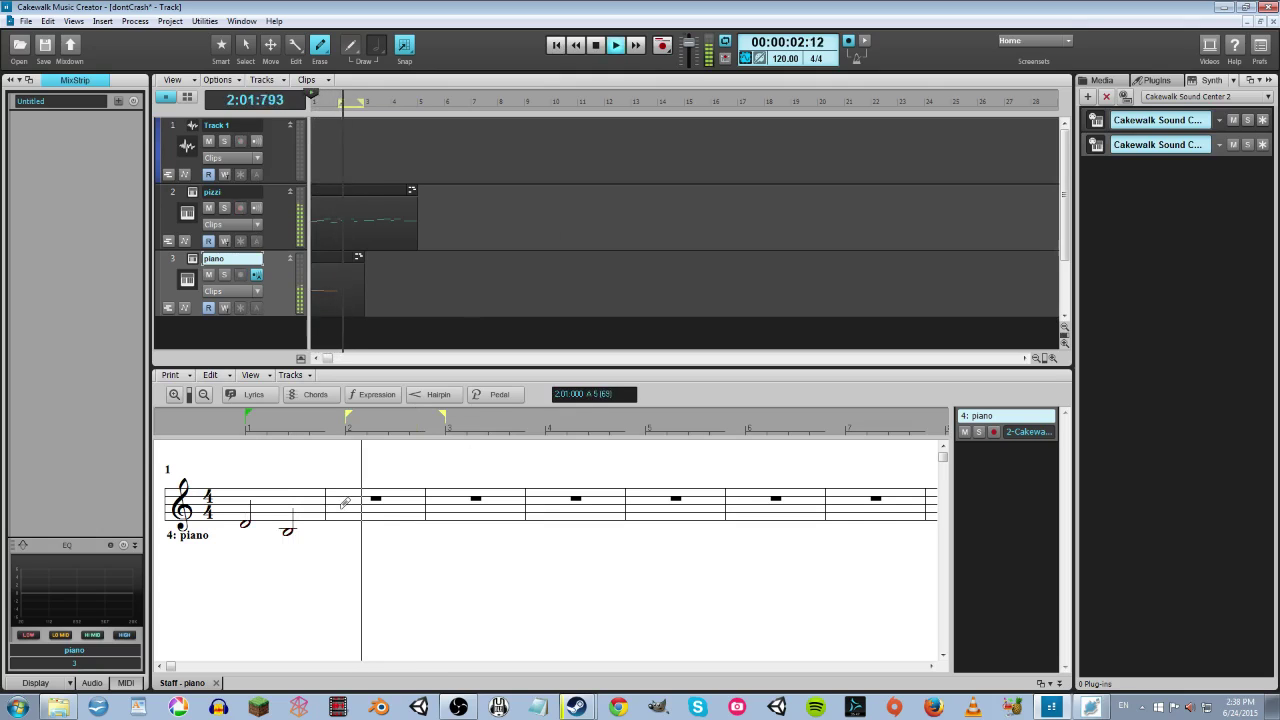
Step: Write 1/4-note piano chords in measure 2: D and A on beat one, low B, G and B on beat three
click(384, 47)
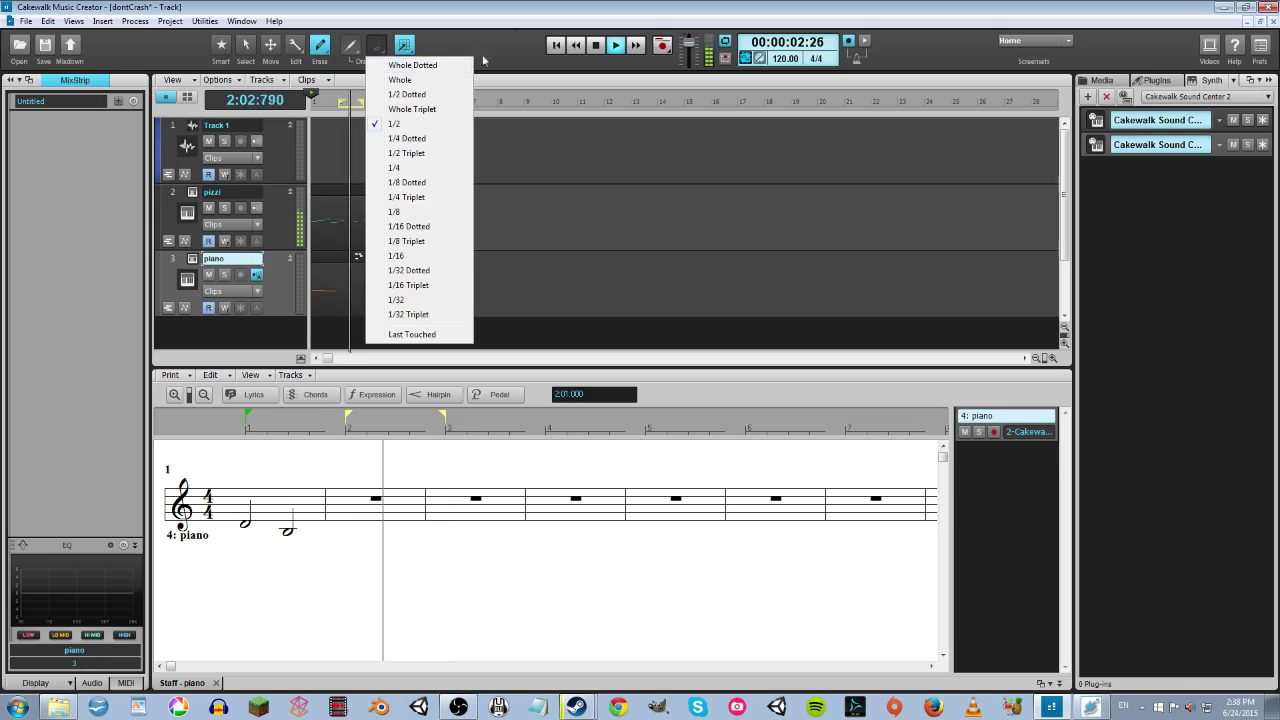
click(404, 155)
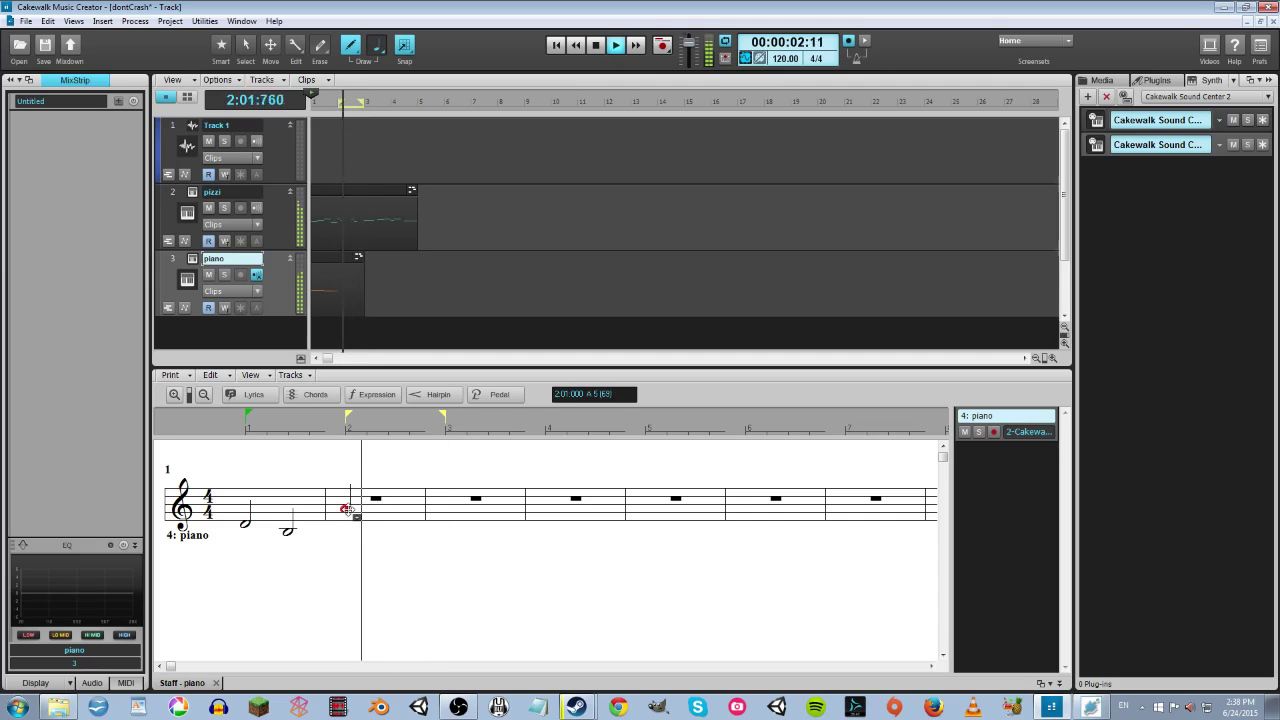
click(345, 509)
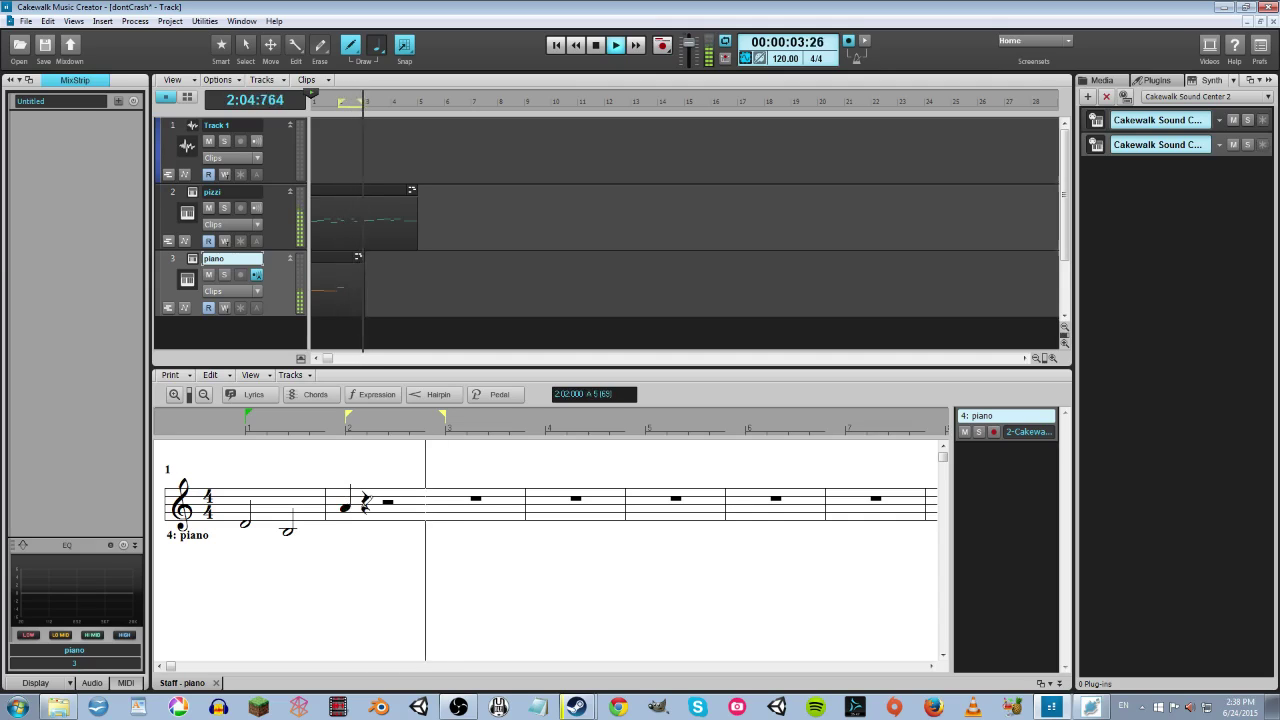
click(386, 504)
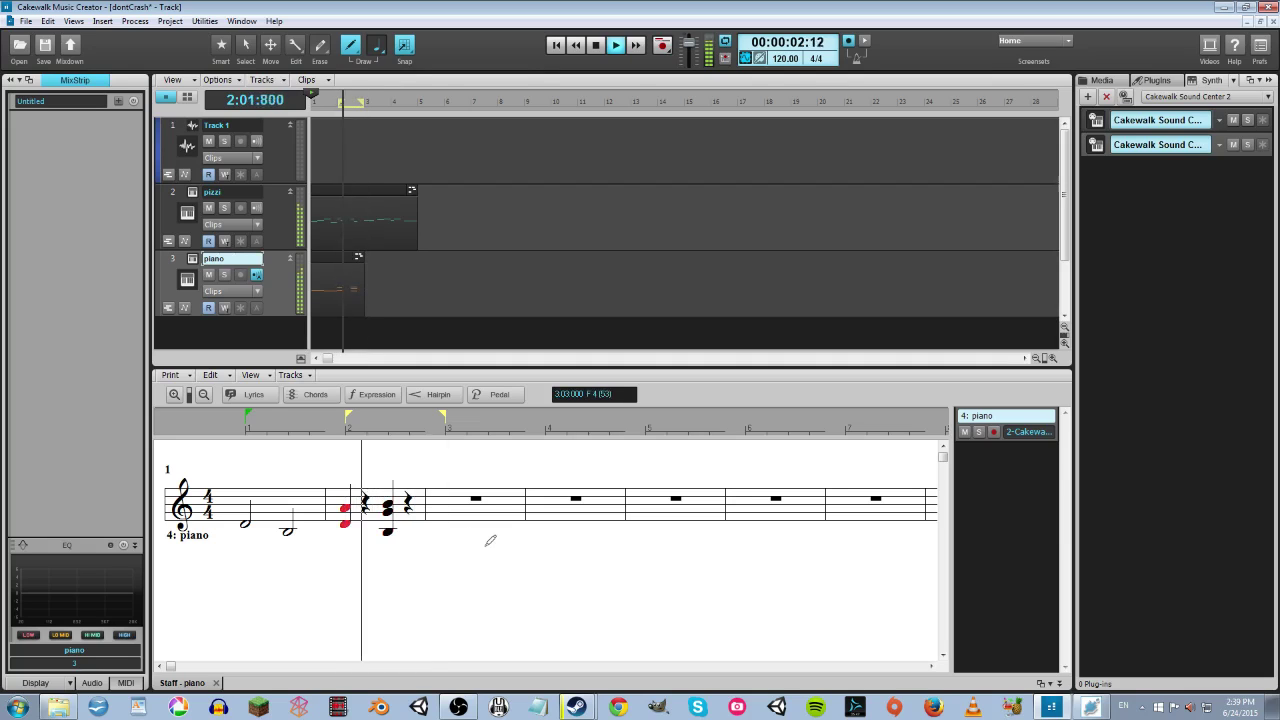
Step: Play the song from the beginning into the measure 2 loop to check the new piano chords
click(583, 46)
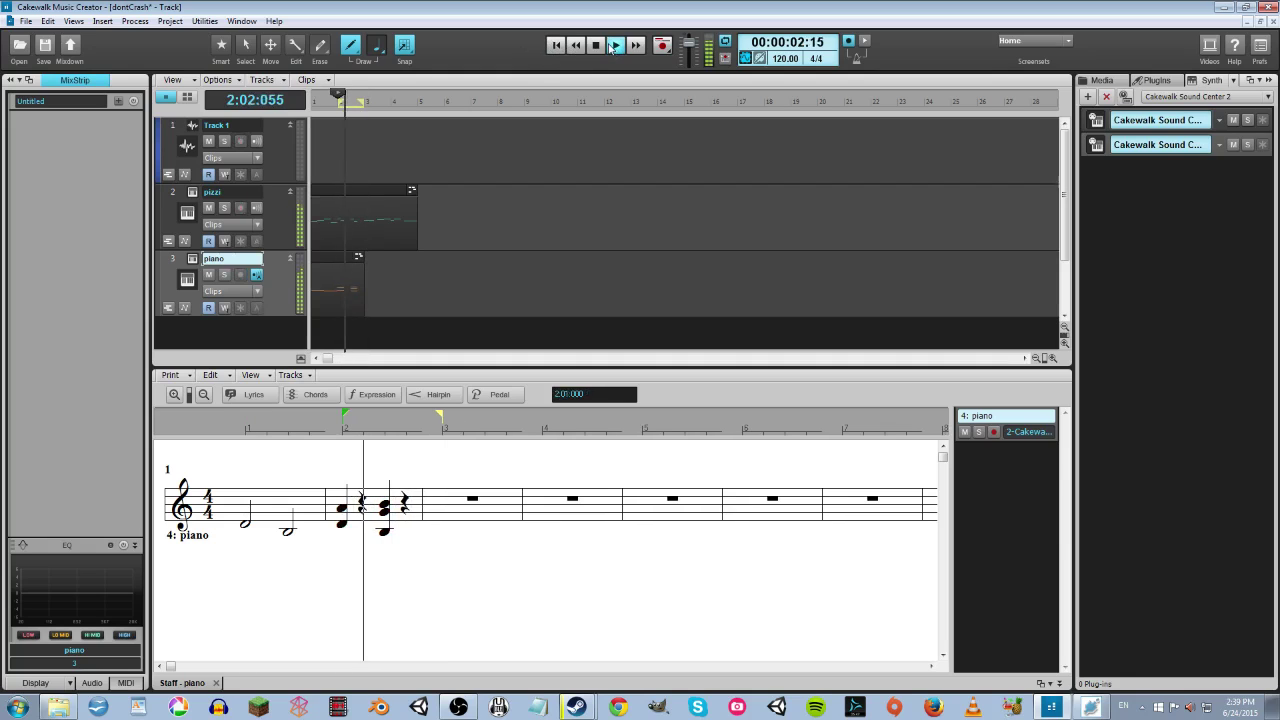
click(595, 46)
click(560, 47)
click(595, 46)
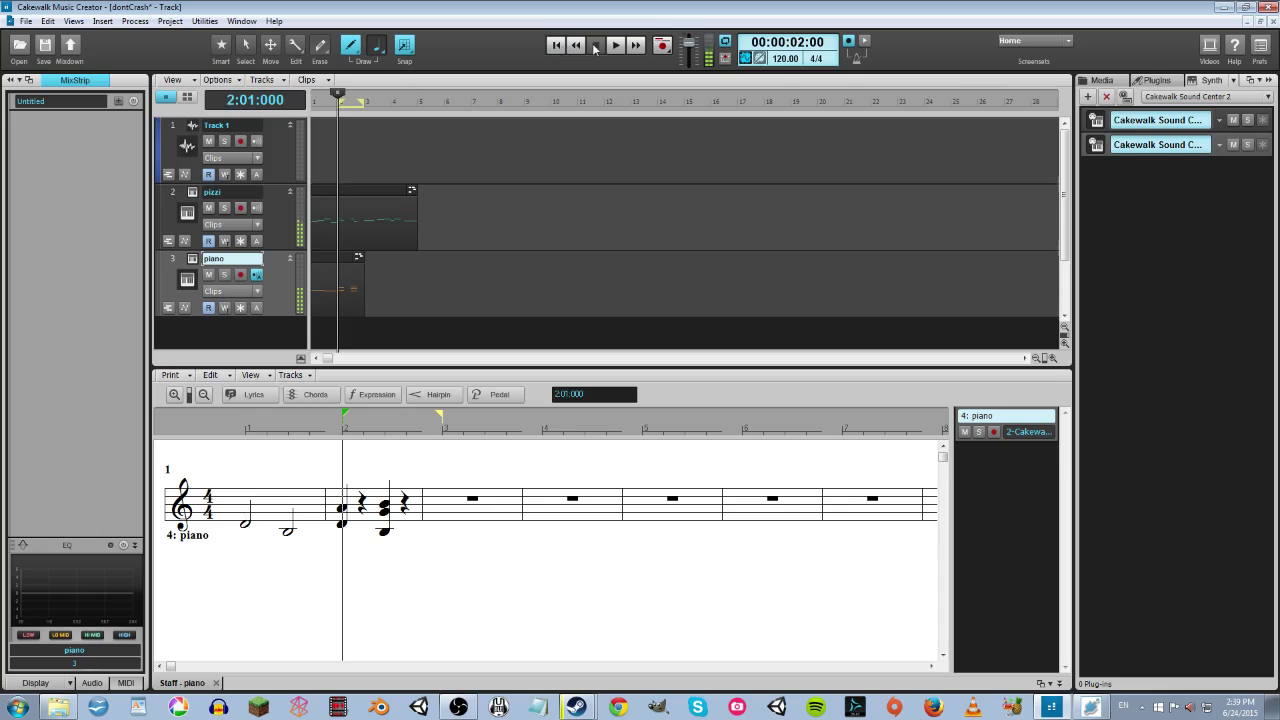
click(557, 46)
click(615, 46)
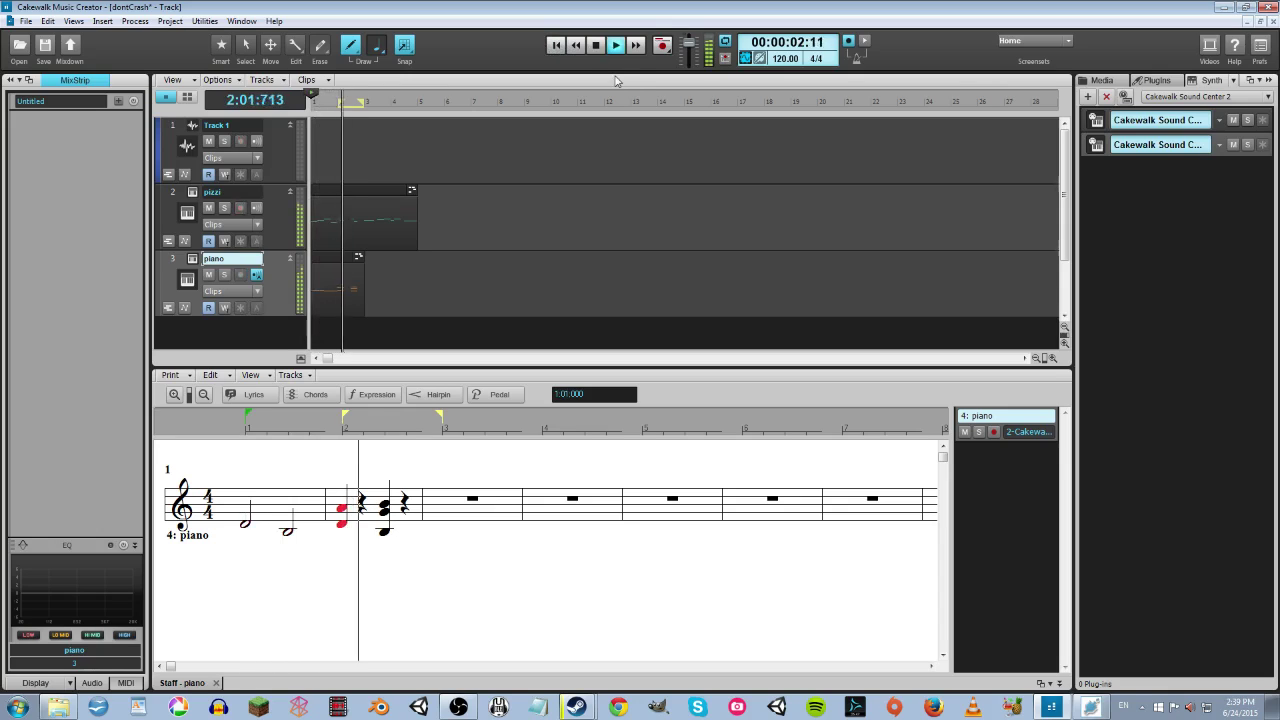
click(596, 46)
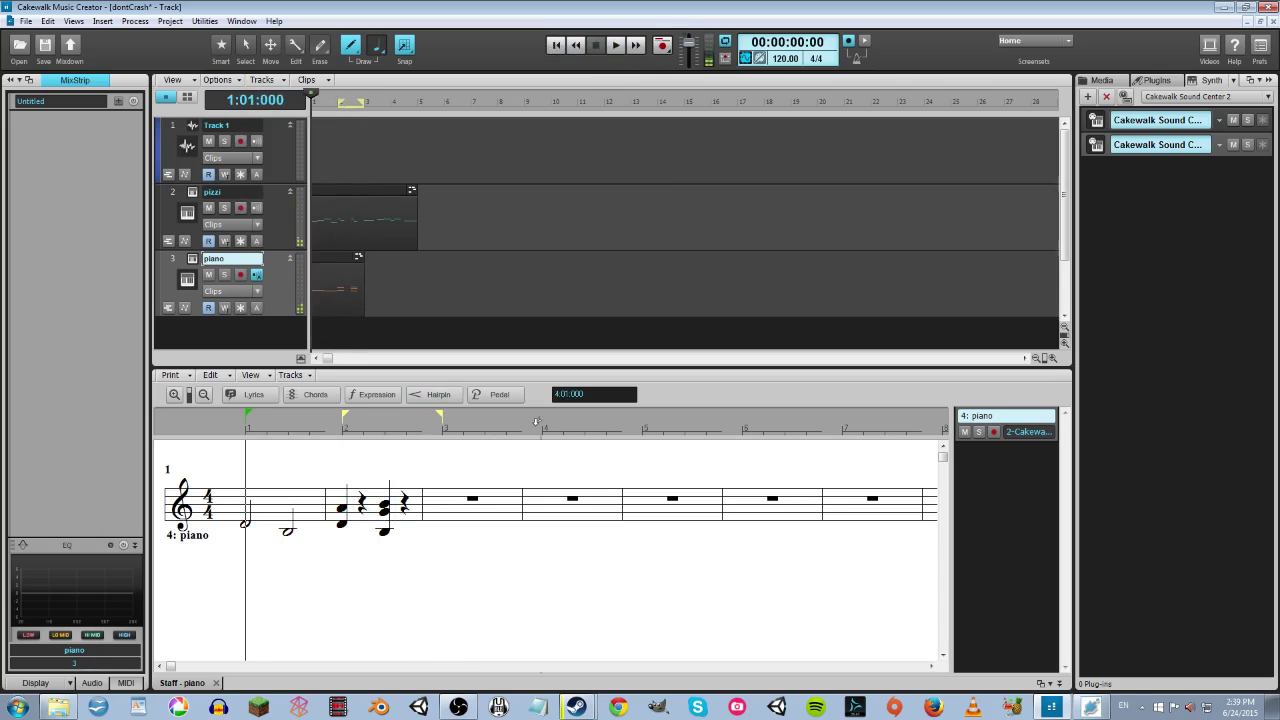
Step: Extend the loop end to the start of measure 4 and play the song through measure 3
drag(535, 425, 540, 425)
click(615, 46)
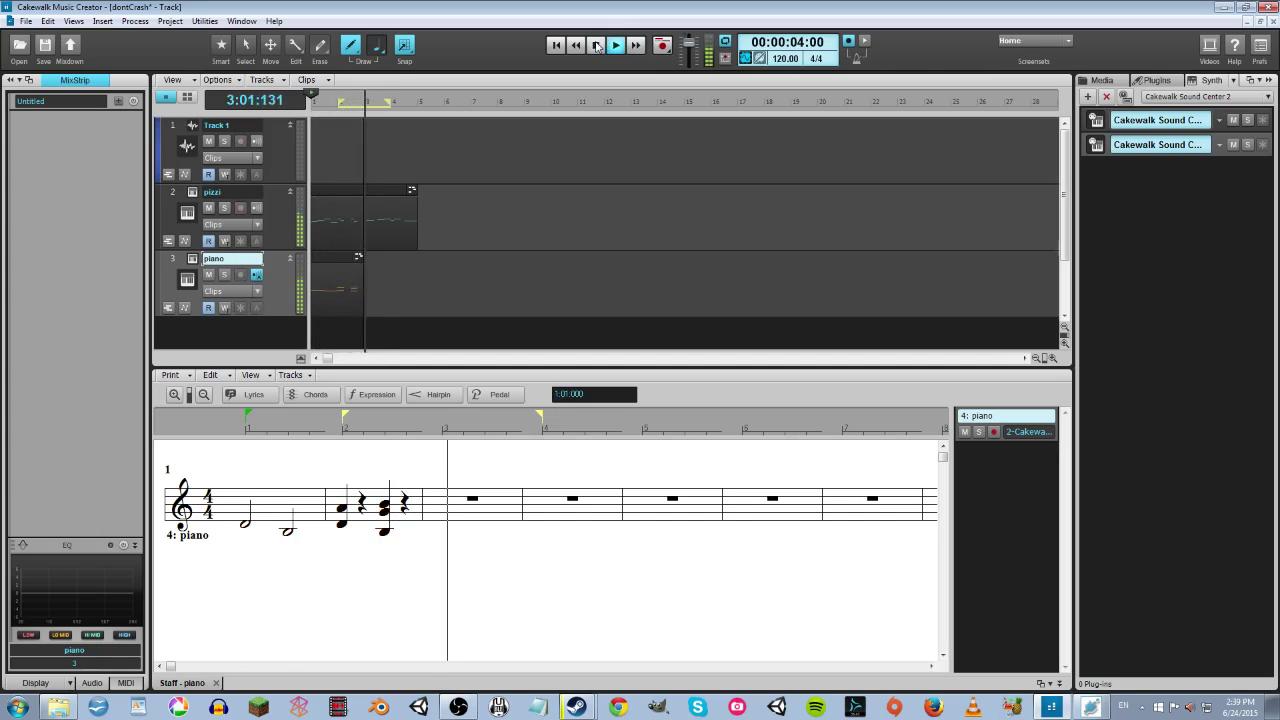
click(596, 46)
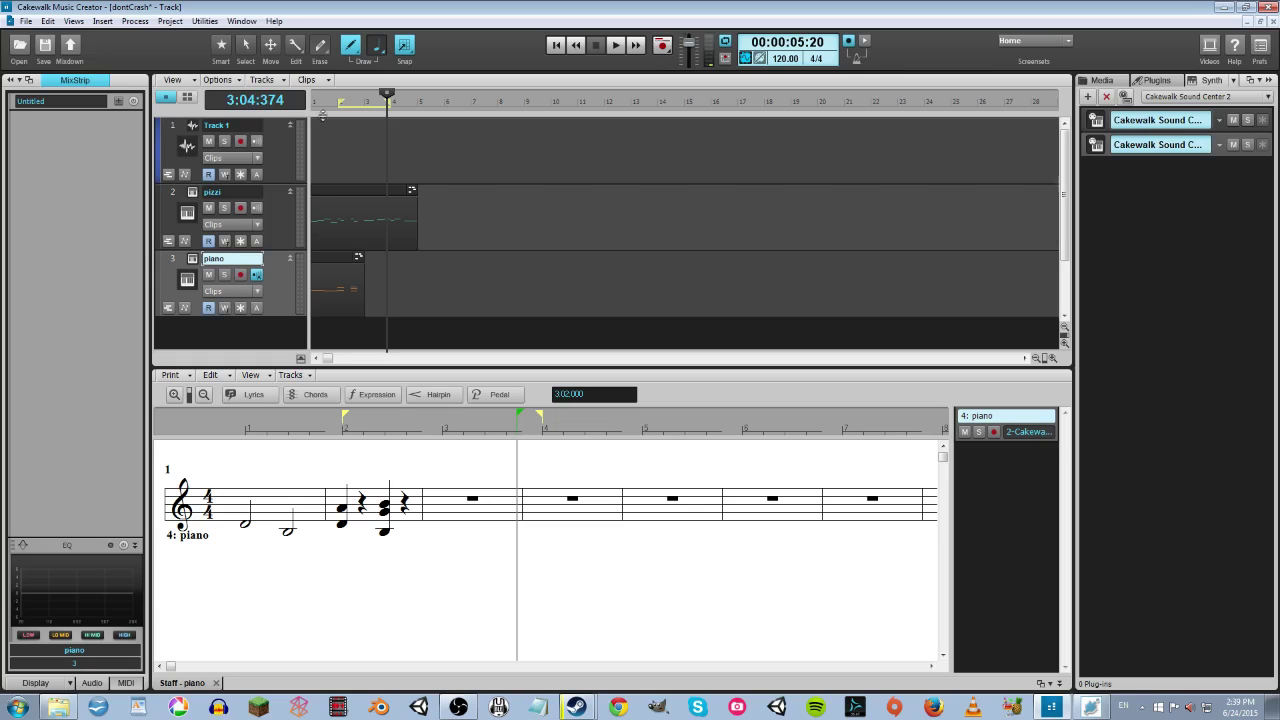
Step: Write 1/2-note piano chords in measure 3: low A and C on beat one, D and F on beat three
click(380, 52)
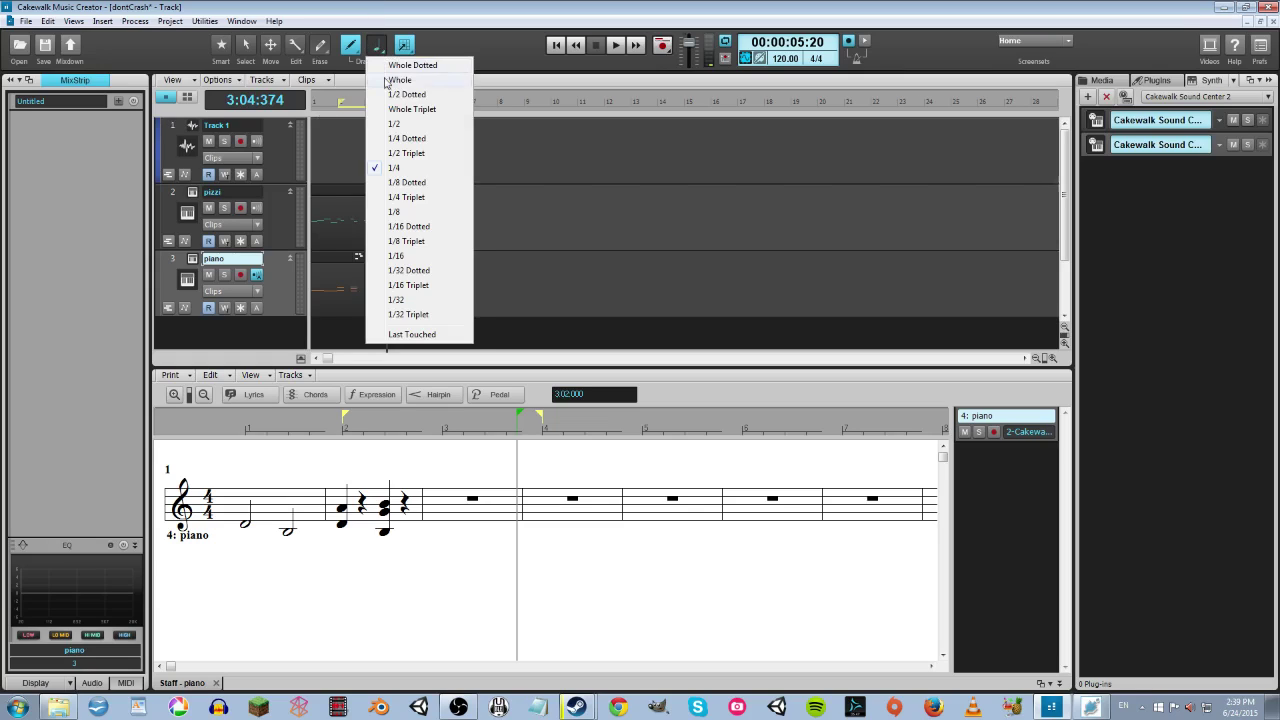
click(409, 124)
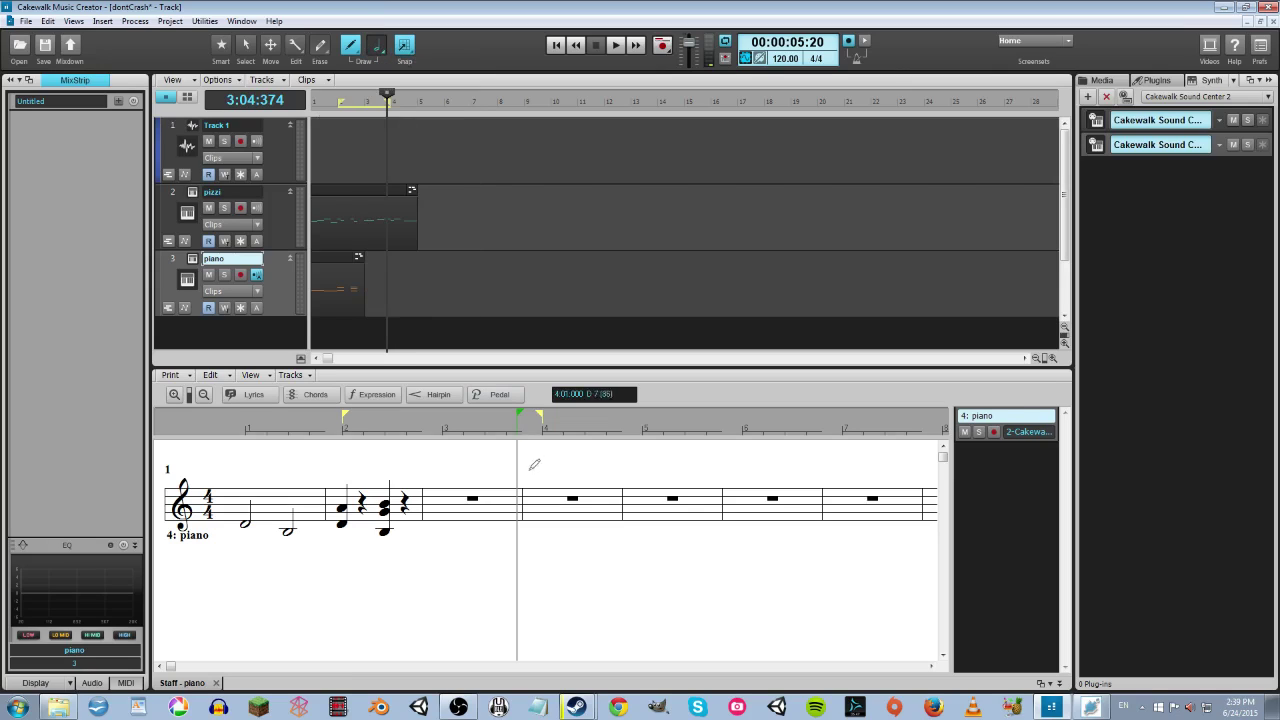
click(443, 530)
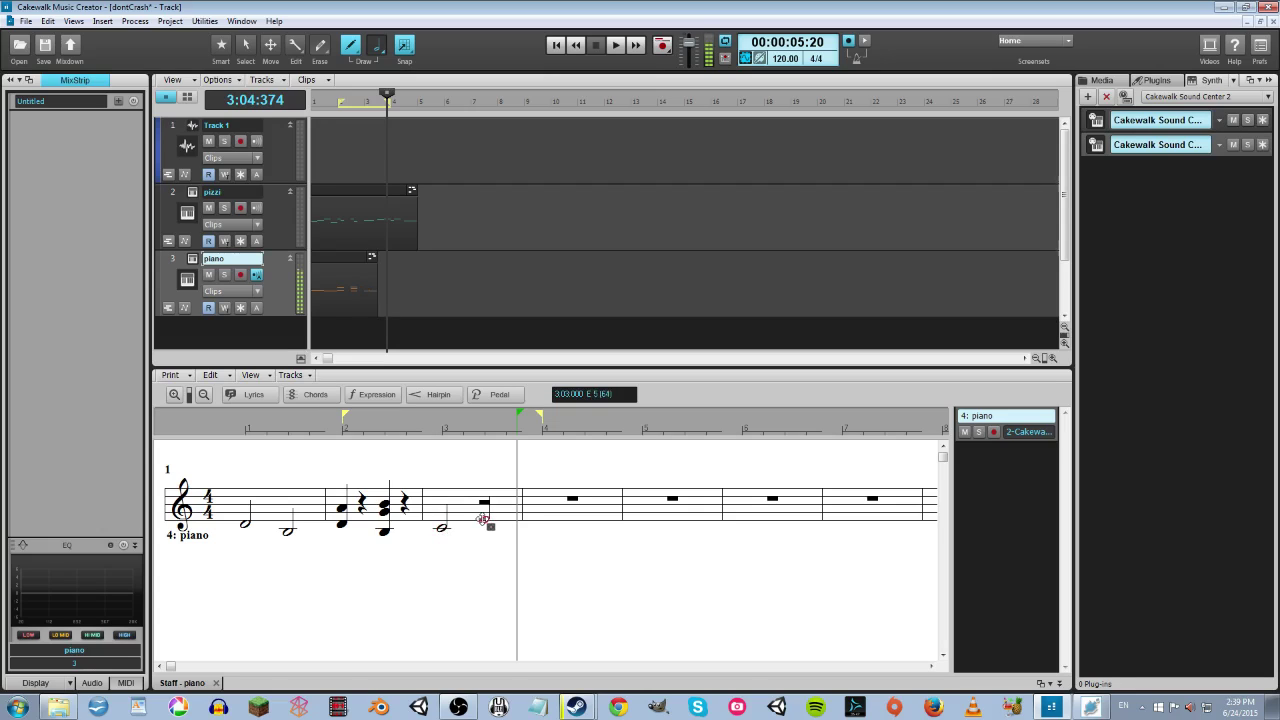
click(484, 524)
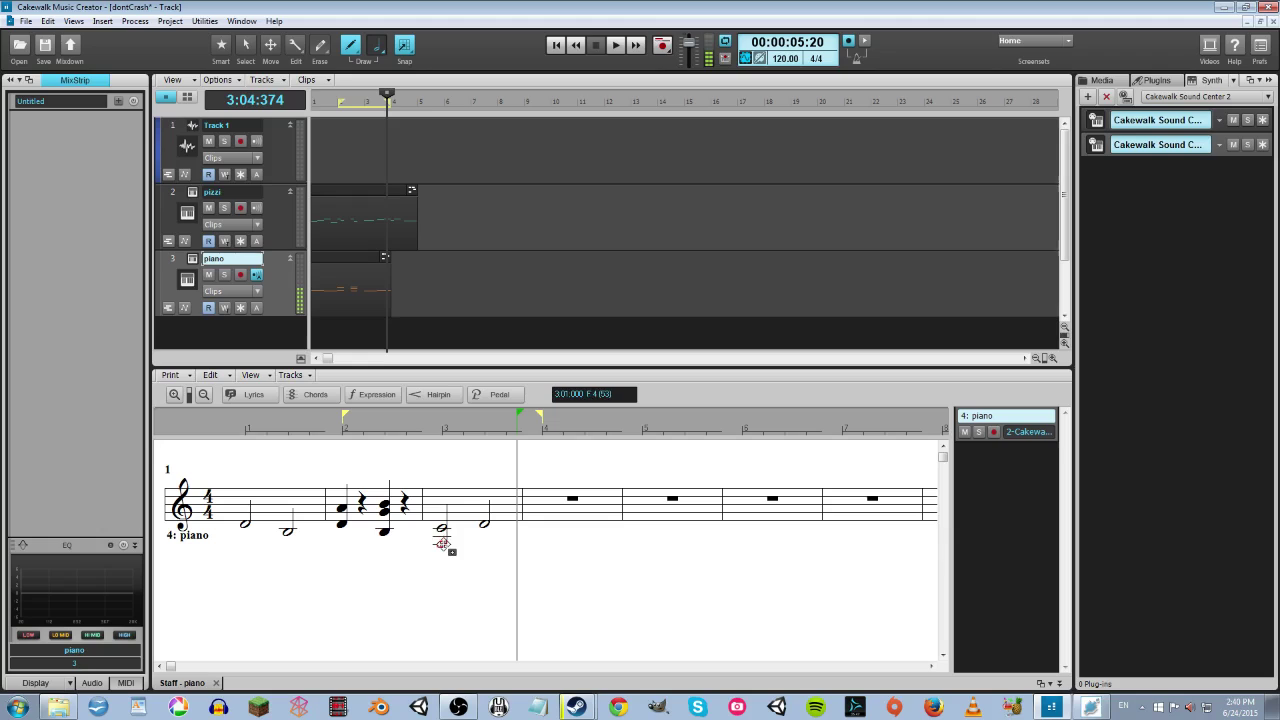
drag(441, 534, 486, 518)
Step: Play measures 2 and 3 to check the new half-note chords
click(574, 47)
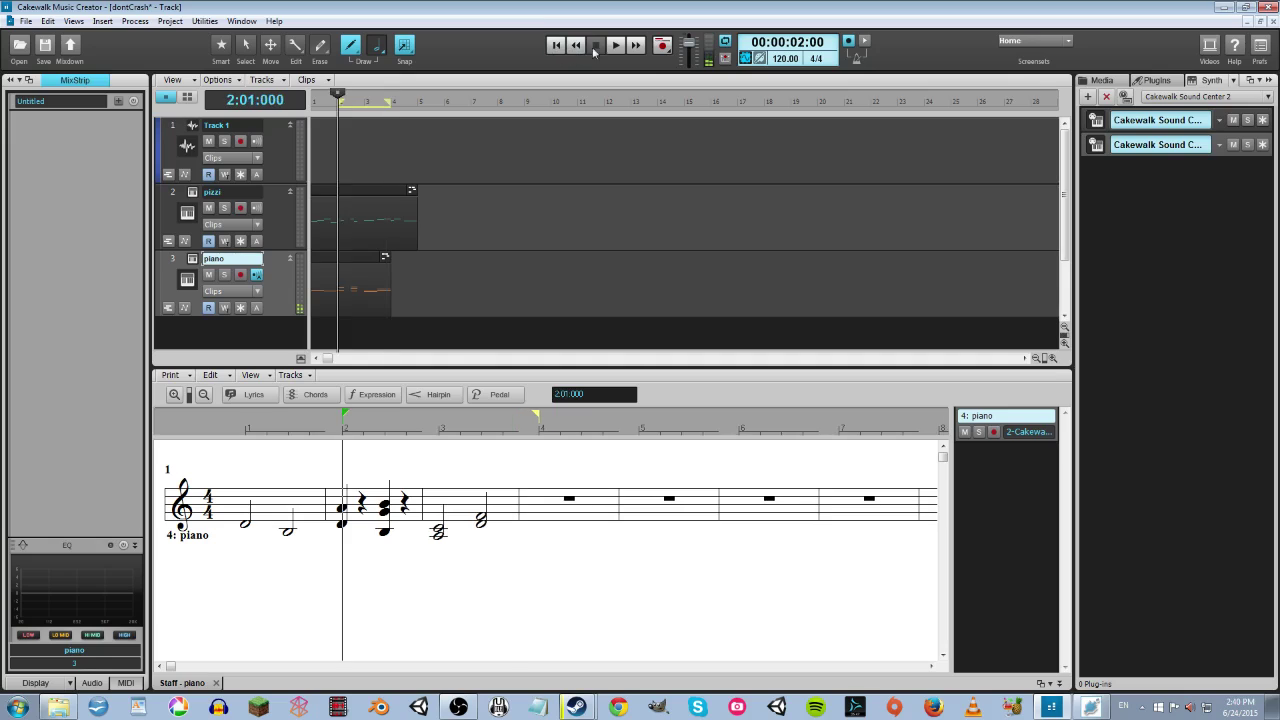
click(615, 45)
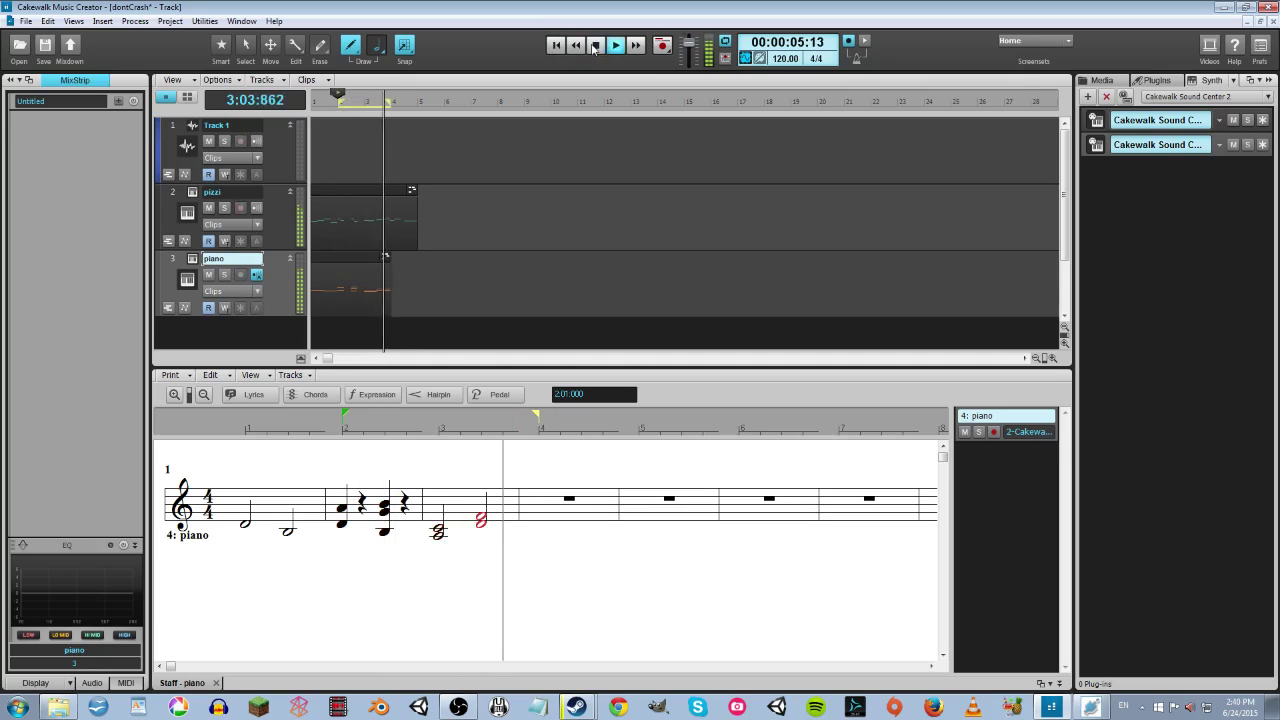
click(594, 46)
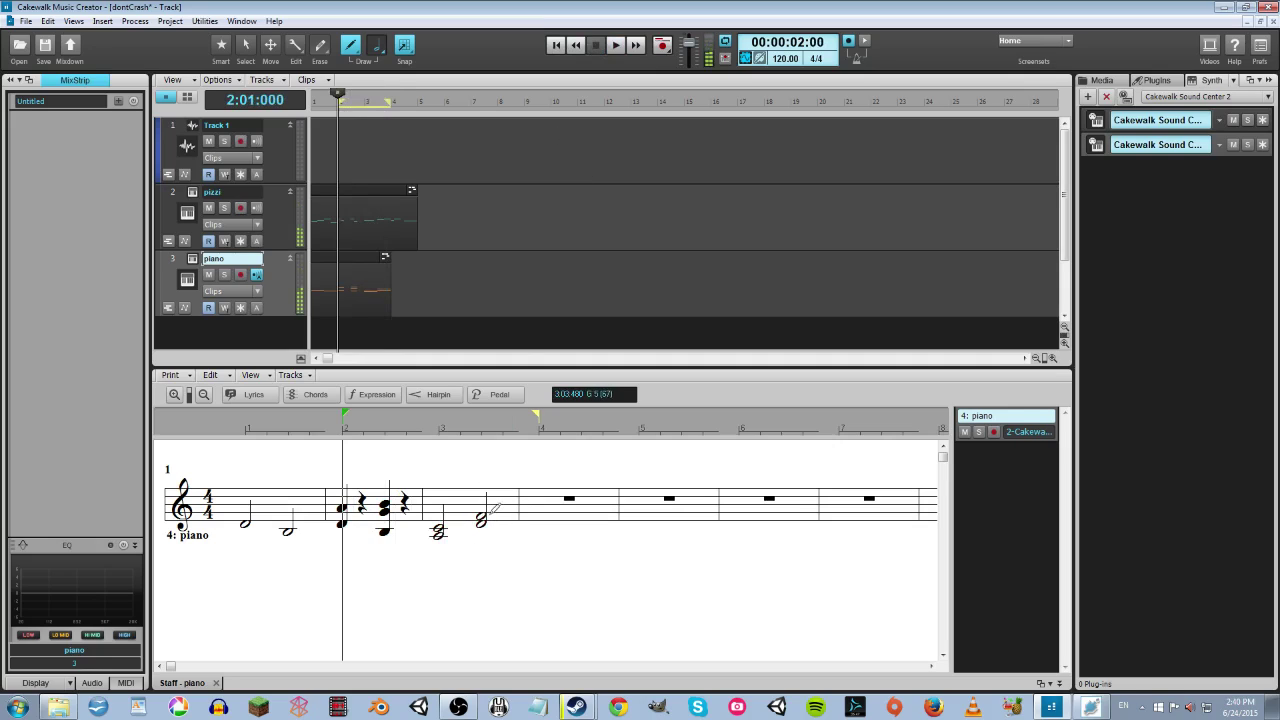
Step: Lower the F in the piano's beat-three chord of measure 3 to the B below the staff and play the song from the start
drag(481, 519, 481, 531)
click(556, 45)
click(616, 45)
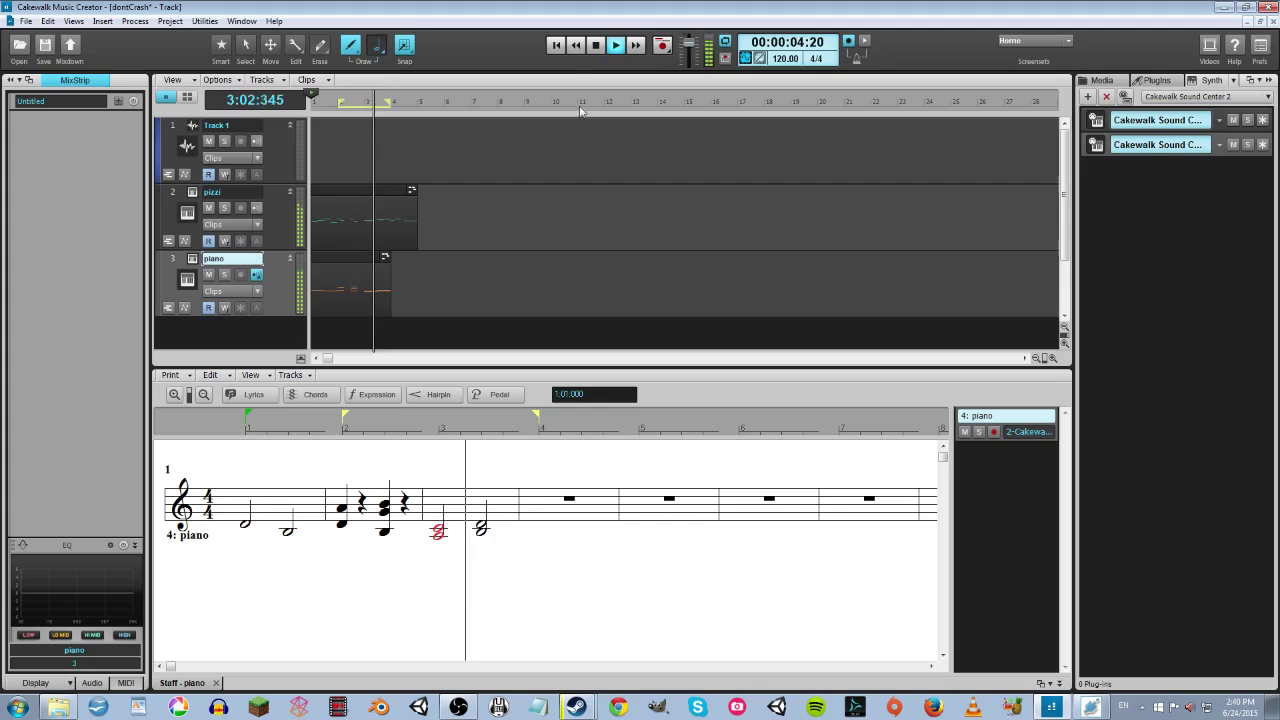
Step: Stop playback and erase the beat-three half-note chord in measure 3 of the piano part
key(space)
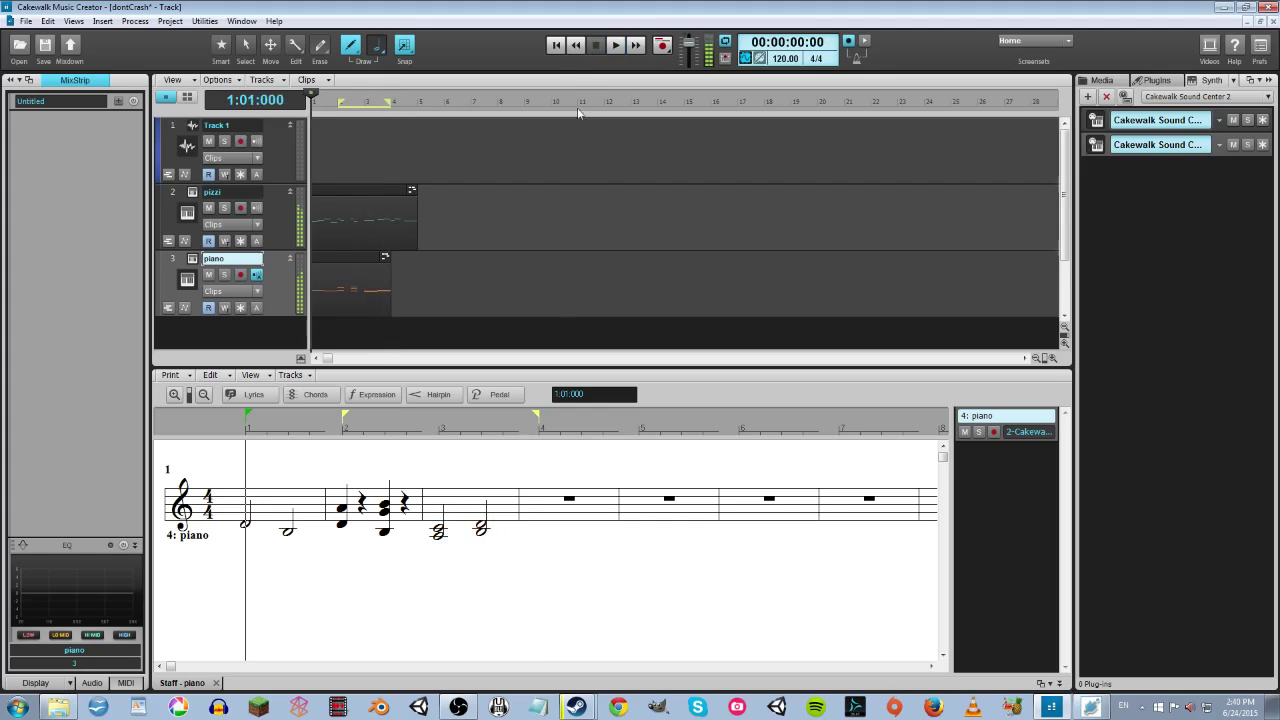
click(320, 45)
click(484, 525)
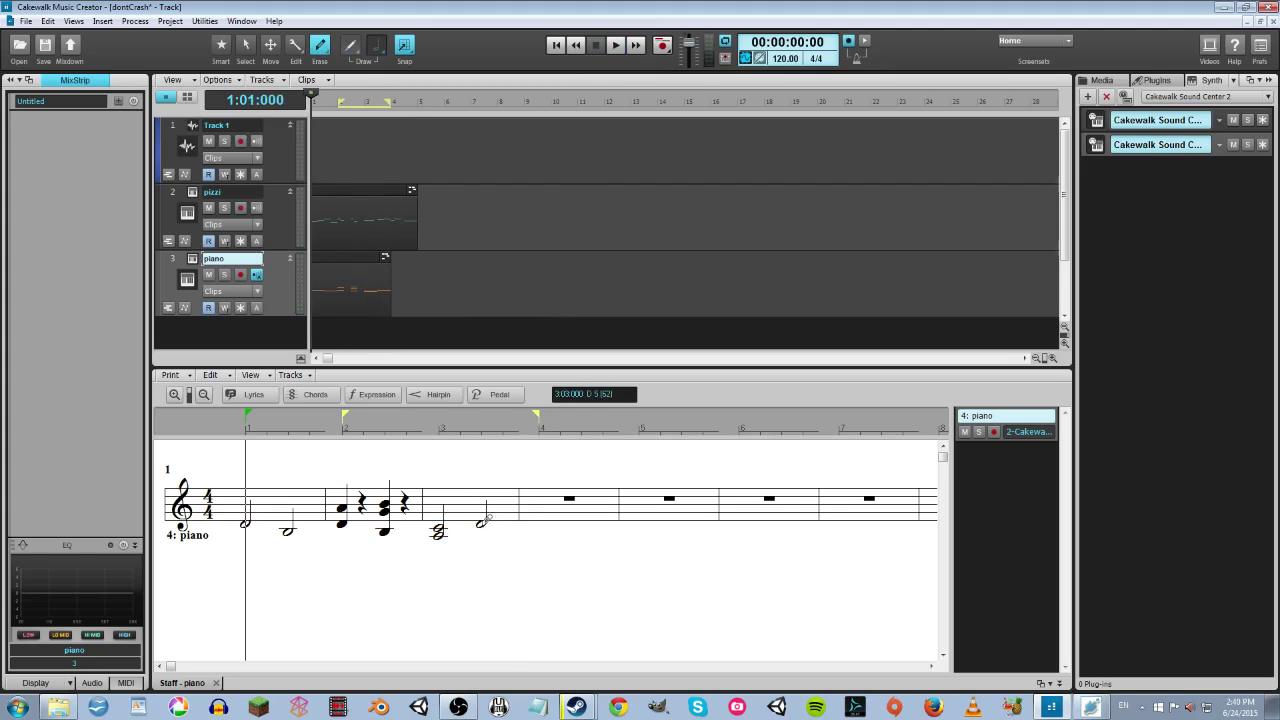
Step: Write four 1/8 piano notes from beat three of measure 3: low B, low B, D and D
click(381, 47)
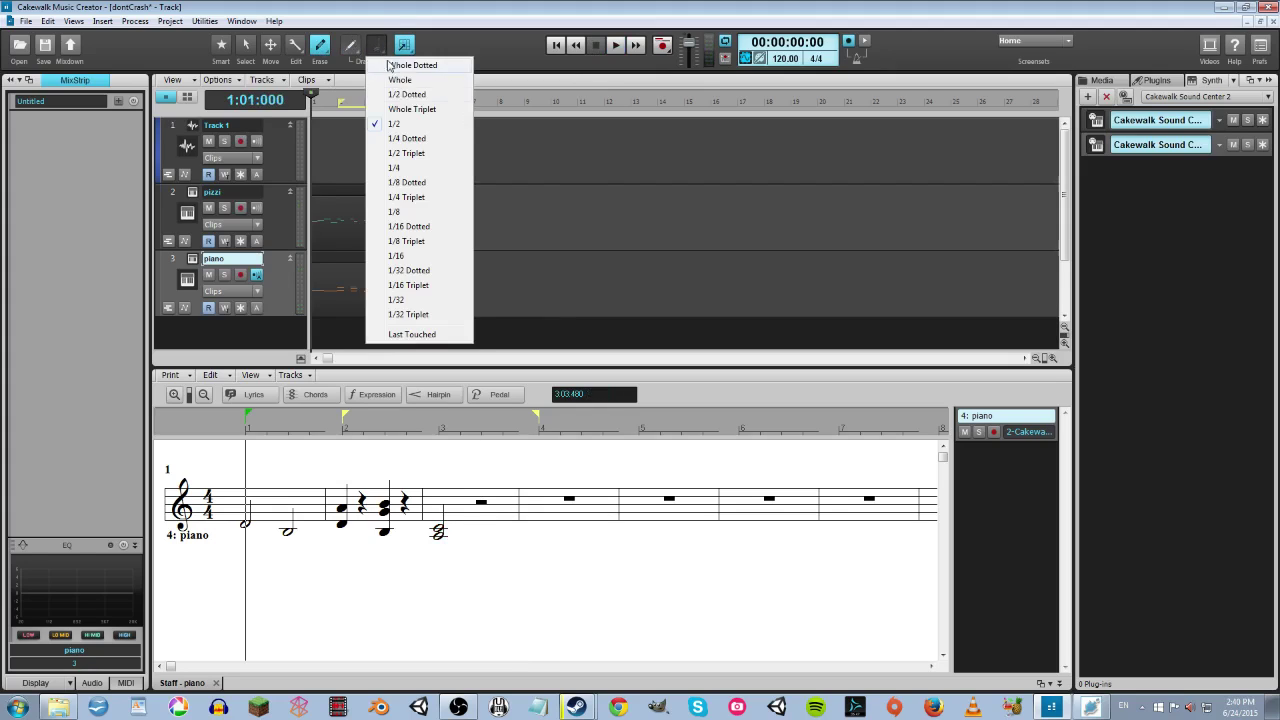
click(411, 214)
click(350, 47)
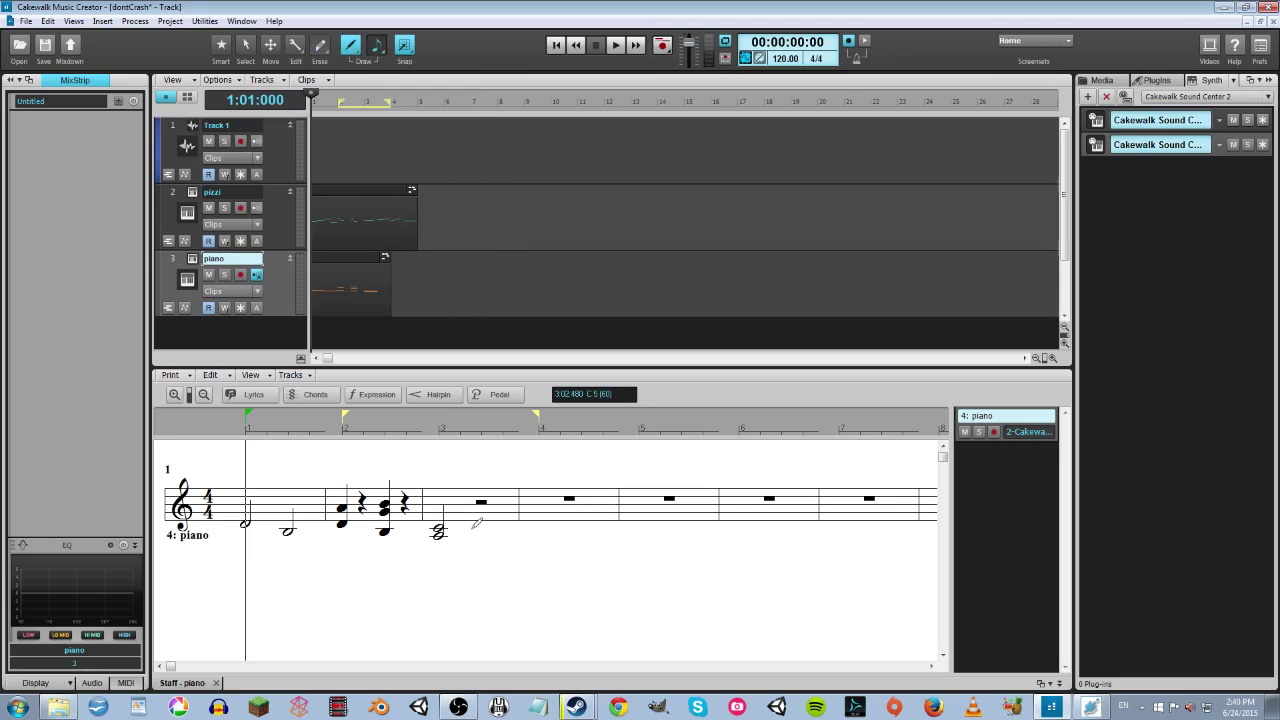
click(479, 527)
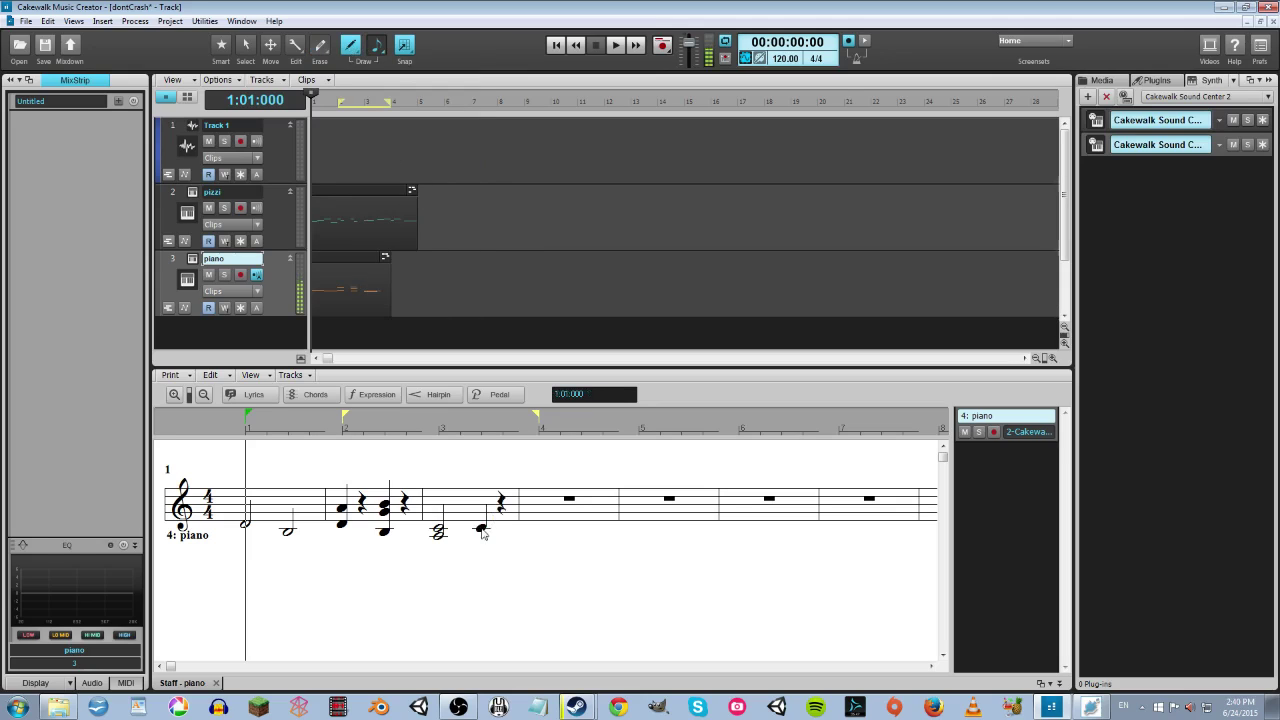
click(481, 529)
click(495, 527)
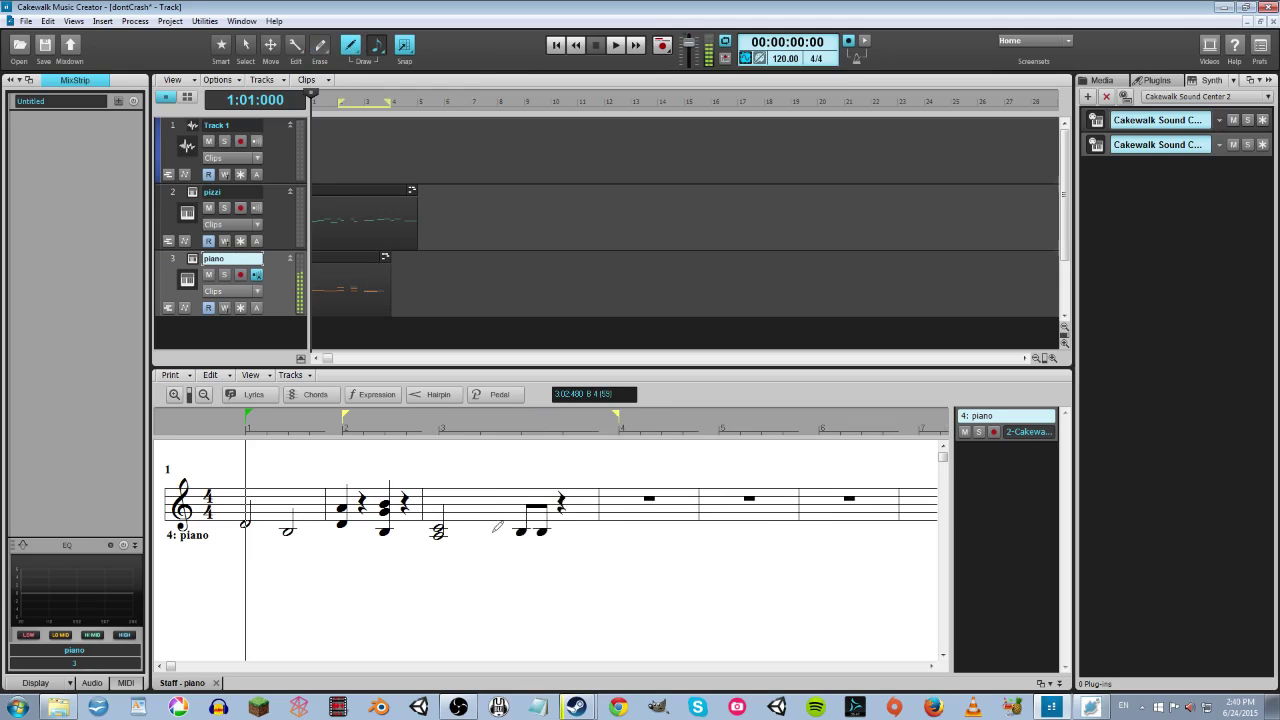
click(563, 520)
click(563, 522)
click(585, 520)
Step: Play measures 2 and 3, extend the loop end to the start of measure 5 and play through measure 4
click(615, 47)
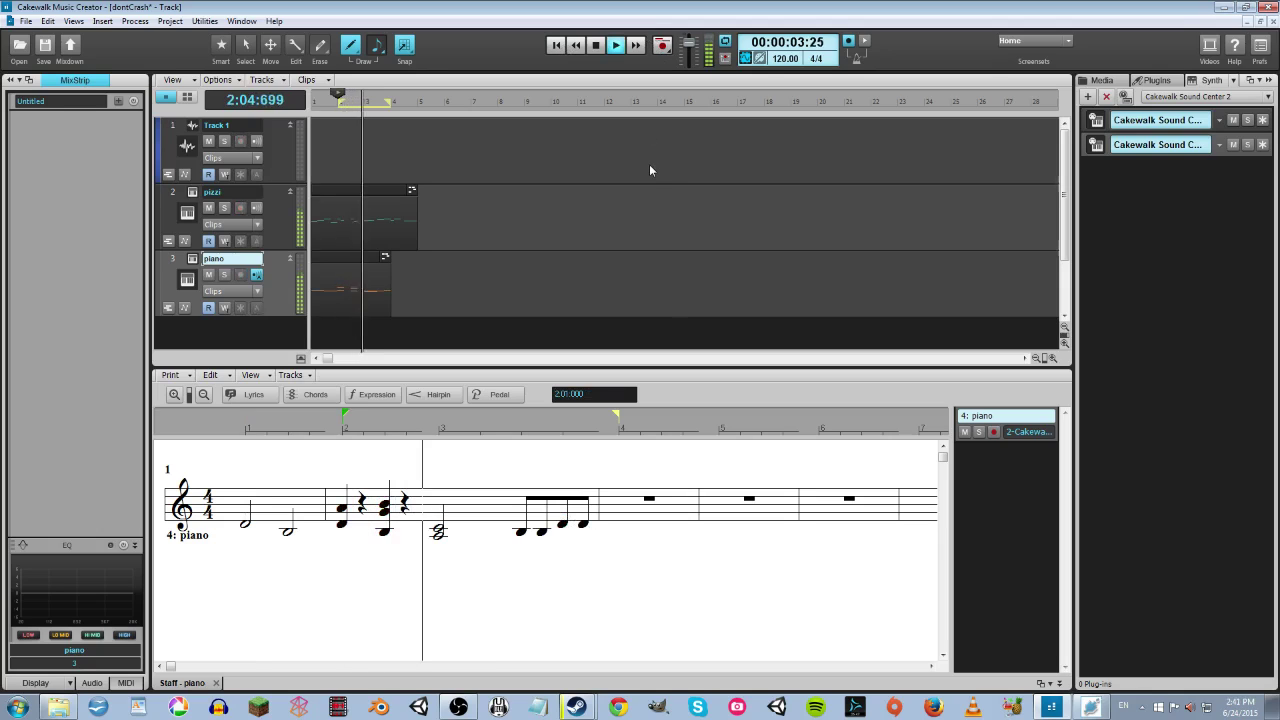
click(615, 44)
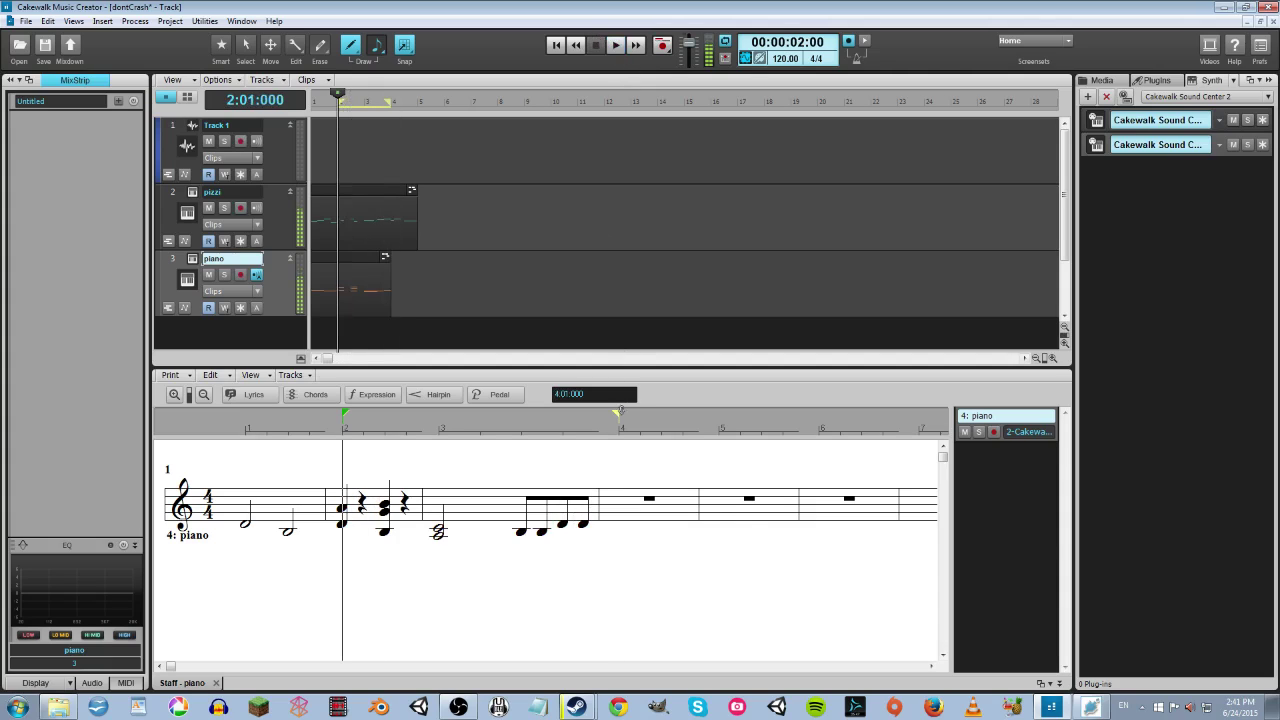
drag(685, 418, 746, 408)
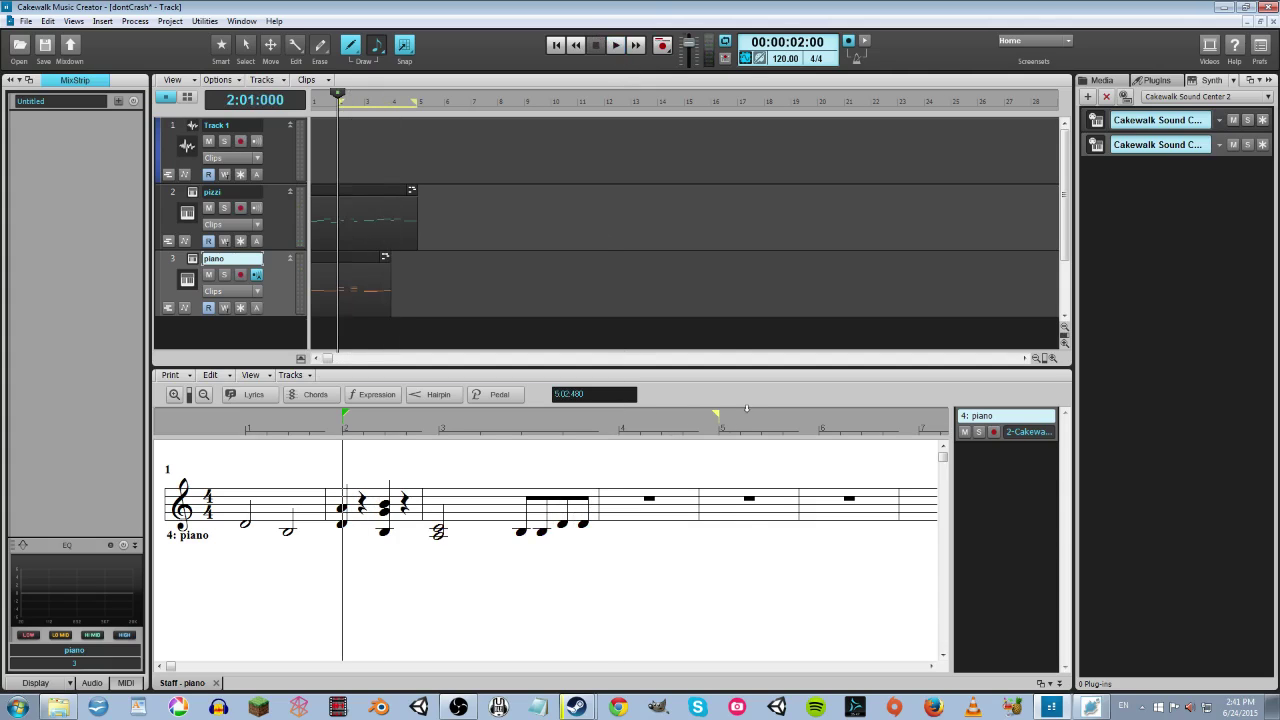
click(615, 44)
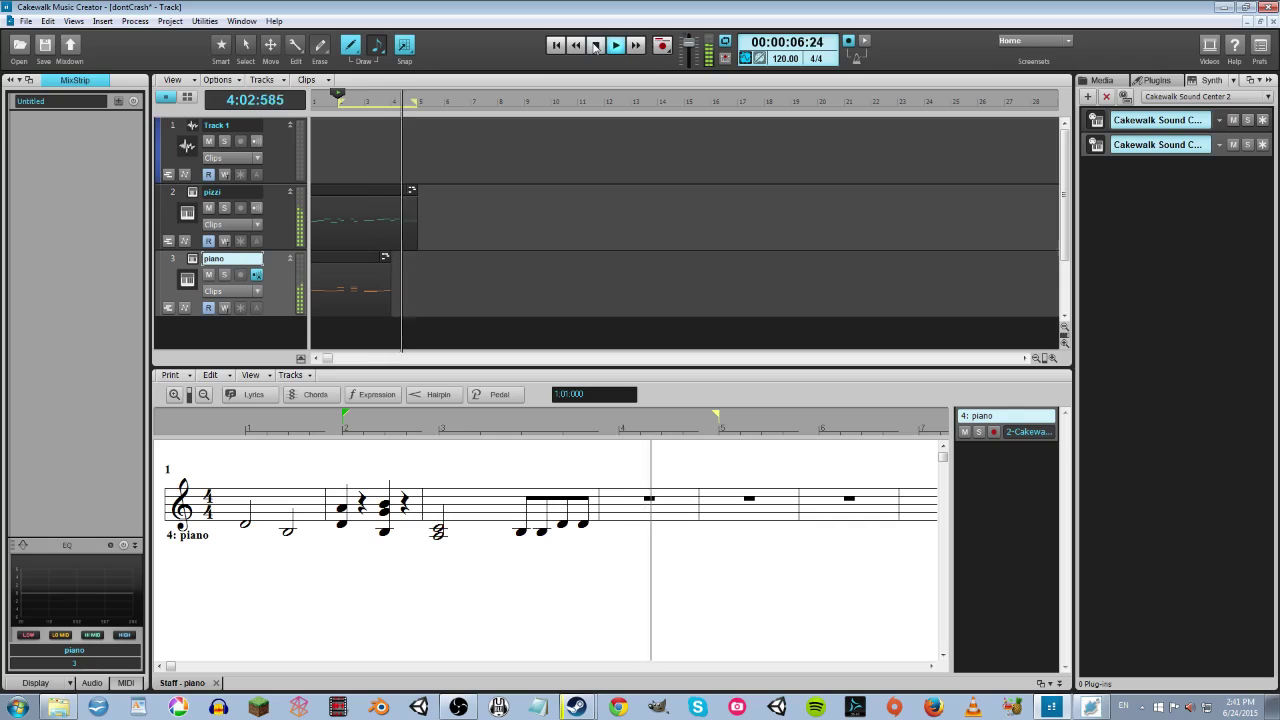
click(595, 46)
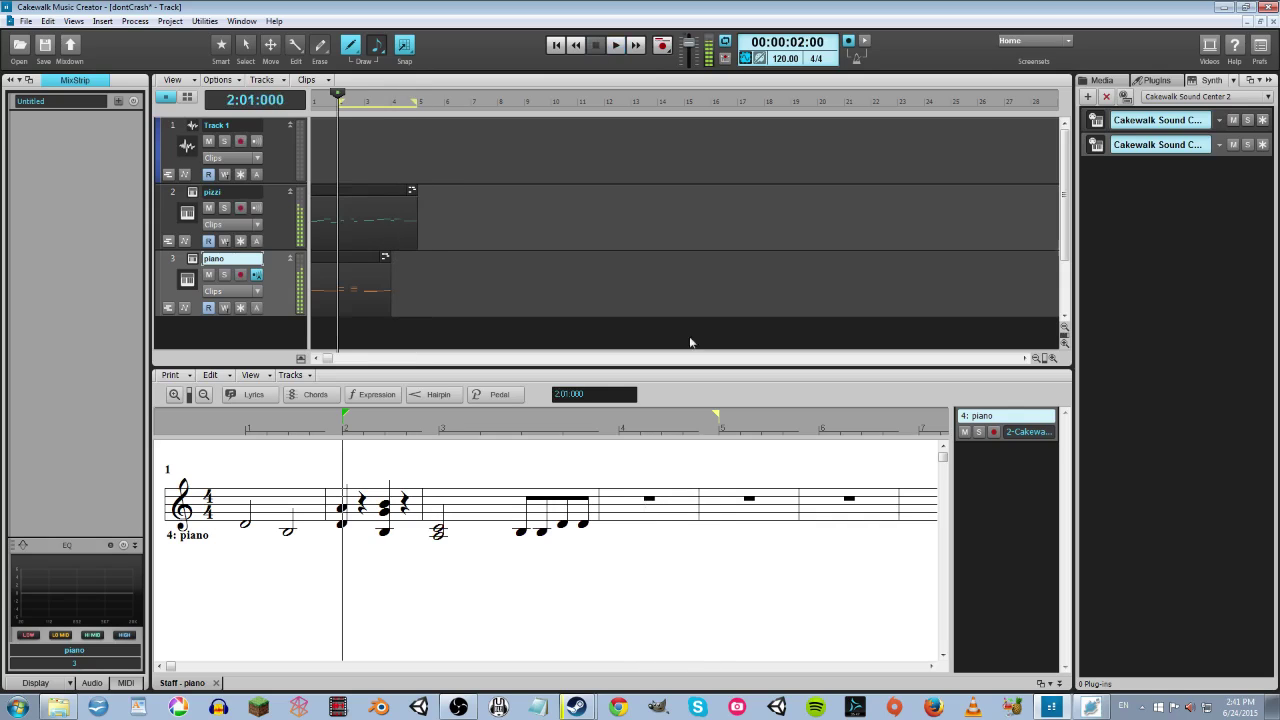
Step: Write 1/8 piano notes in measure 4: B on beat one, A on beat two and G on the second half of beat three
click(616, 503)
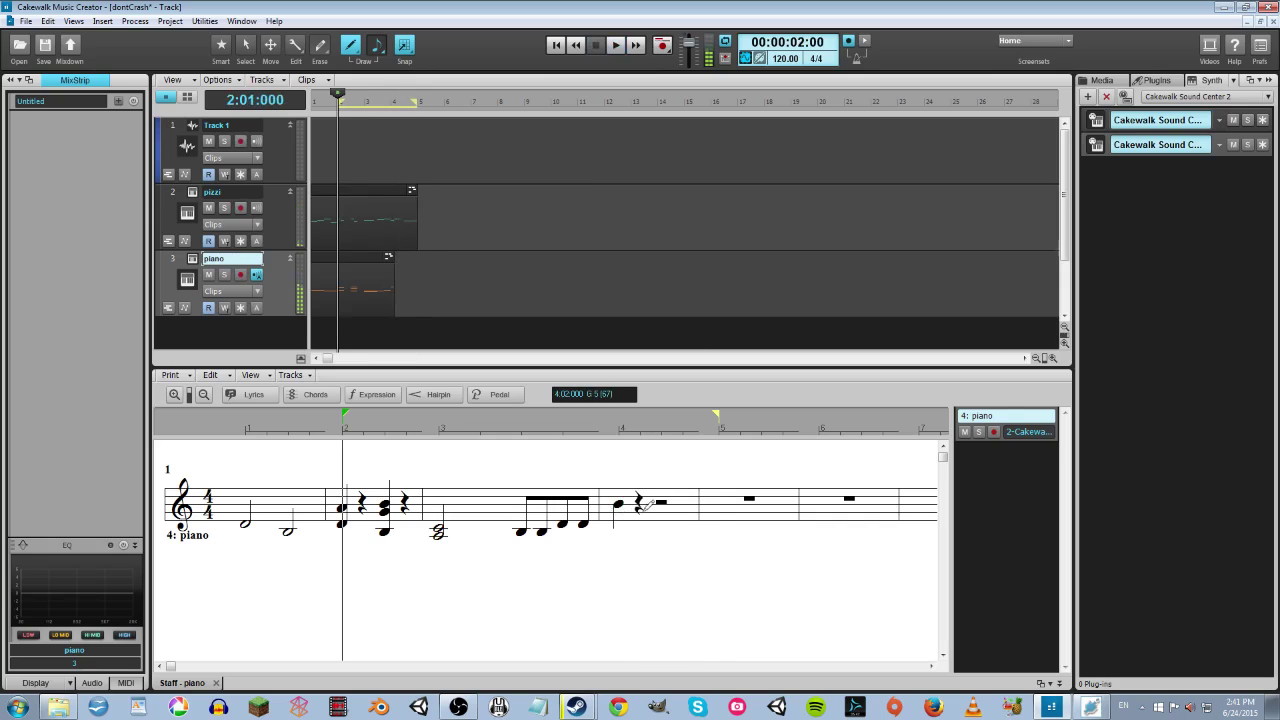
click(641, 503)
drag(641, 503, 688, 510)
click(667, 512)
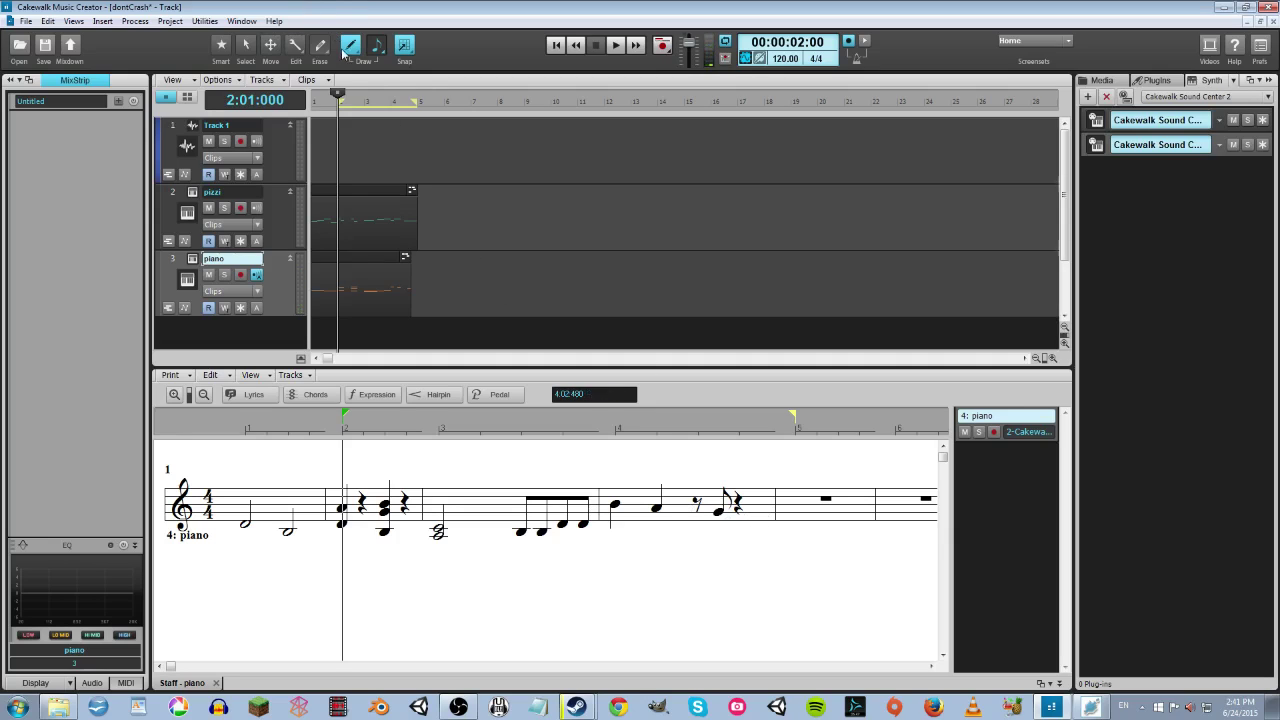
Step: Add a 1/4 D on beat four of measure 4 in the piano part and play the loop from measure 2
click(378, 52)
click(430, 161)
click(738, 525)
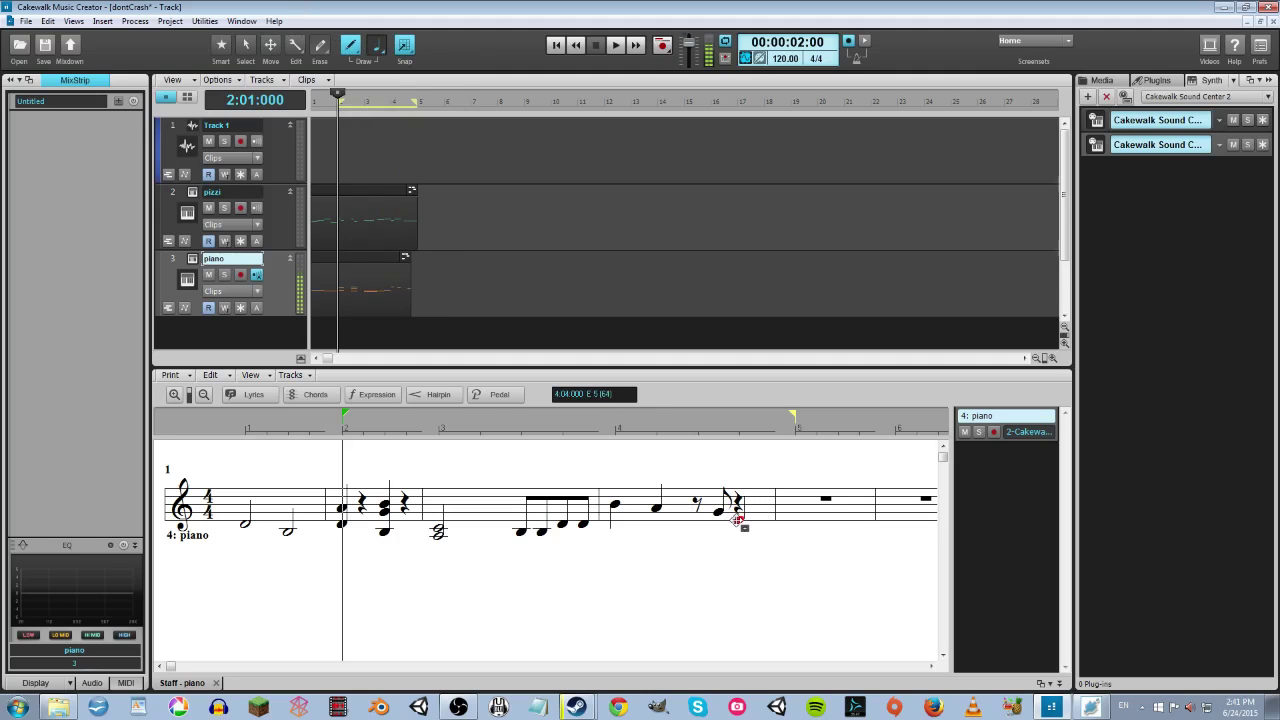
click(616, 46)
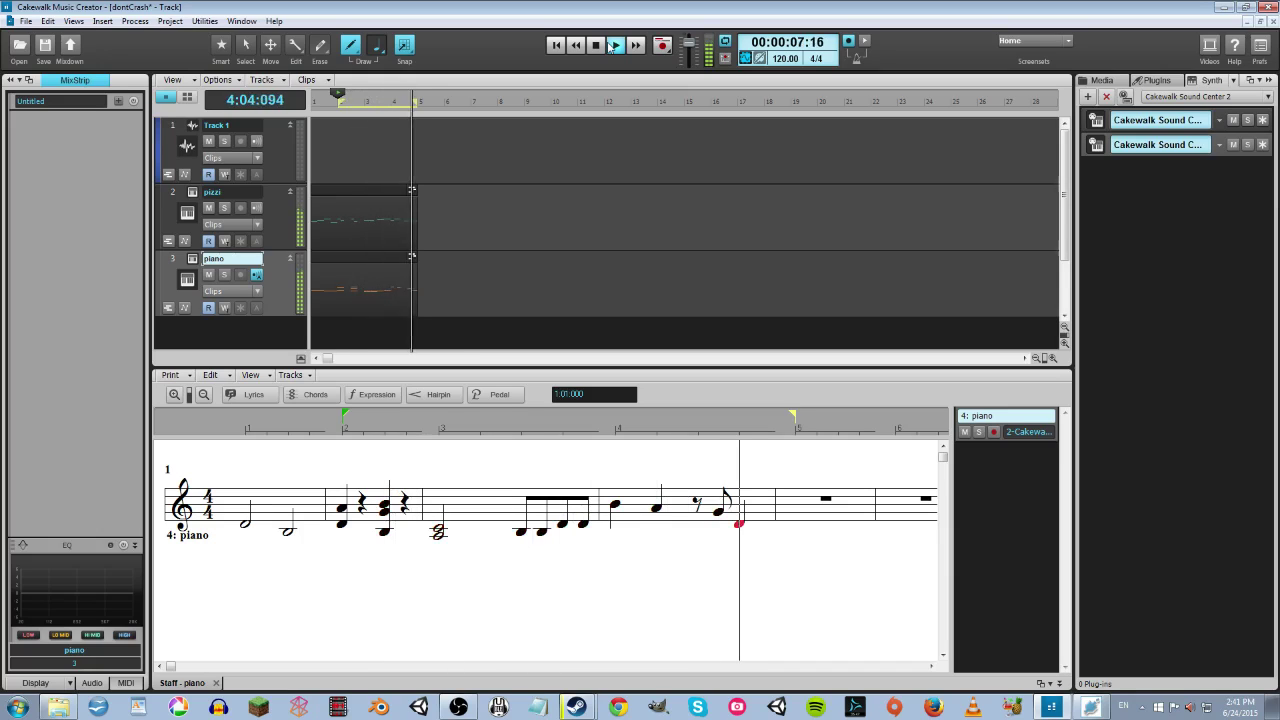
click(612, 46)
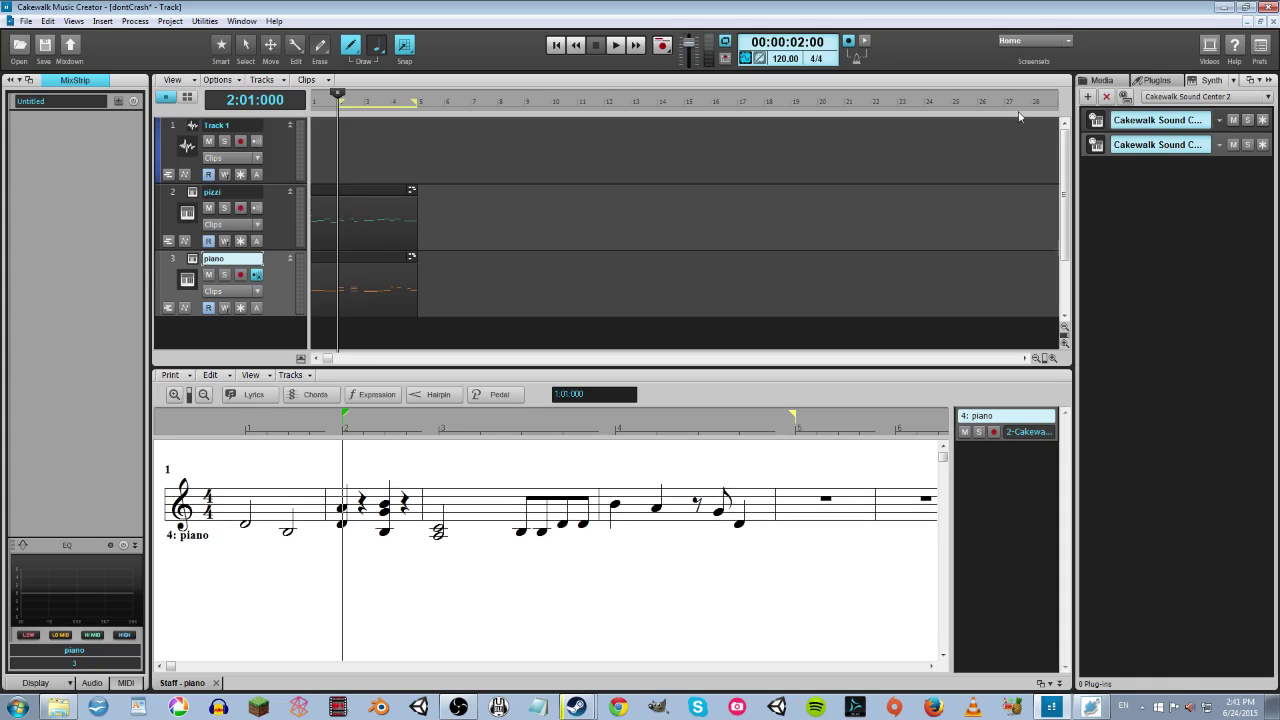
Step: Insert another Cakewalk Sound Center synth with a simple instrument track and name the track drum
click(1090, 97)
mouse_move(1115, 114)
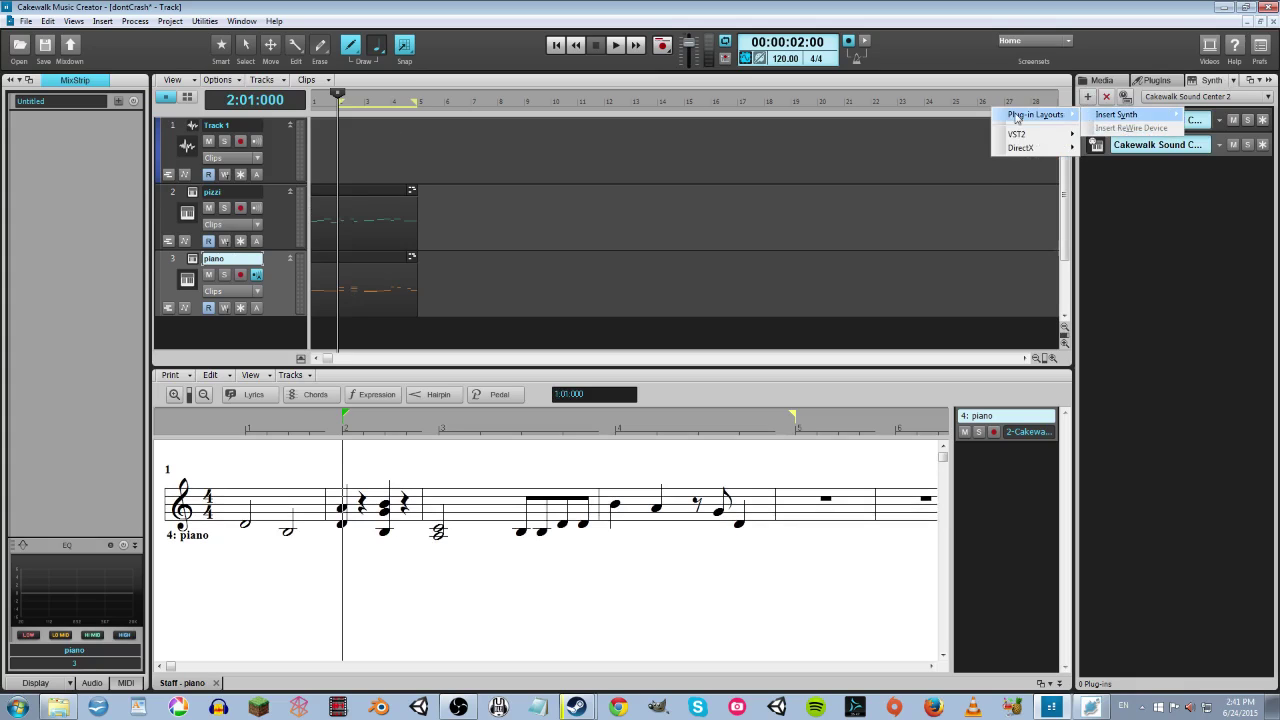
mouse_move(1020, 133)
click(925, 133)
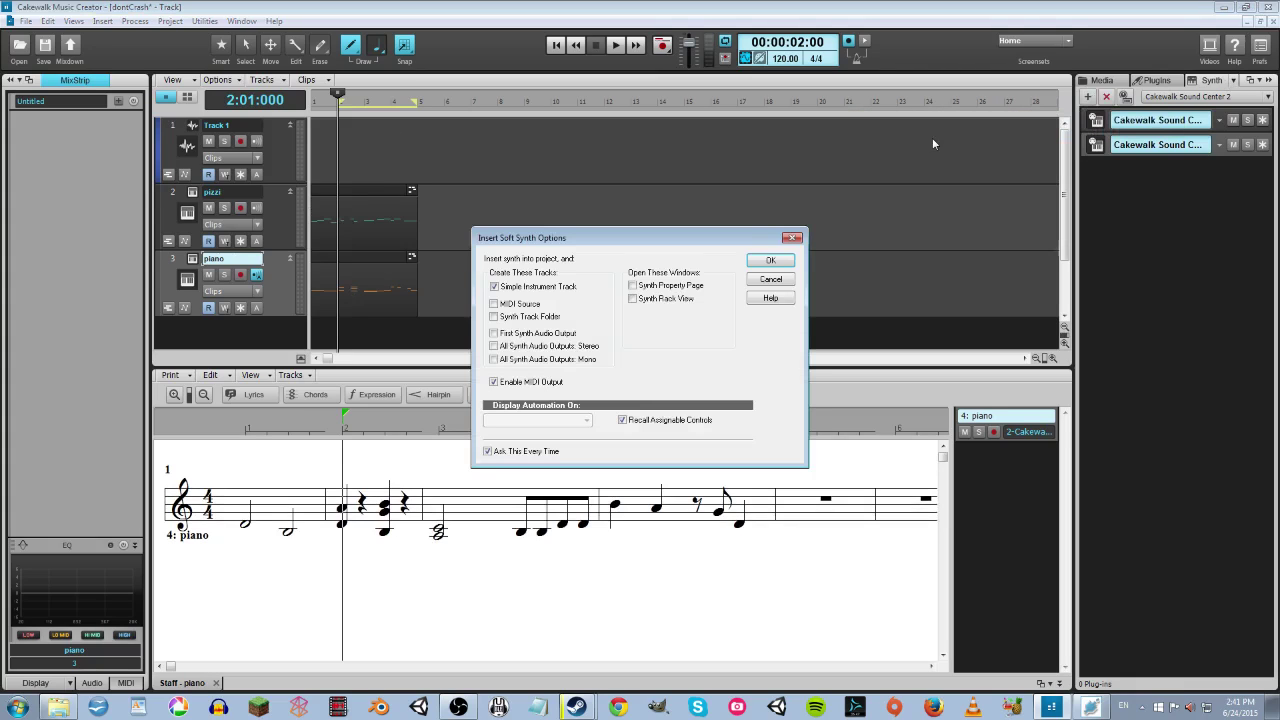
click(767, 263)
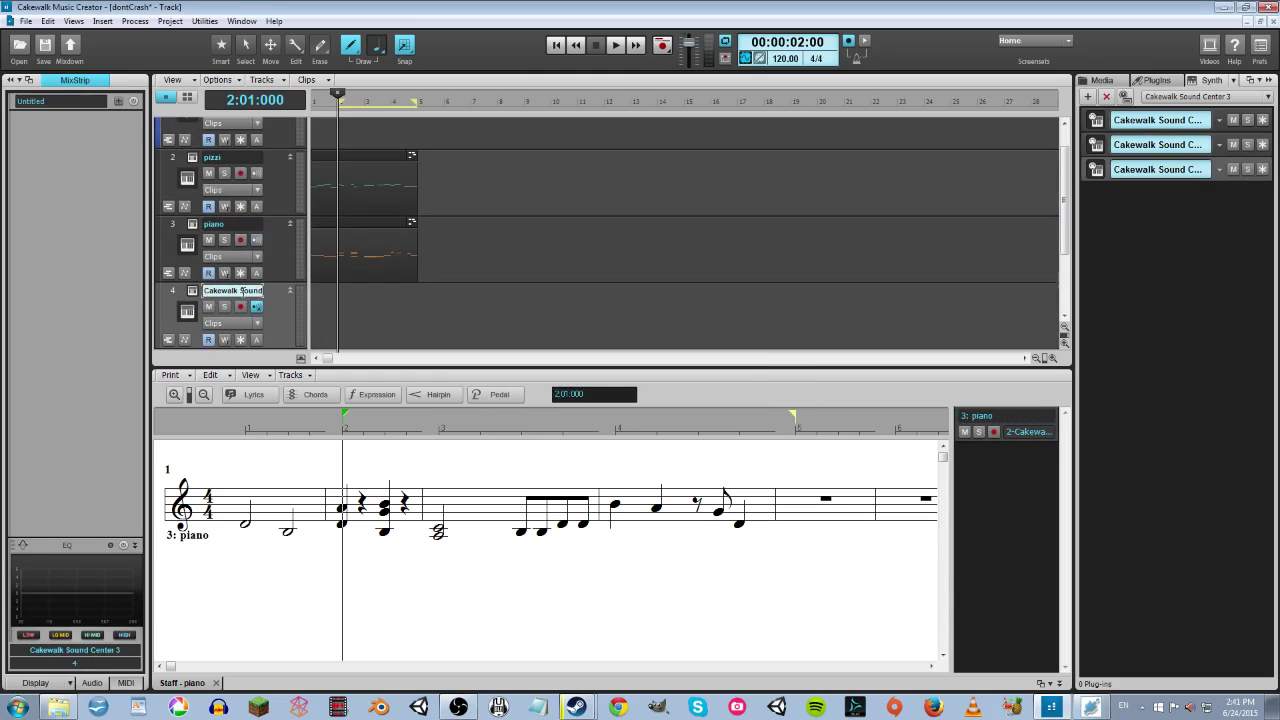
double_click(244, 290)
text(drum)
key(Return)
Step: Return the playhead to the start of the song and extend the loop start back to measure 1
right_click(280, 316)
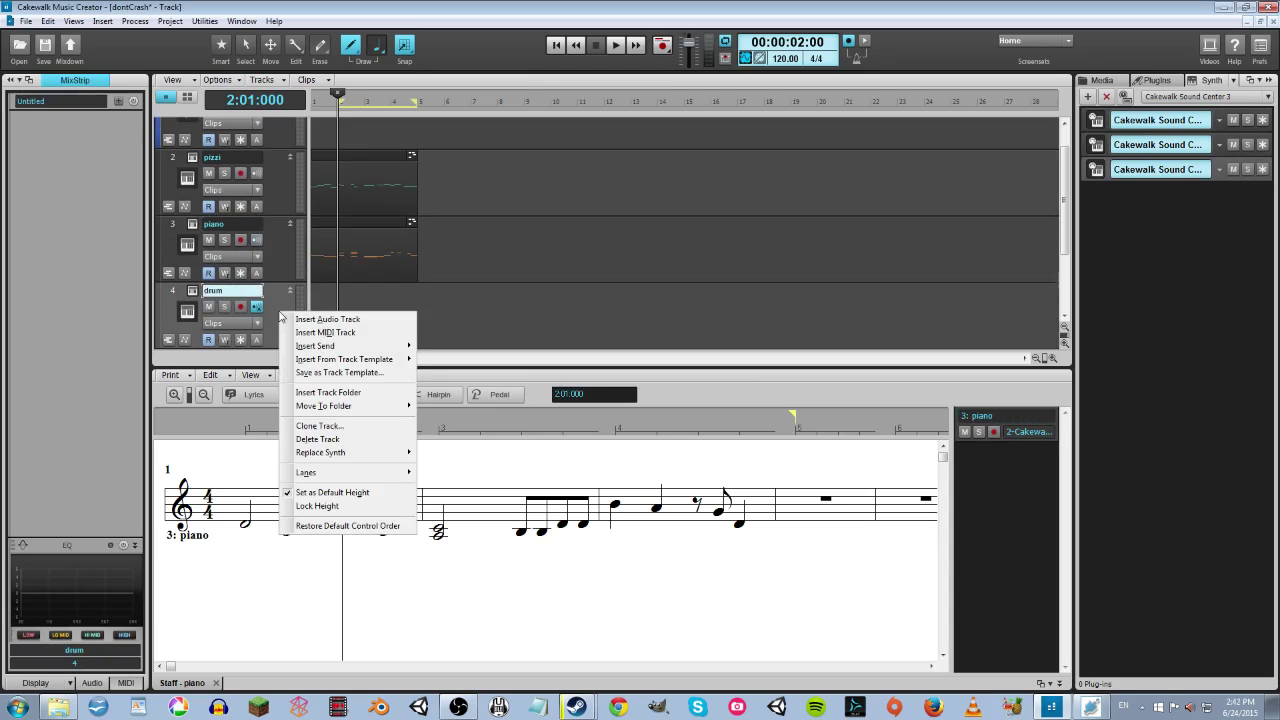
click(381, 297)
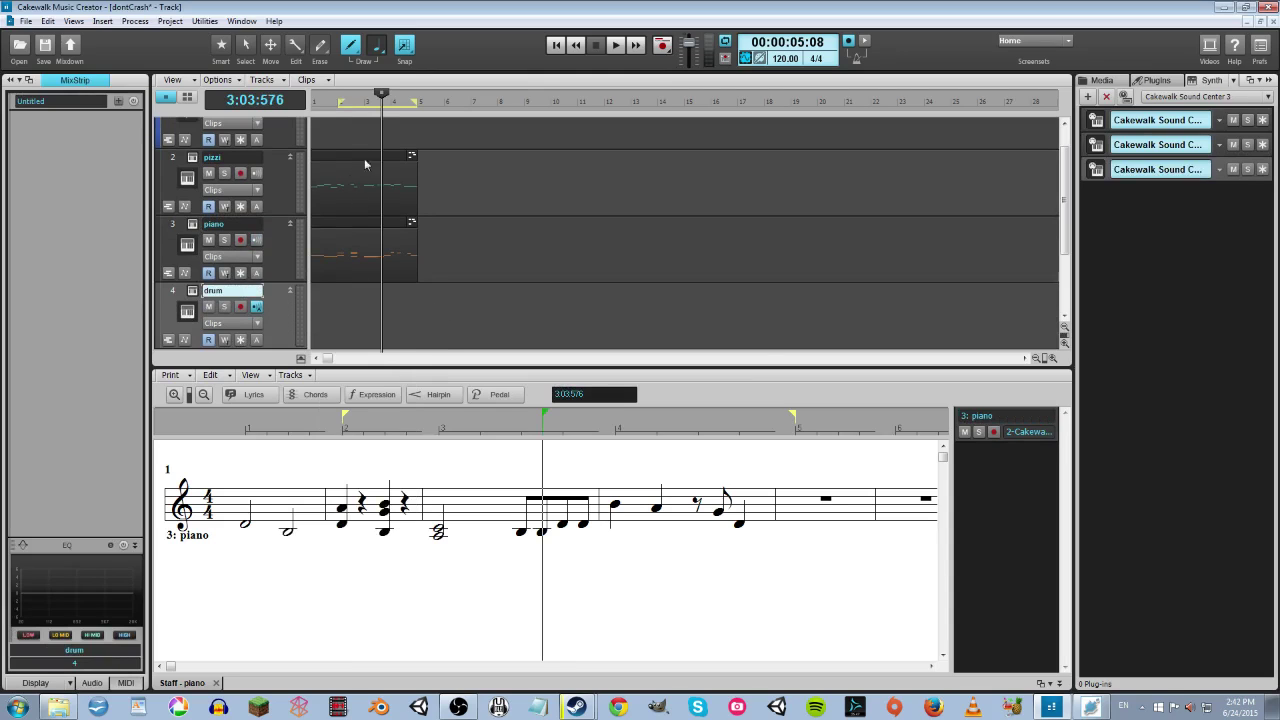
drag(384, 93, 300, 101)
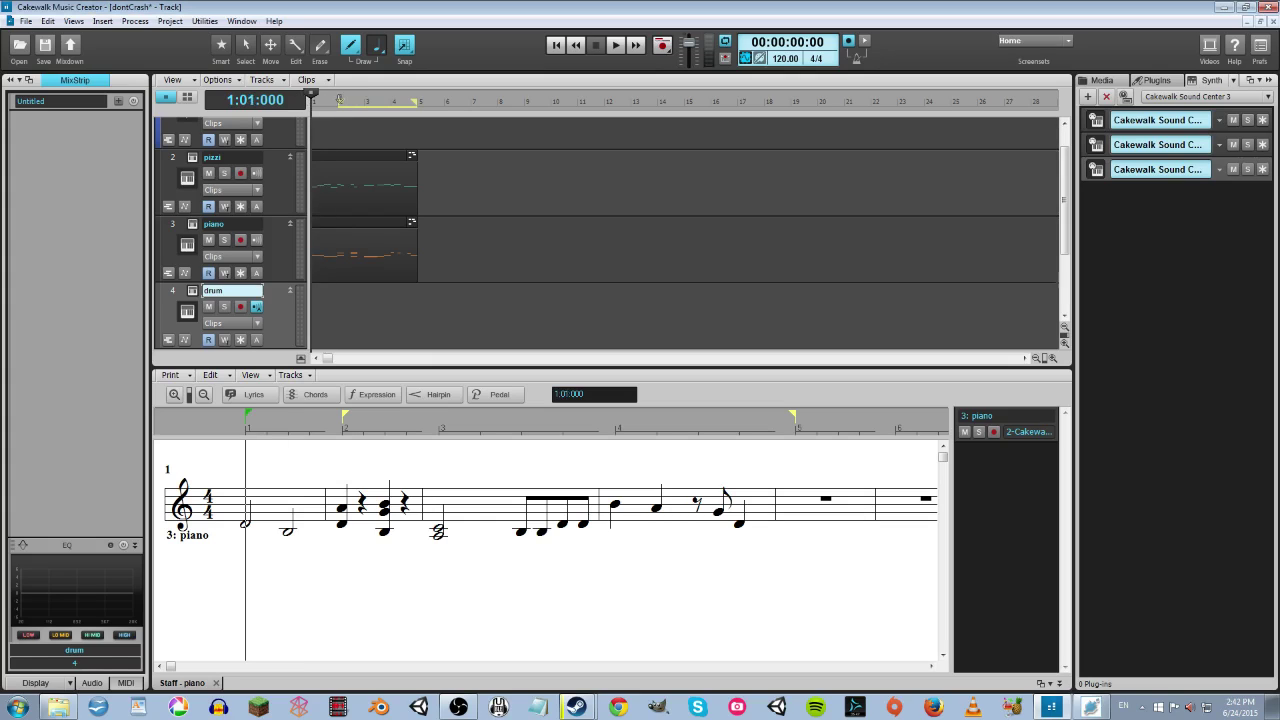
click(315, 97)
Step: Open the step sequencer for the drum track at the start of the song
right_click(331, 324)
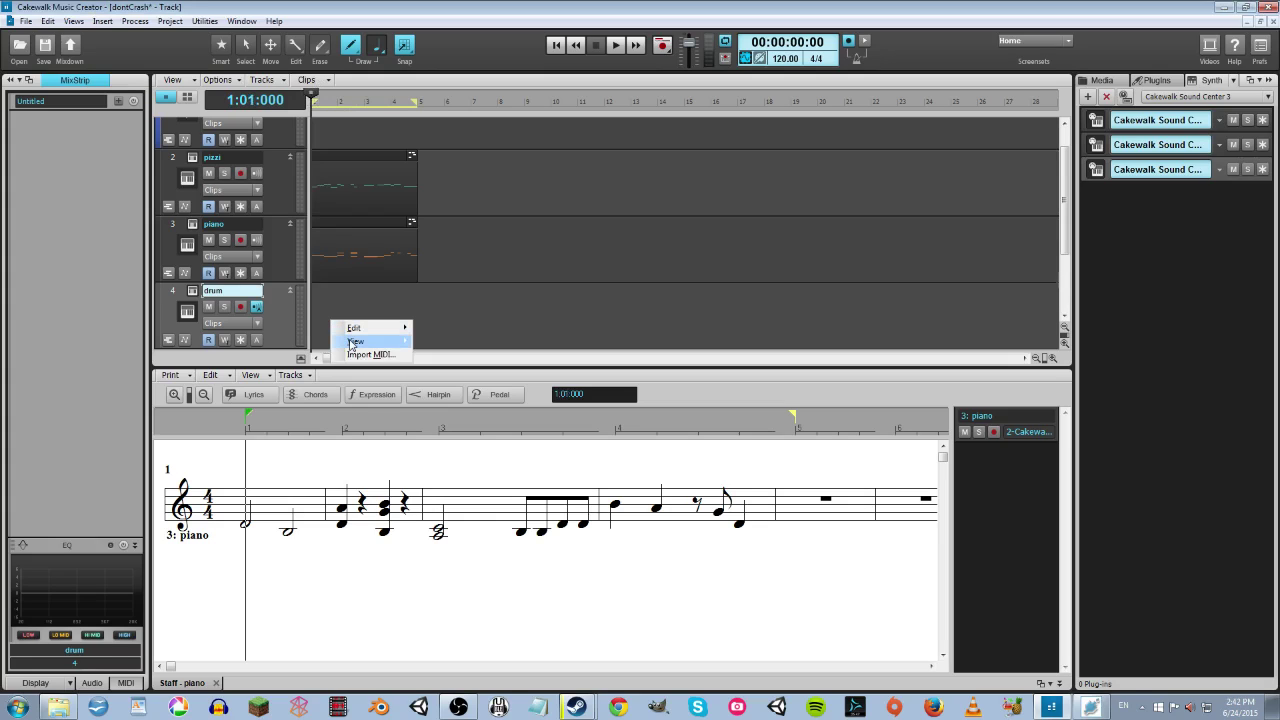
mouse_move(358, 341)
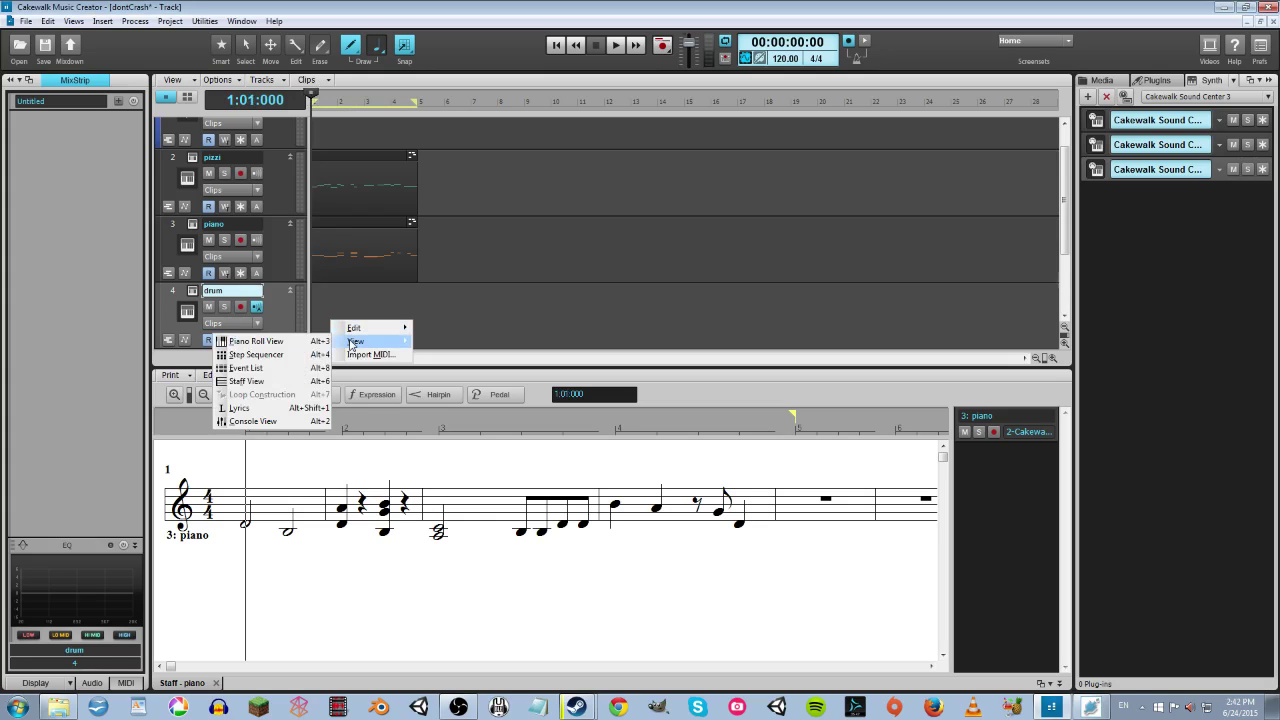
click(252, 355)
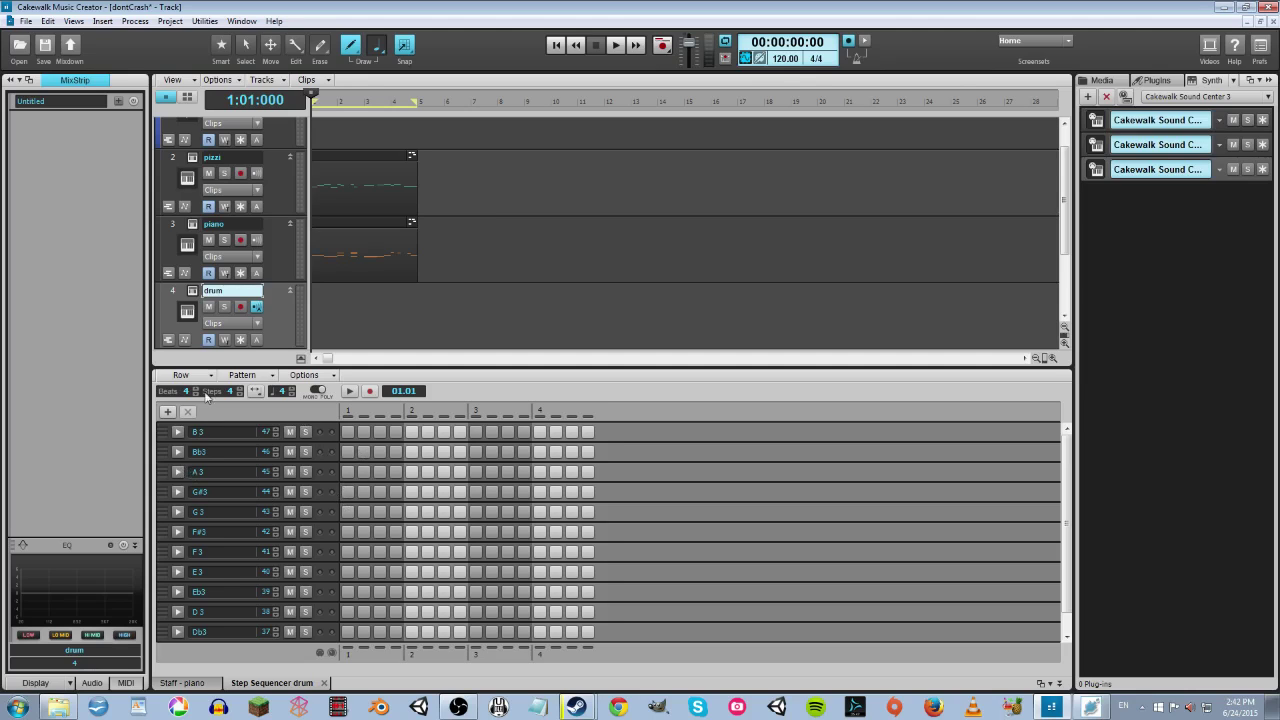
Step: Load the Dry Kit 16 program from the Drums type into the drum track's Sound Center
click(194, 295)
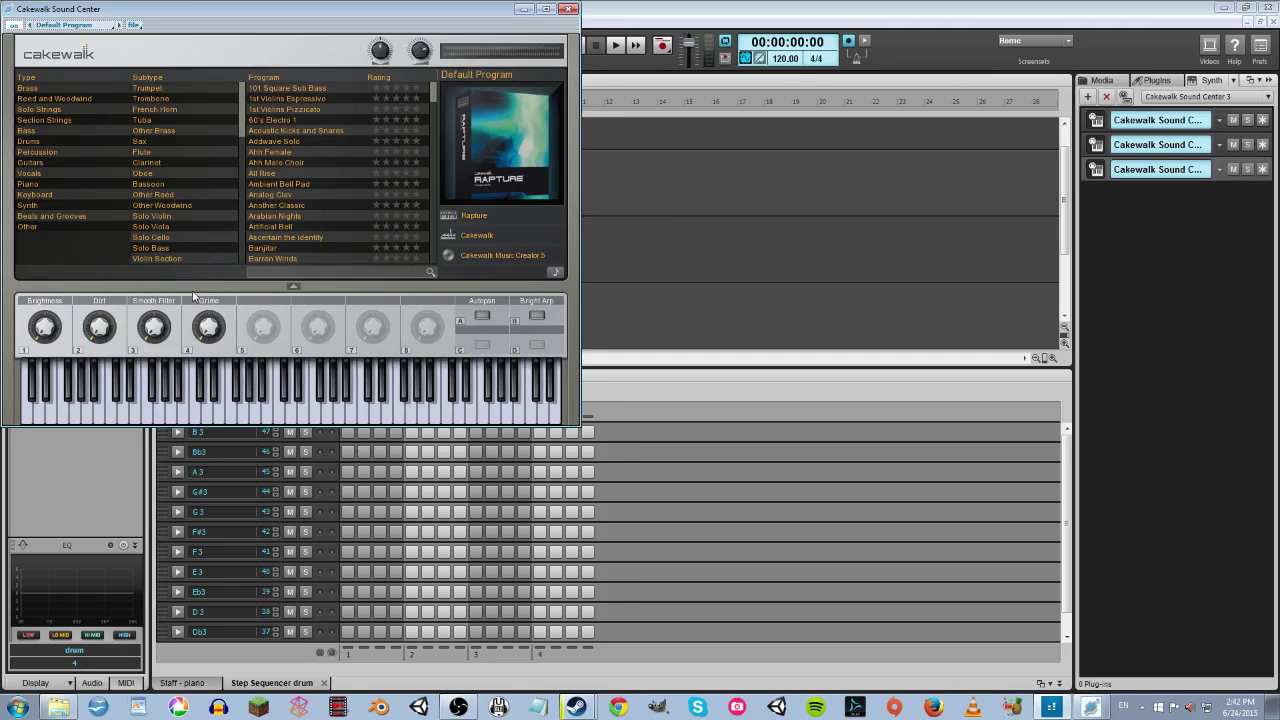
click(28, 142)
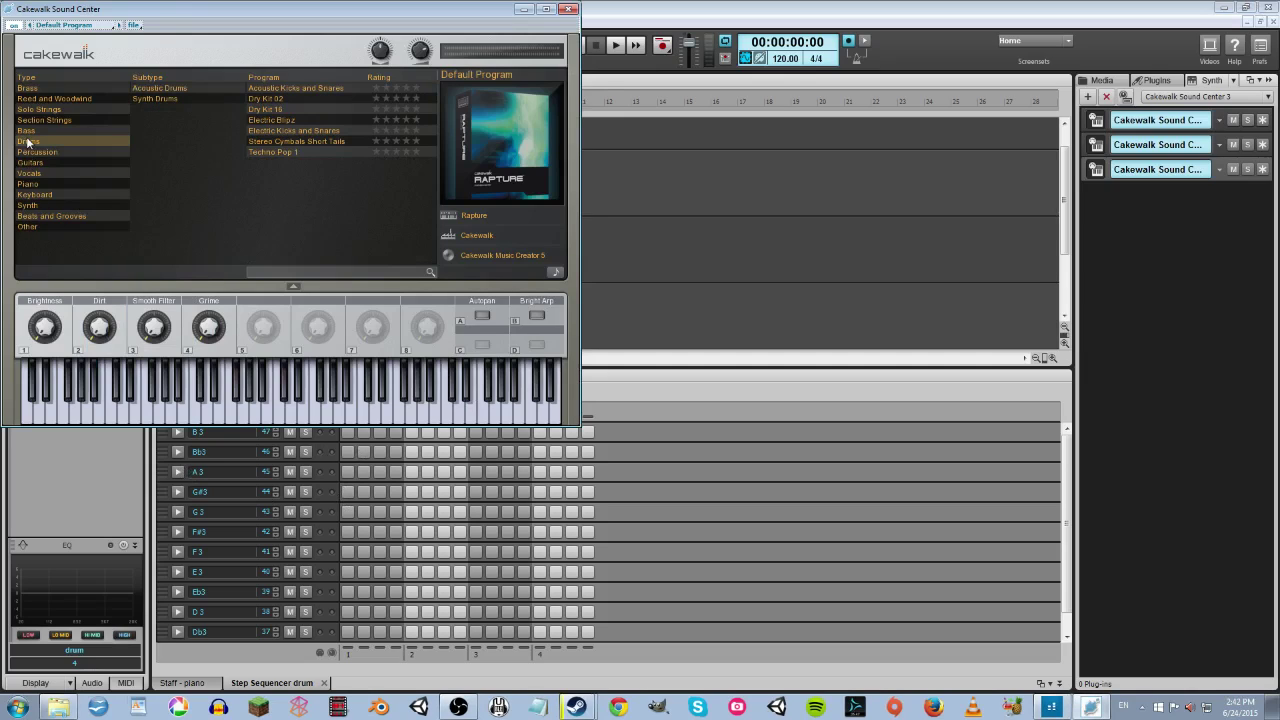
click(266, 110)
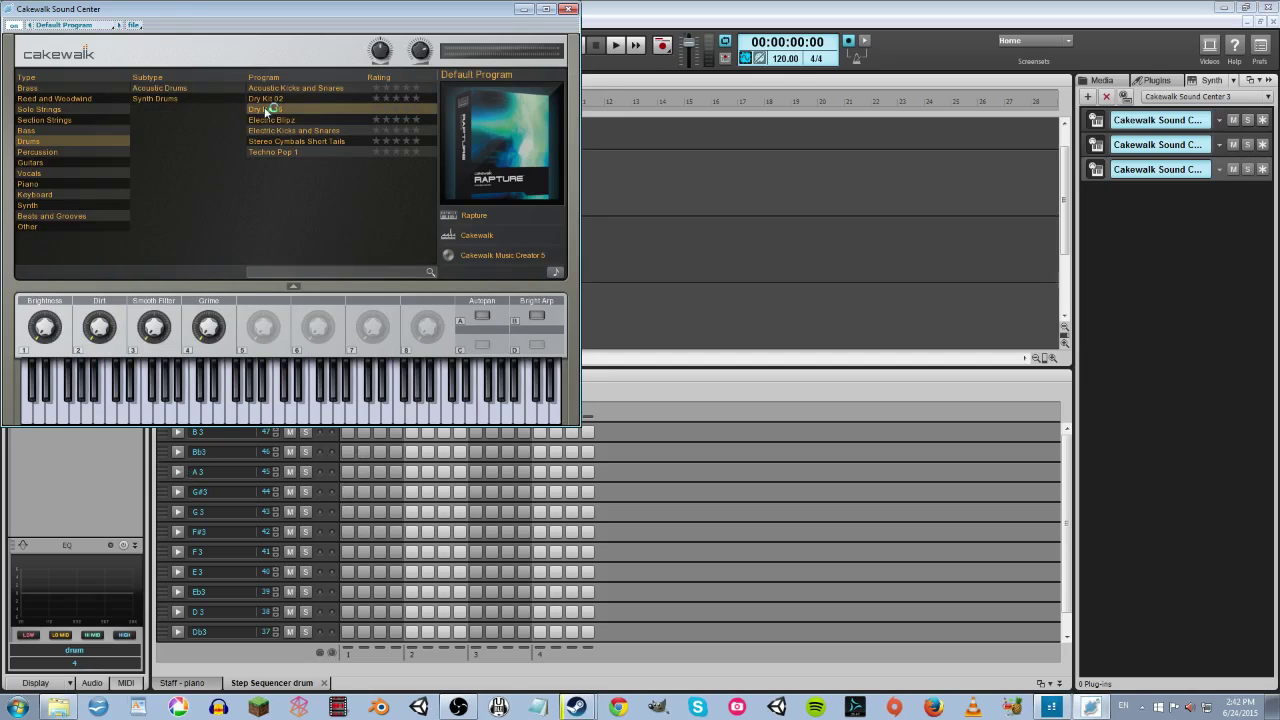
Step: Audition the drum sounds on the synth keyboard, mainly the low keys, and put the synth window away
click(290, 412)
click(244, 412)
click(236, 416)
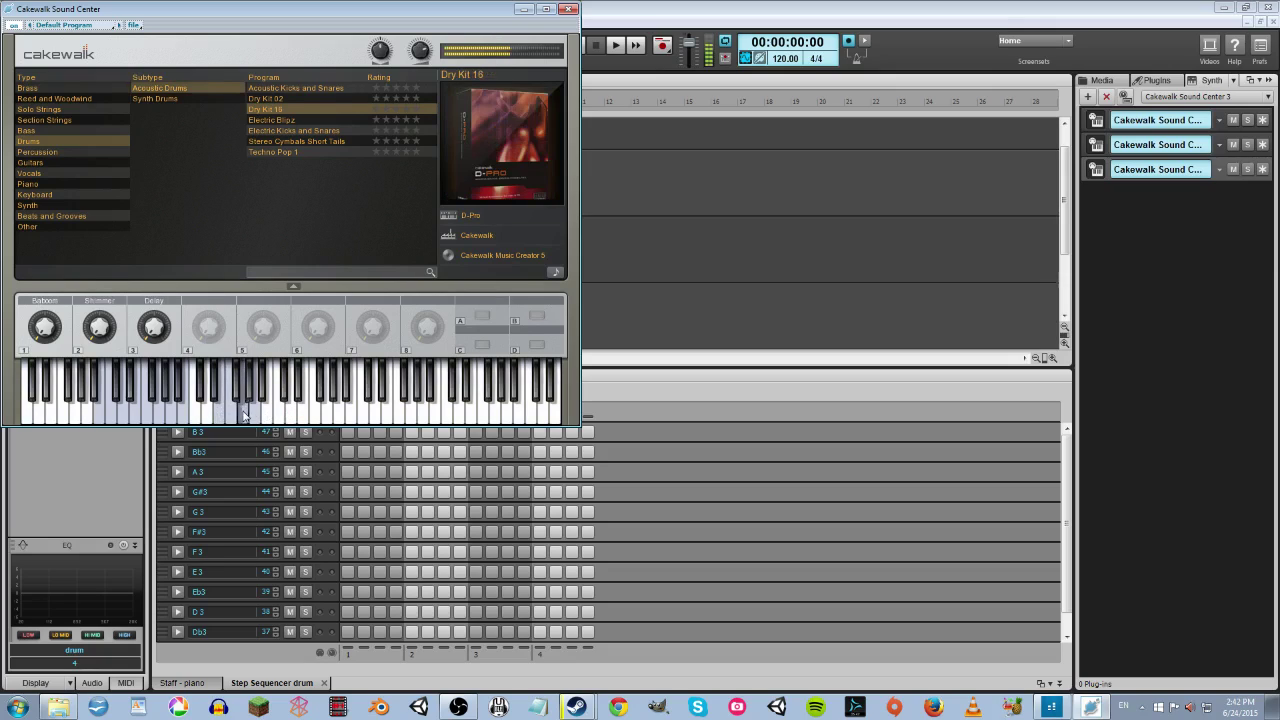
click(148, 410)
click(108, 408)
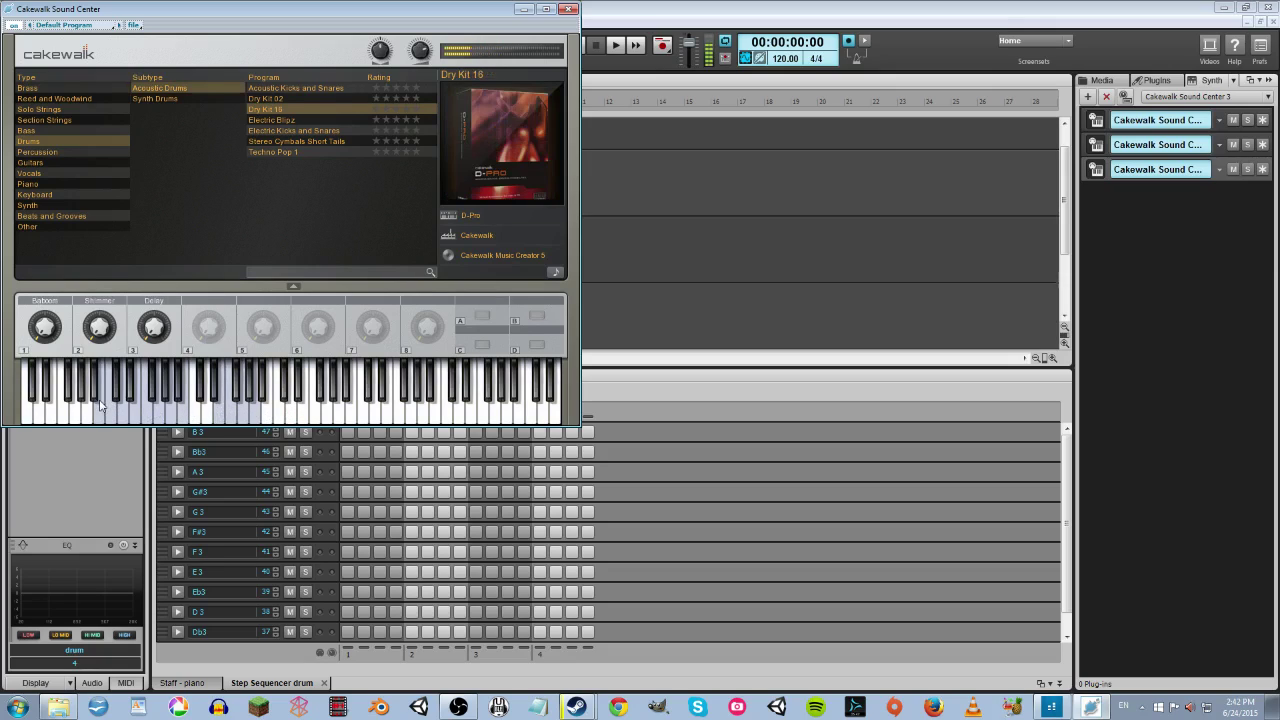
click(120, 408)
click(124, 405)
click(123, 409)
click(122, 412)
click(121, 415)
click(121, 415)
click(111, 415)
click(120, 415)
click(522, 10)
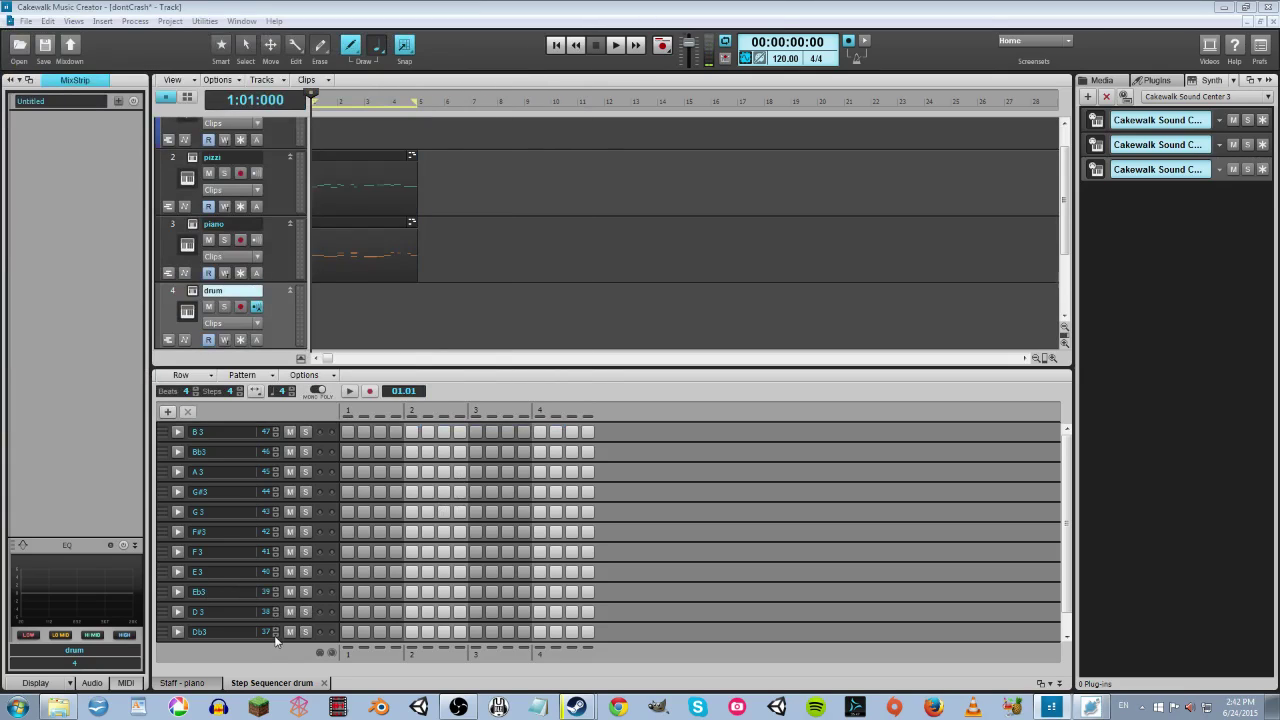
Step: Try hits on the first step of the Db3, D3 and Eb3 rows in the drum pattern and clear them
click(345, 631)
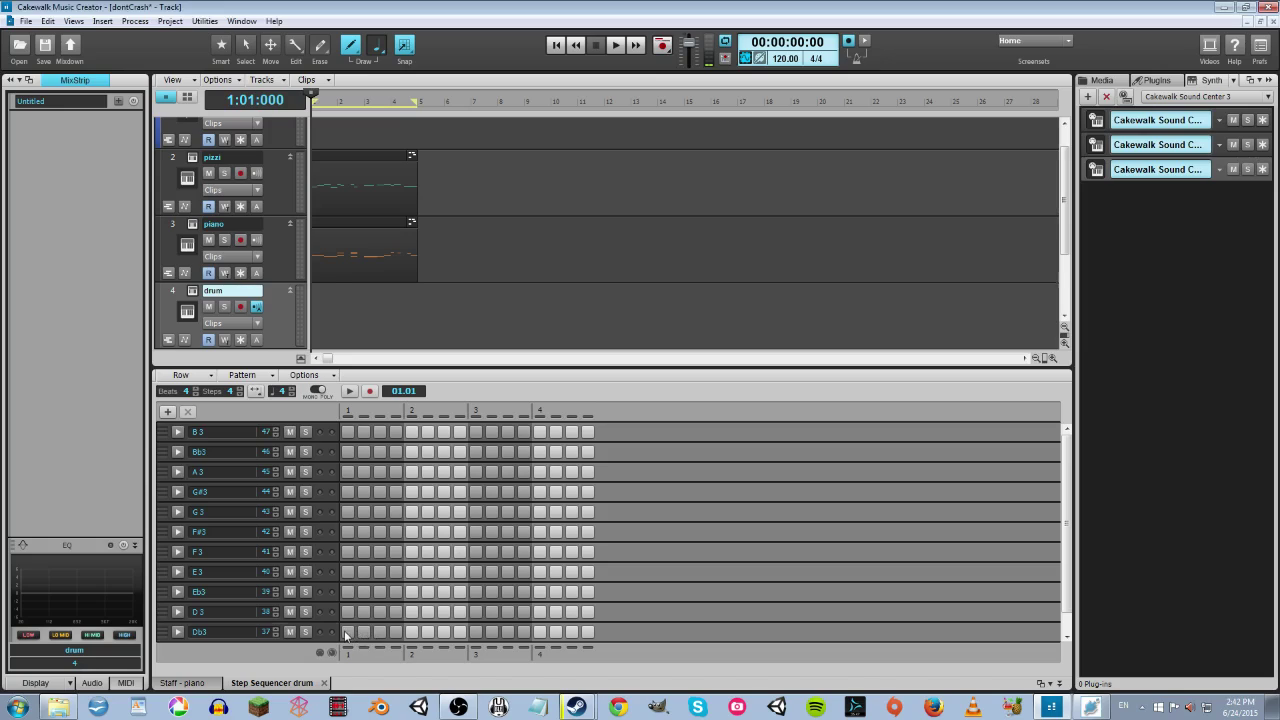
click(345, 612)
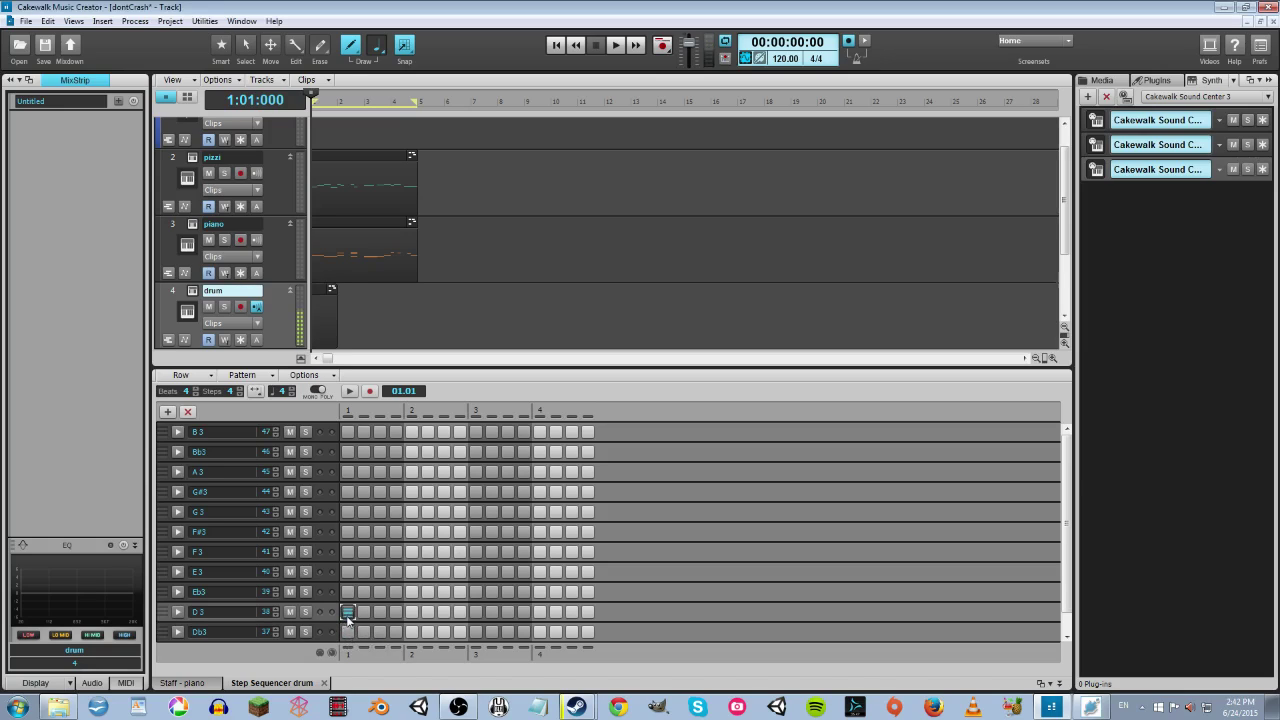
click(347, 591)
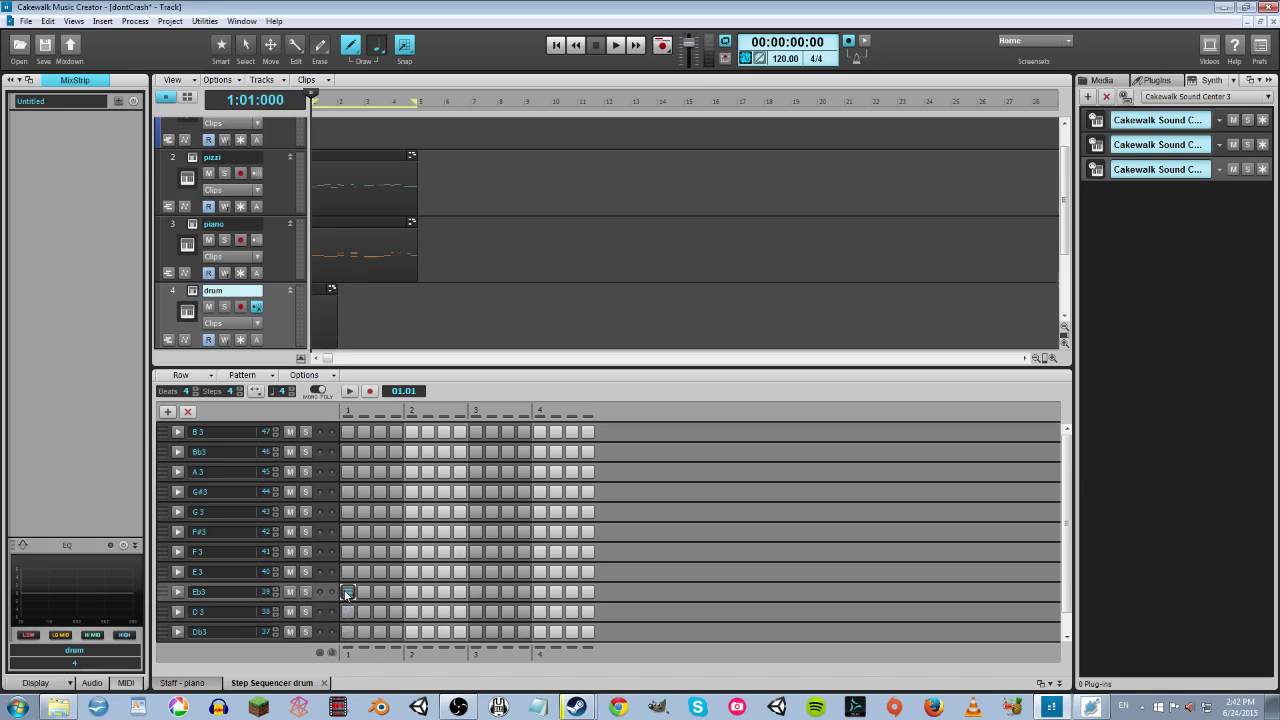
click(347, 591)
Step: Change the Db3 row's note to C3 (36) and place a hit on that row's first step
click(258, 631)
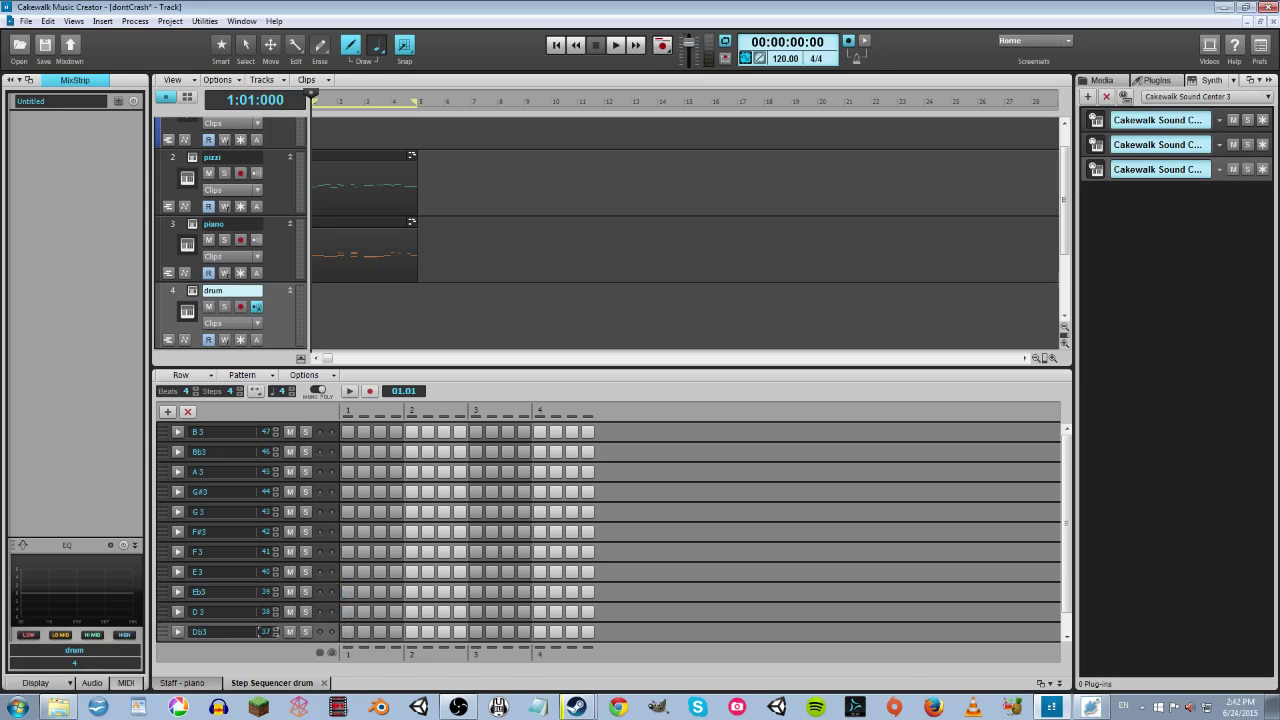
drag(273, 632, 276, 637)
click(350, 634)
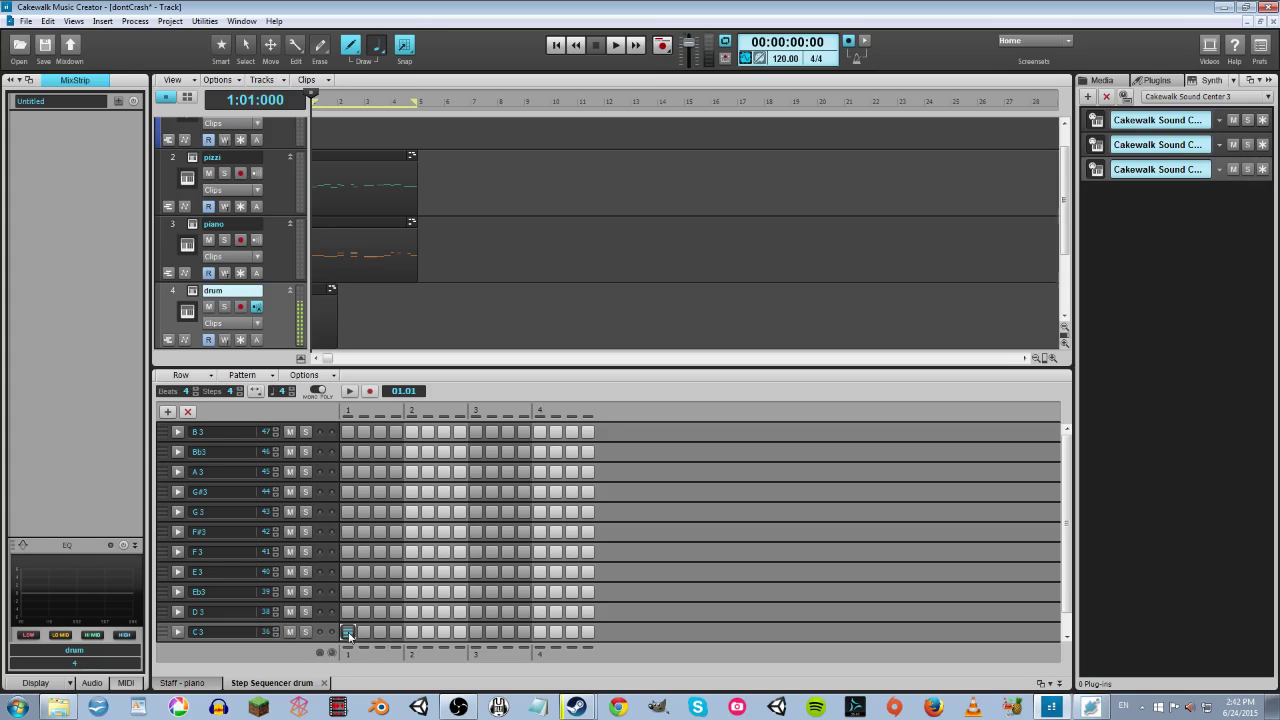
click(347, 613)
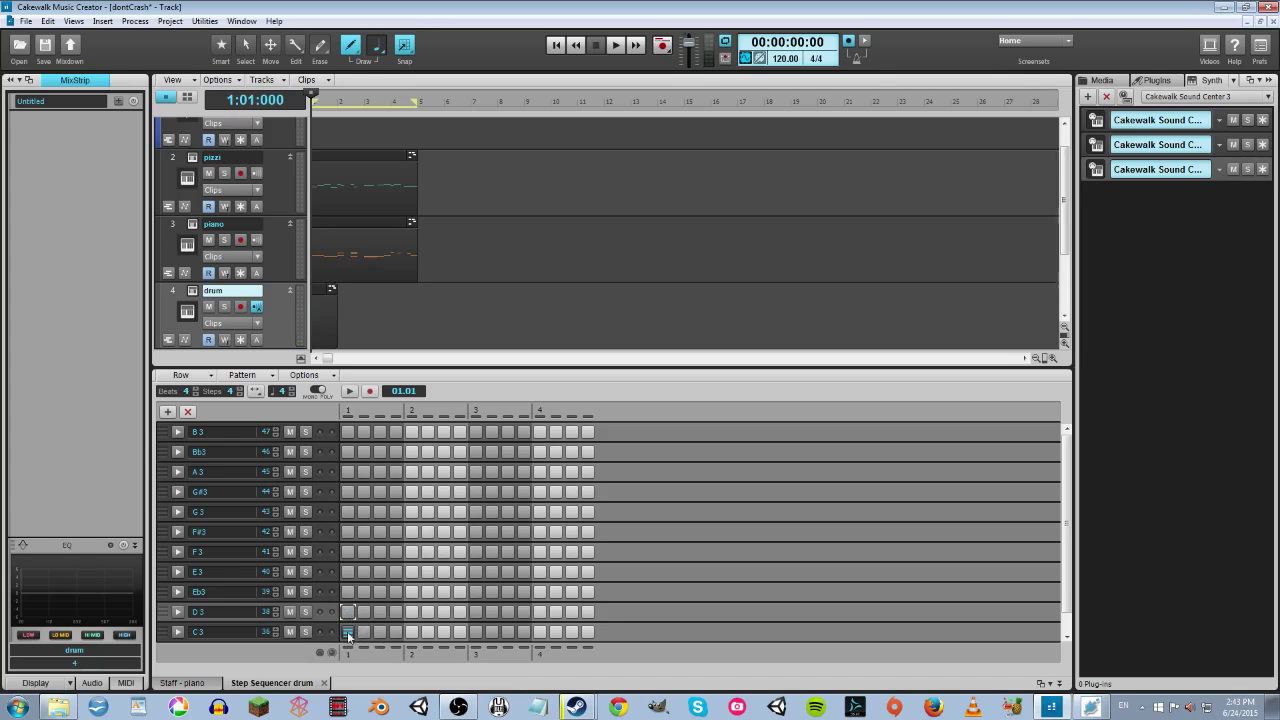
Step: Extend the drum pattern to 8 beats, trying 5 steps per beat and setting it back to 4
click(196, 388)
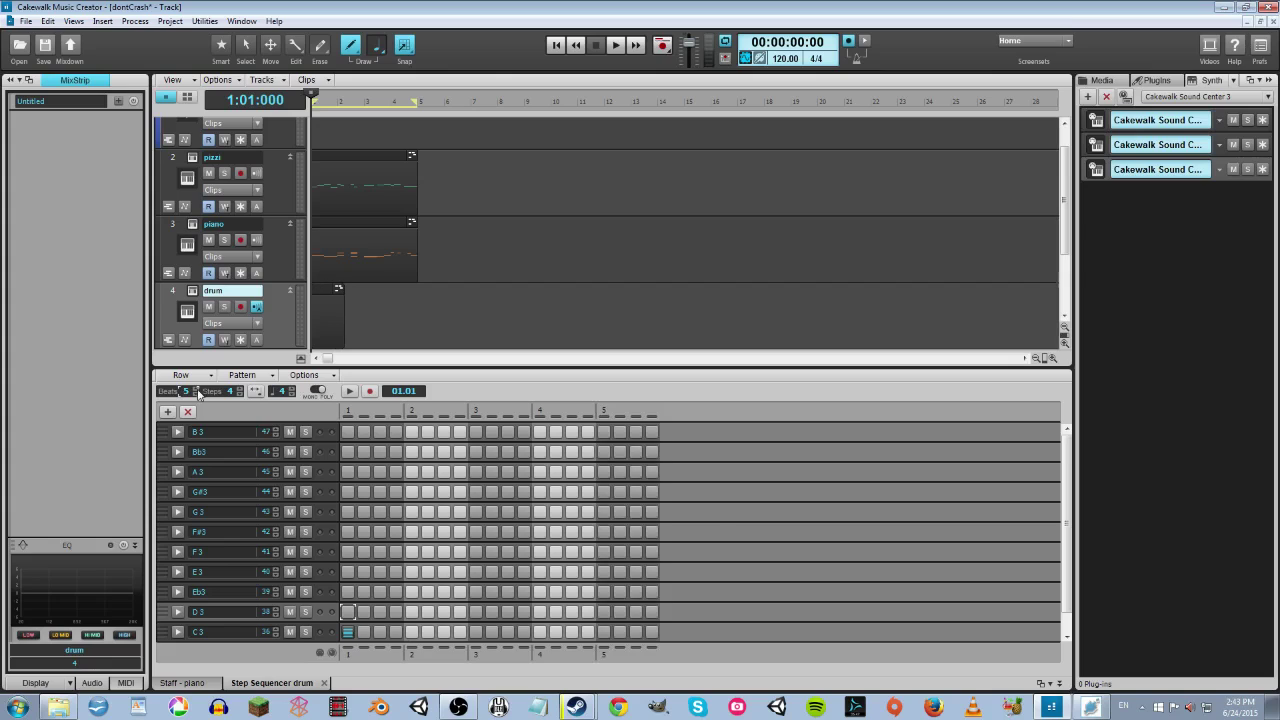
click(196, 388)
click(196, 388)
click(196, 388)
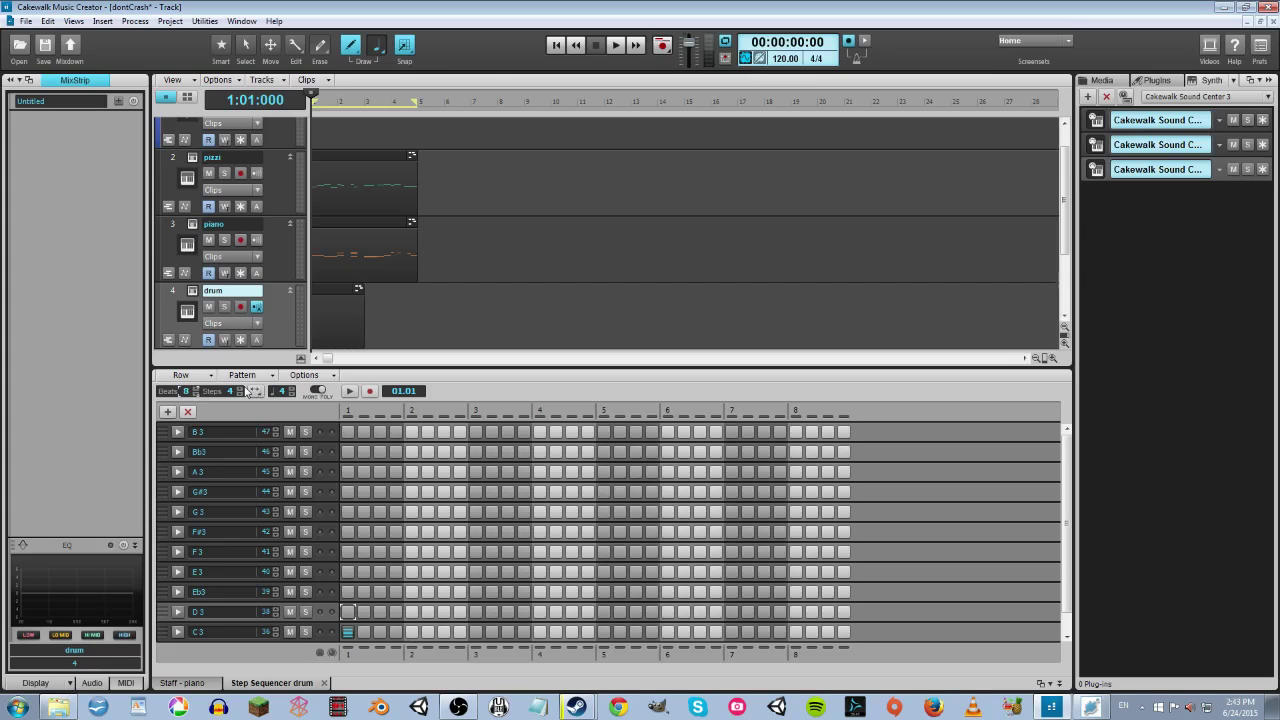
click(239, 388)
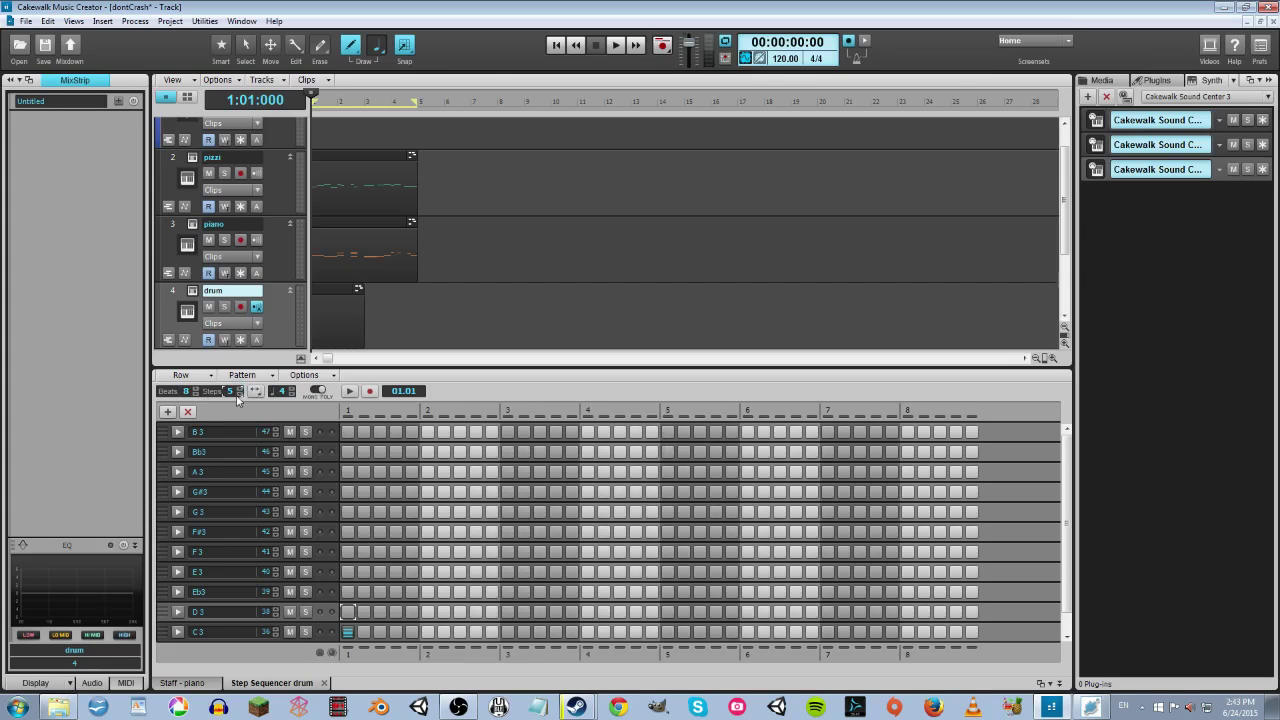
click(240, 393)
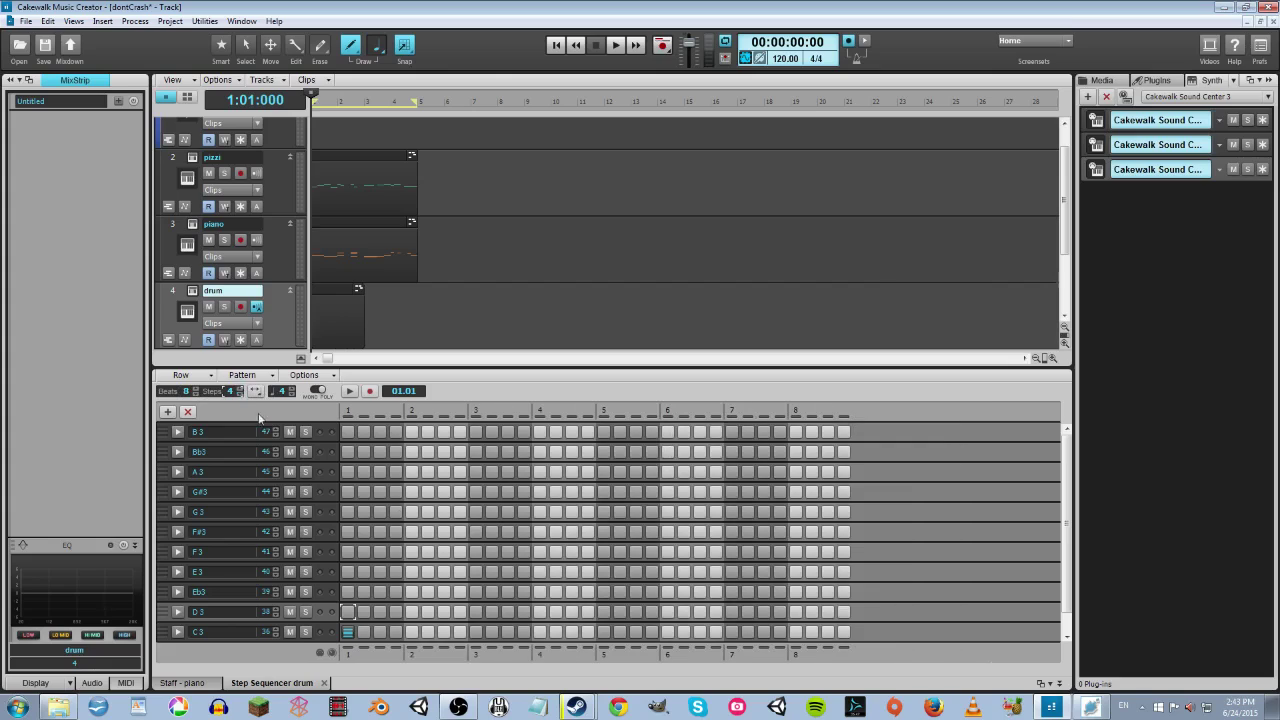
Step: Add D3 hits at the start of beats 2, 4, 6 and 8 and C3 hits on beats 3, 5 and 7, and play the song
click(411, 612)
click(475, 631)
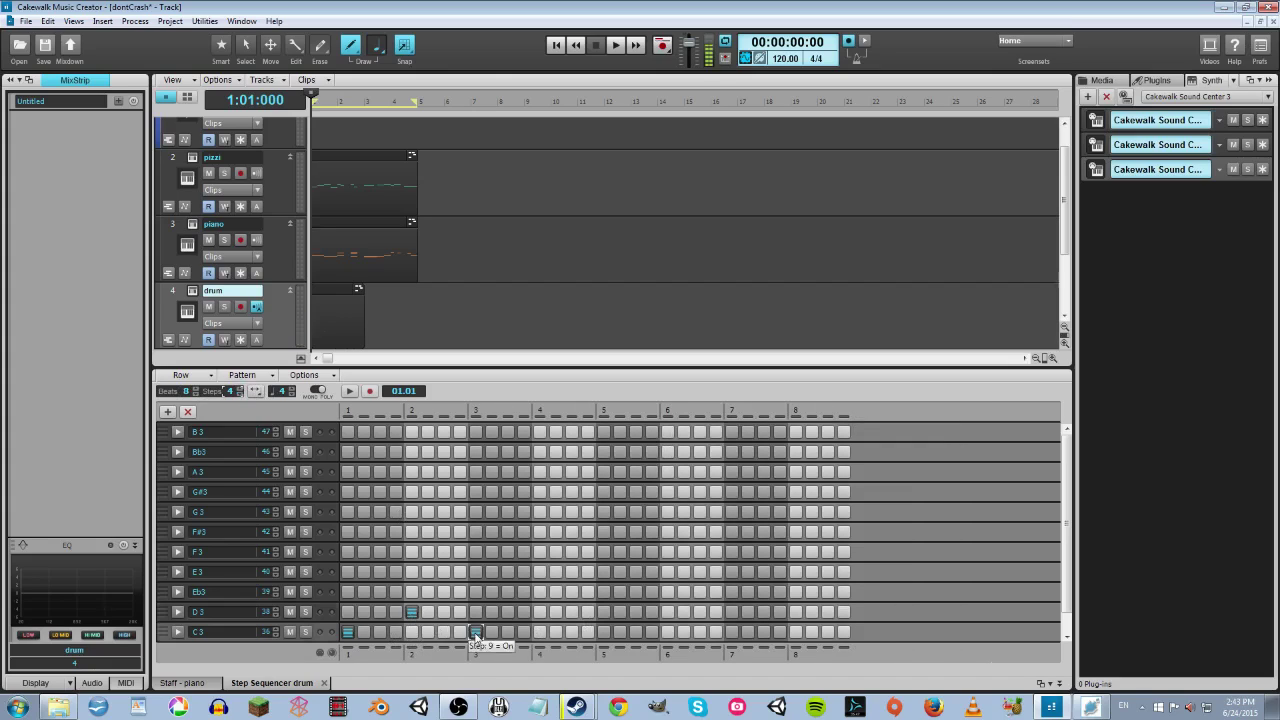
click(540, 611)
click(603, 631)
click(667, 611)
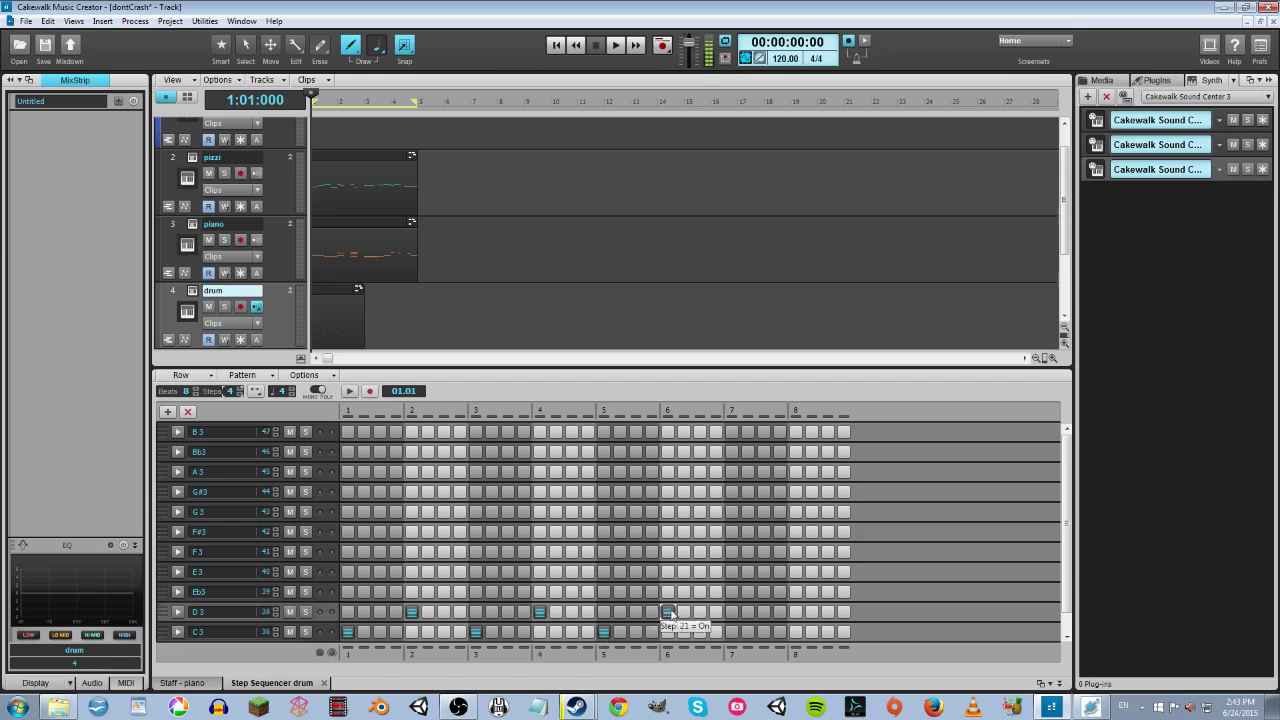
click(731, 631)
click(794, 612)
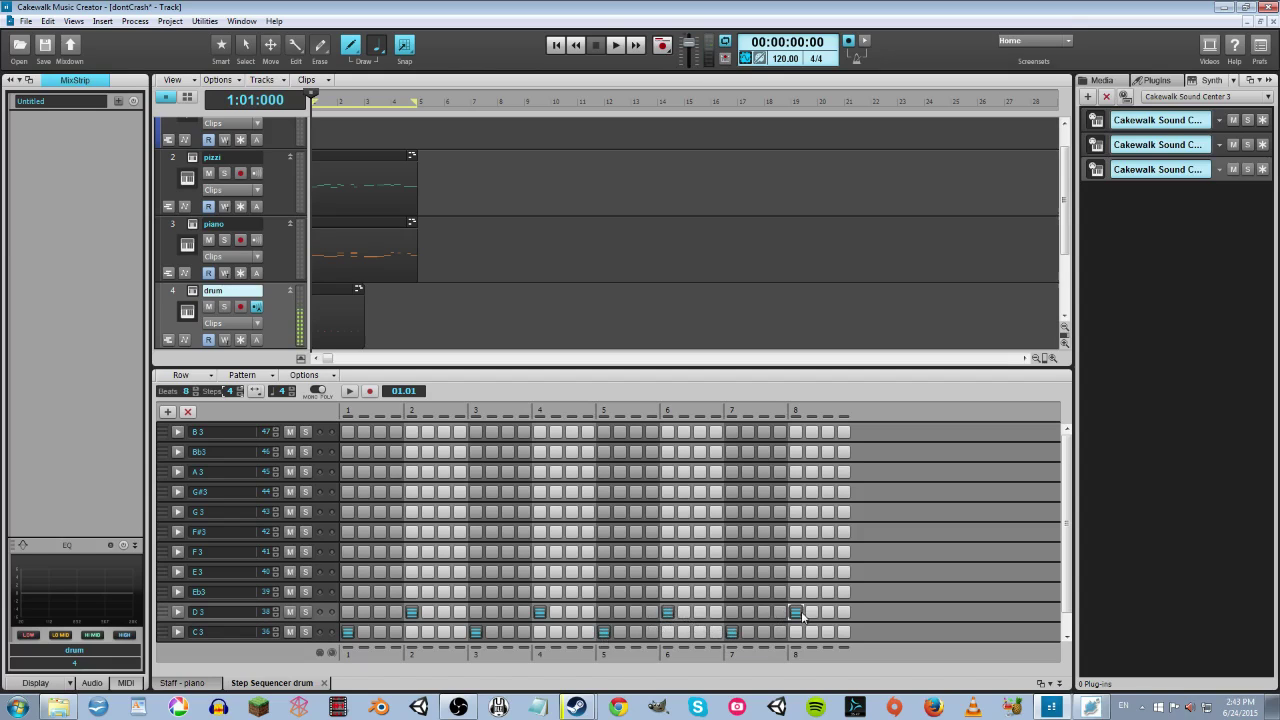
click(615, 45)
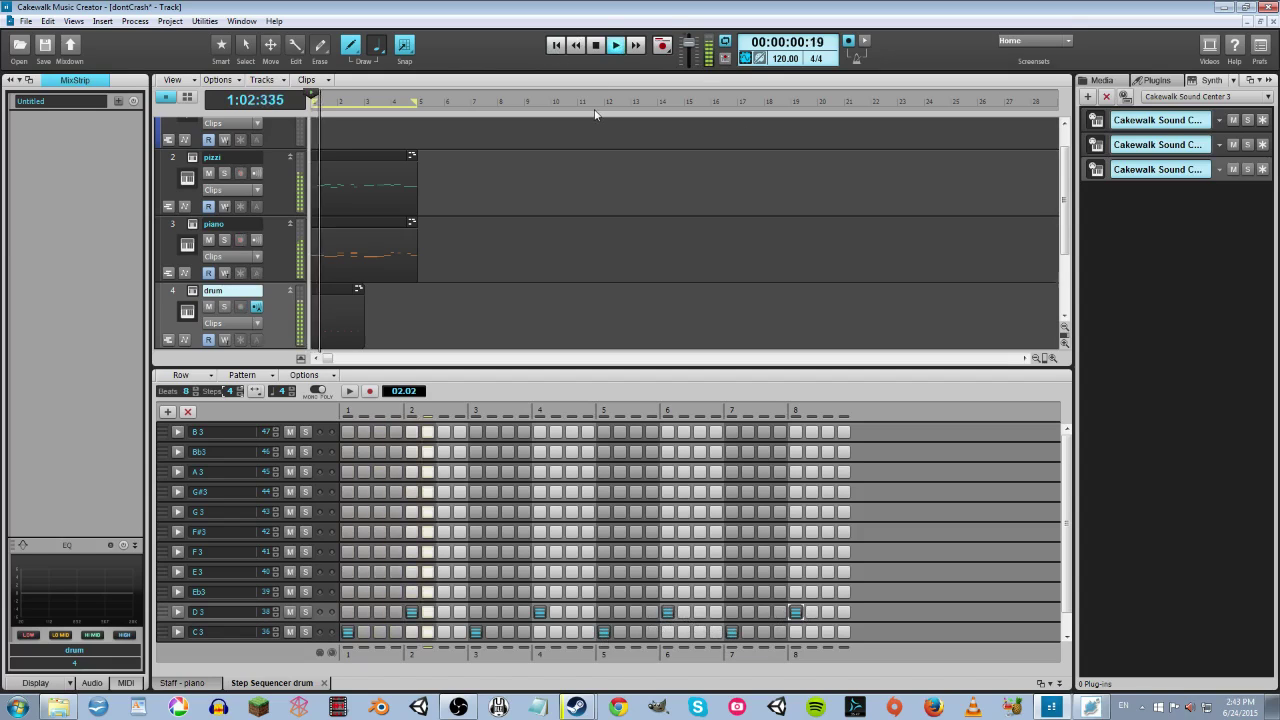
click(598, 46)
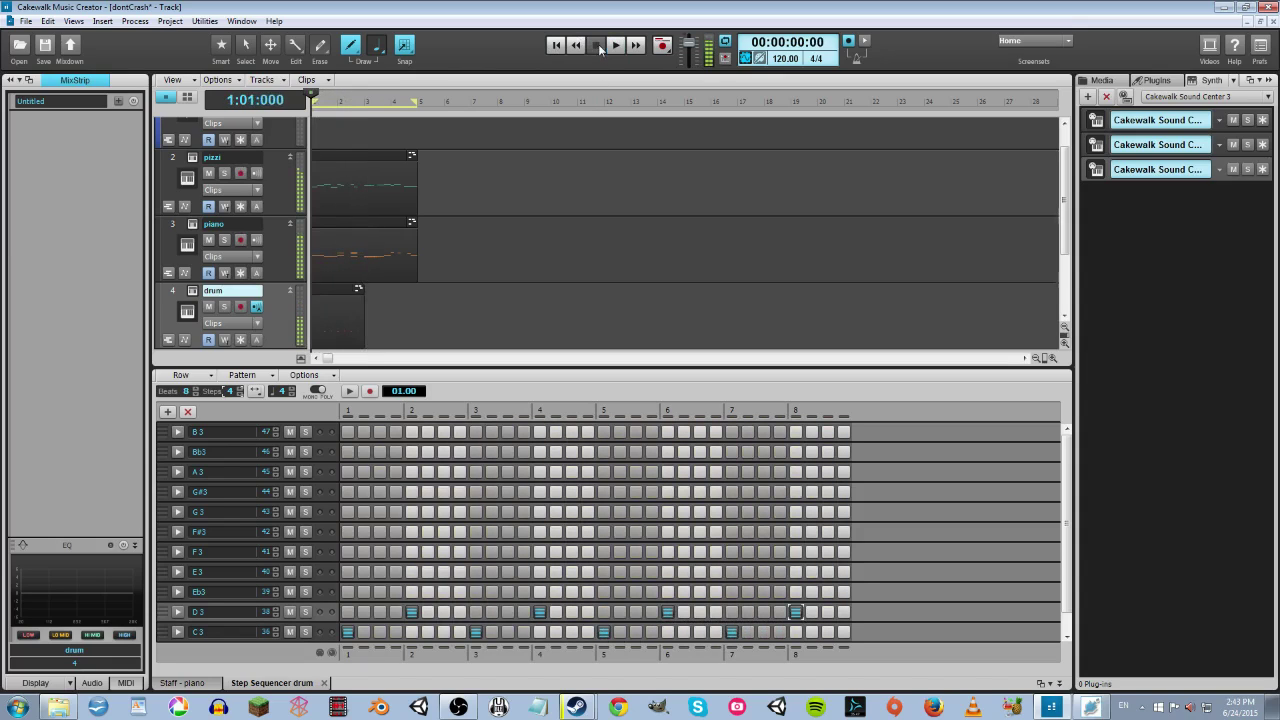
Step: Clear all drum hits from beat 4 onward in the D3 and C3 rows
click(539, 611)
click(606, 632)
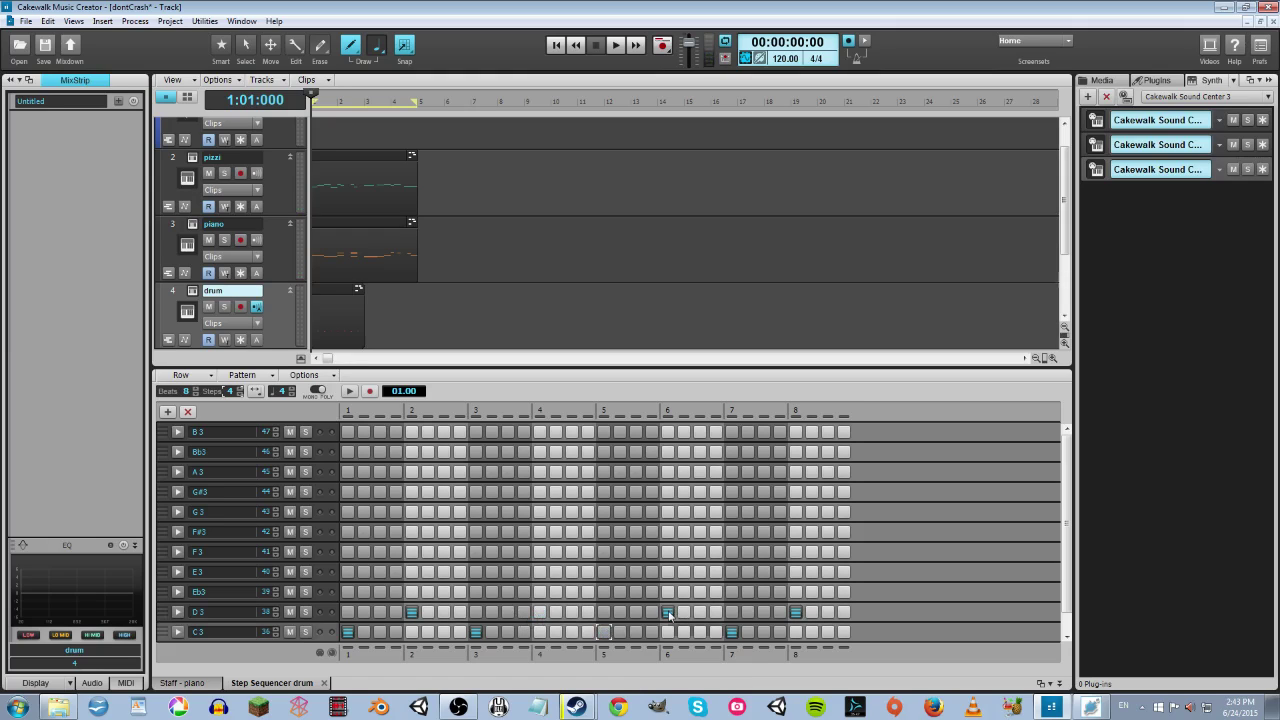
click(668, 611)
click(732, 632)
click(796, 611)
Step: Add C3 hits at beat.step 4.1, 4.2, 5.3, 6.3 and 7.2, and D3 hits at 6.3, 7.1 and 8.1
click(636, 632)
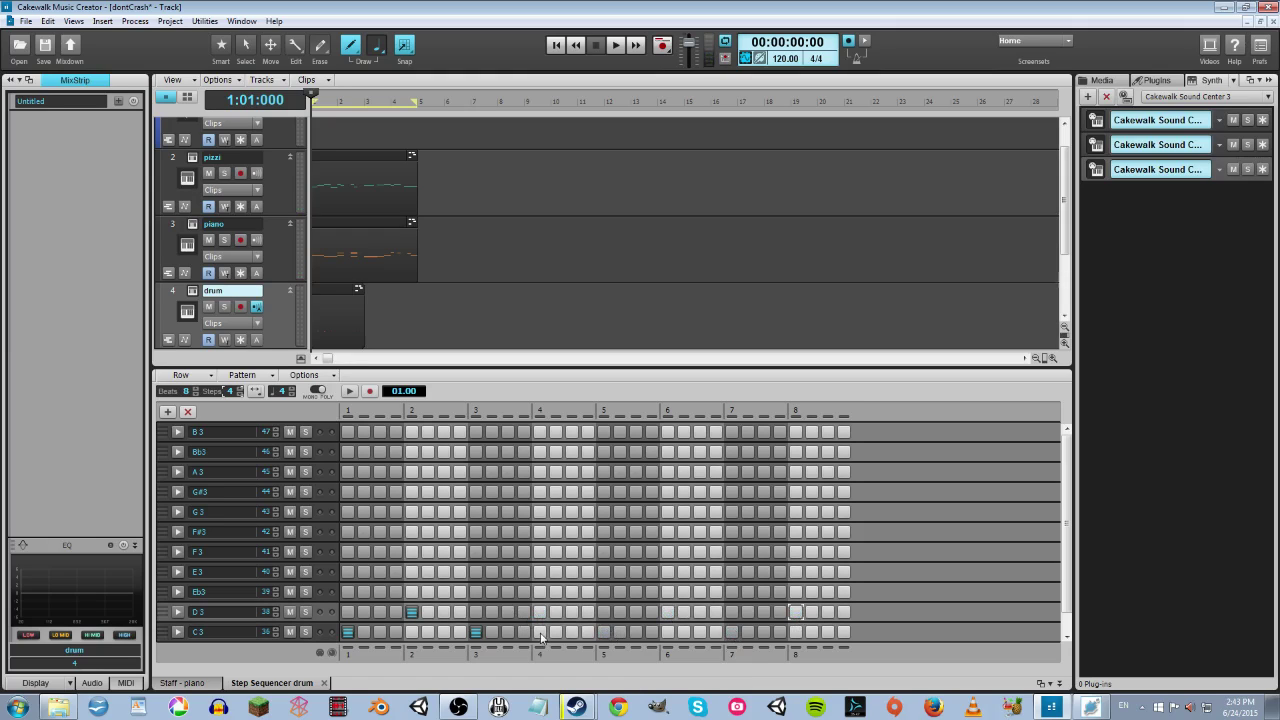
click(540, 632)
click(556, 632)
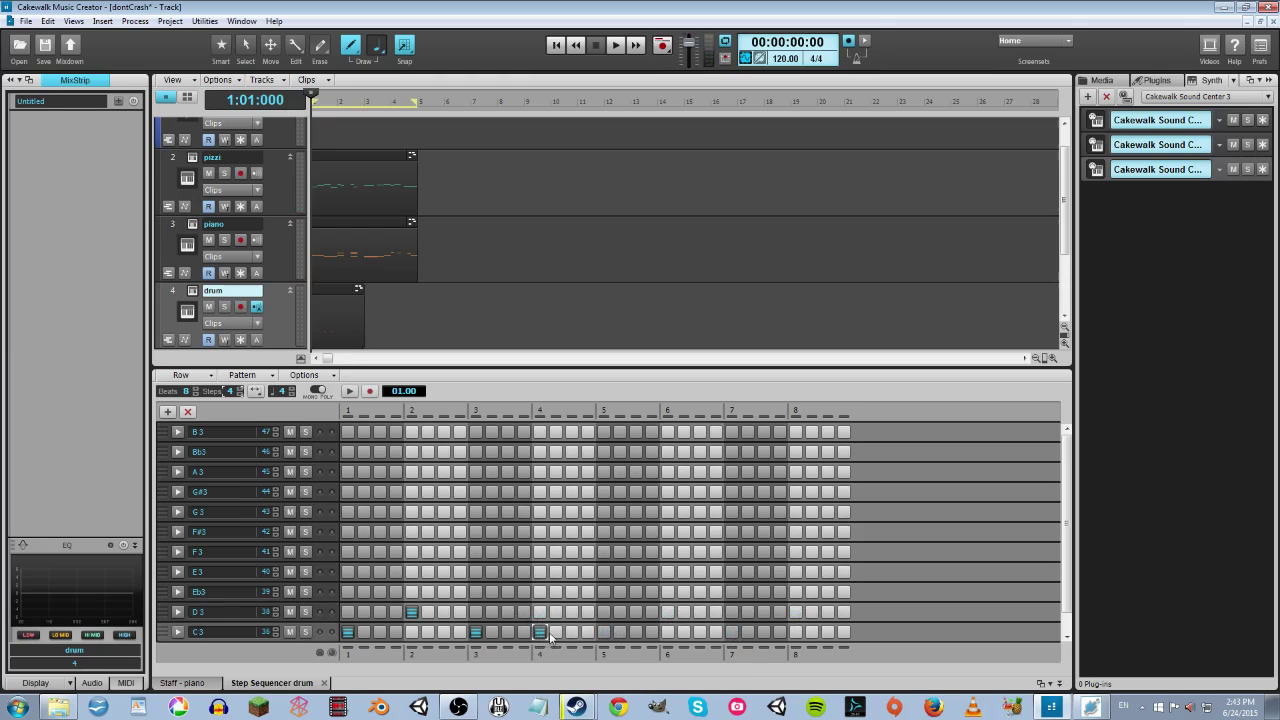
click(700, 632)
click(748, 632)
click(796, 611)
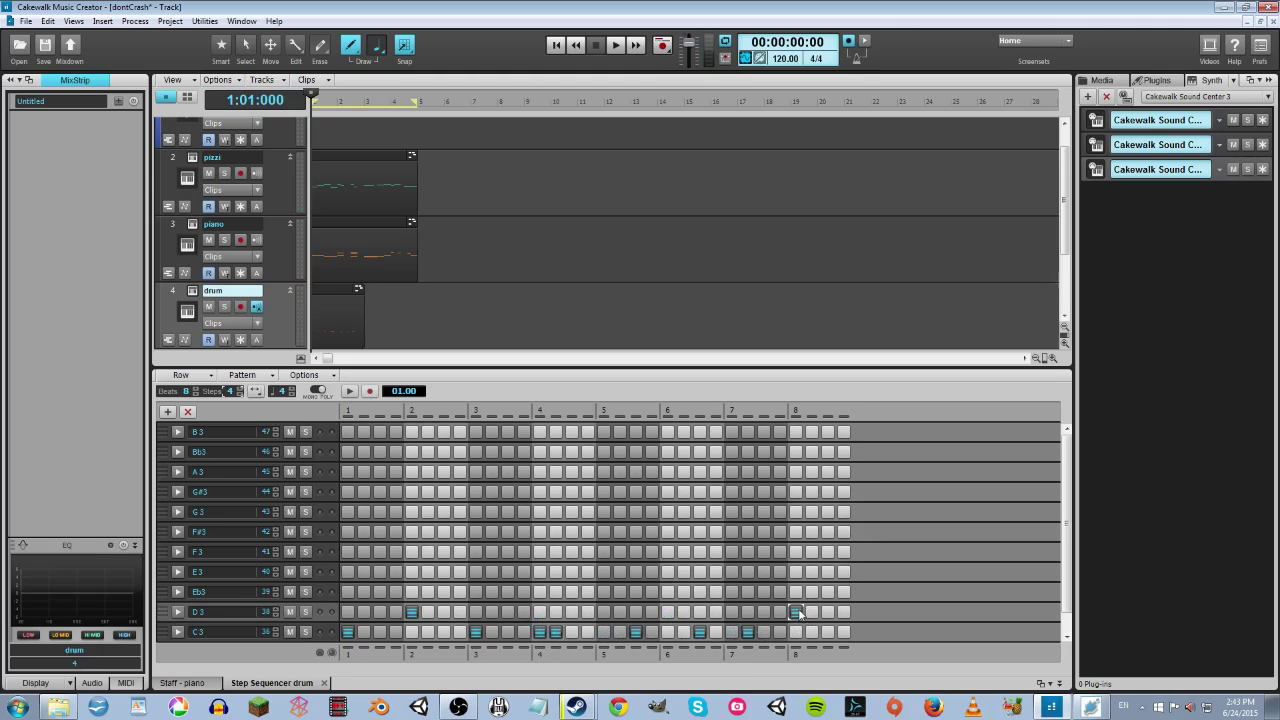
click(732, 611)
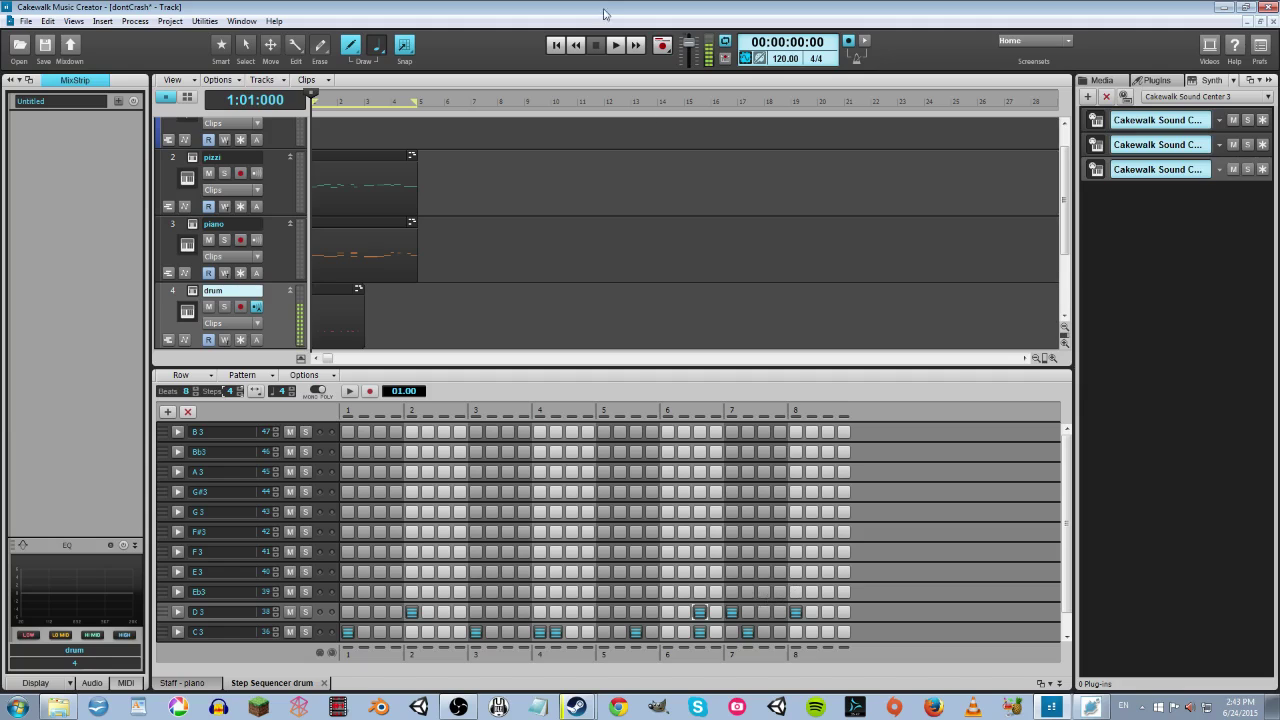
Step: Play the song with the reworked drum pattern and stop playback
click(615, 45)
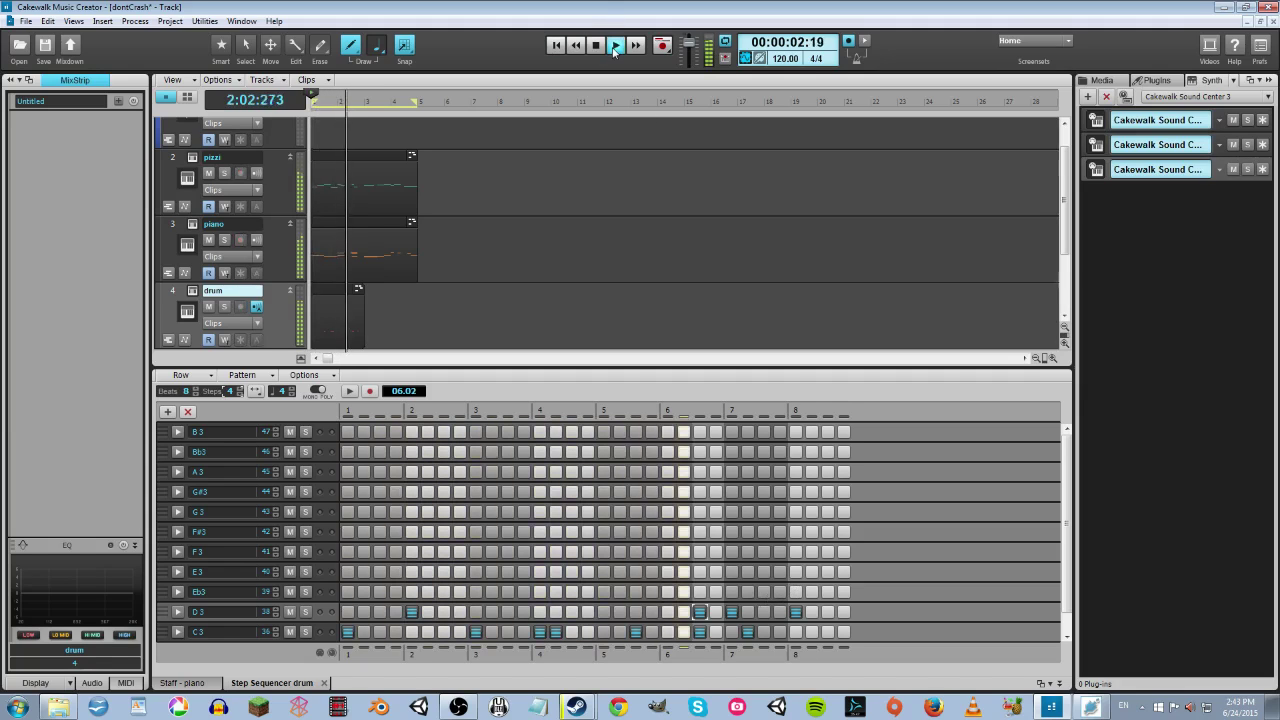
click(610, 45)
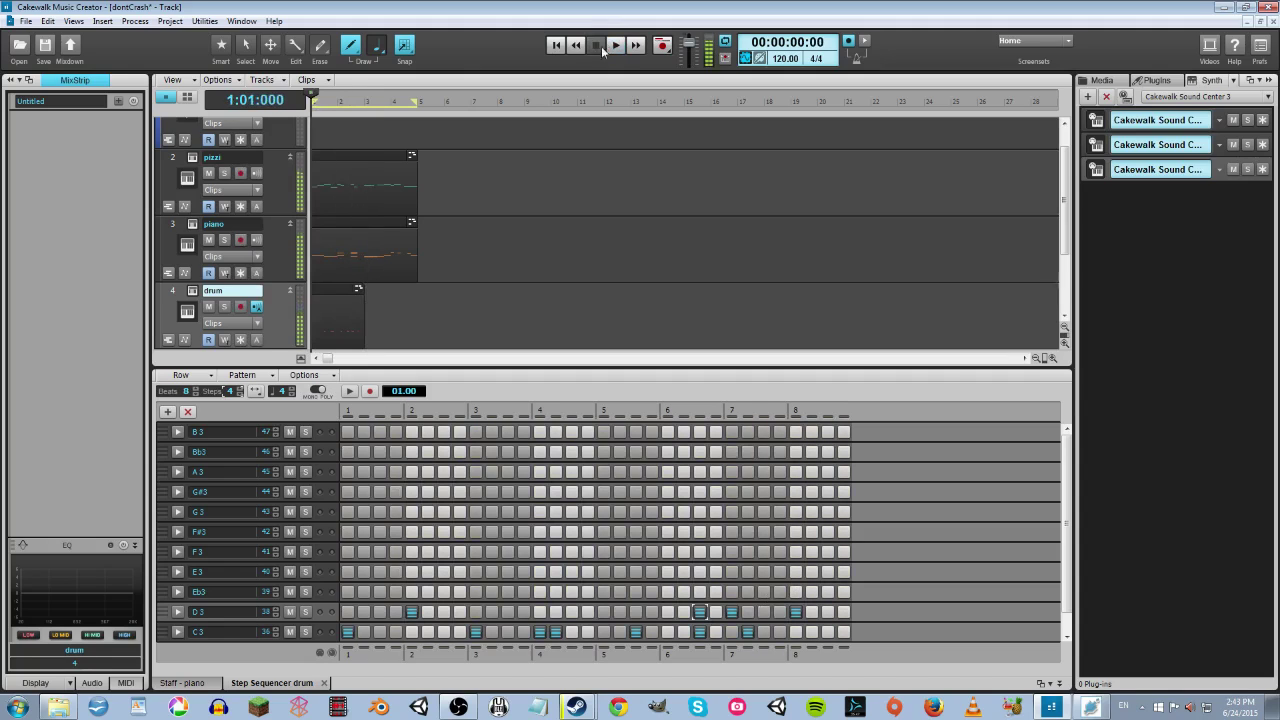
key(space)
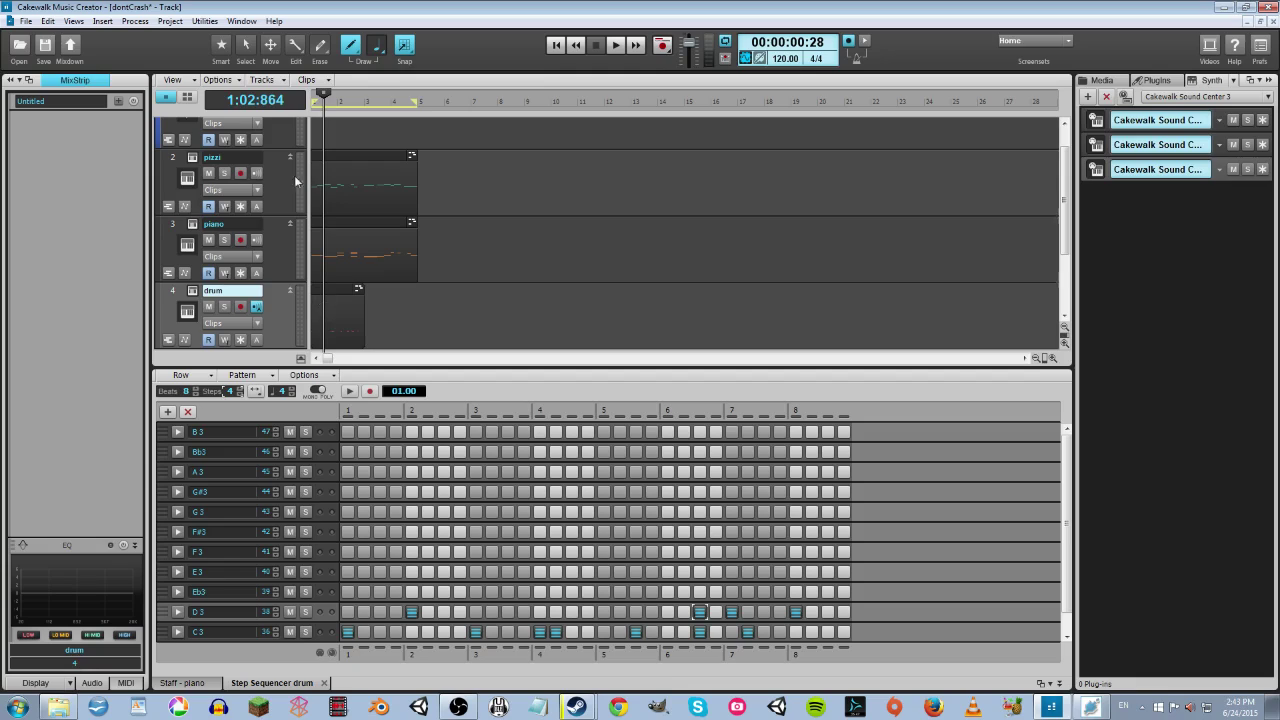
Step: Copy the two-measure drum clip and paste it at the start of measure 3 on the drum track
key(F6)
click(346, 318)
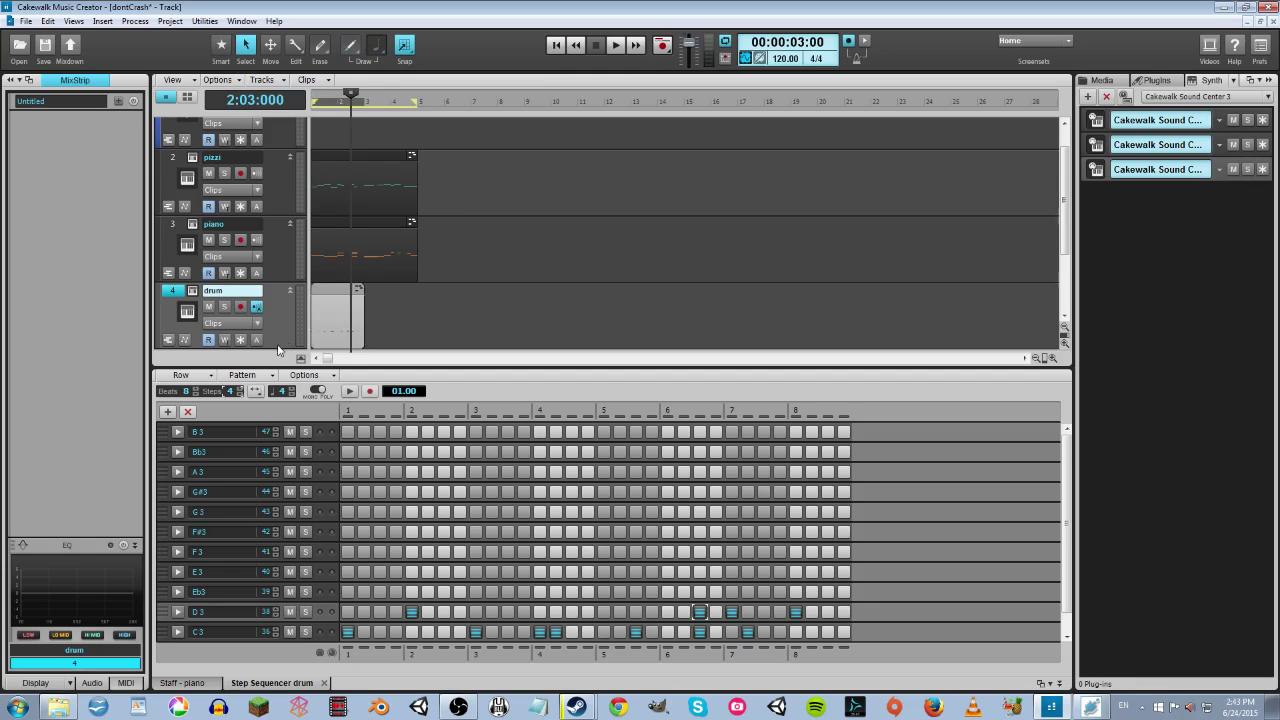
drag(349, 99, 365, 96)
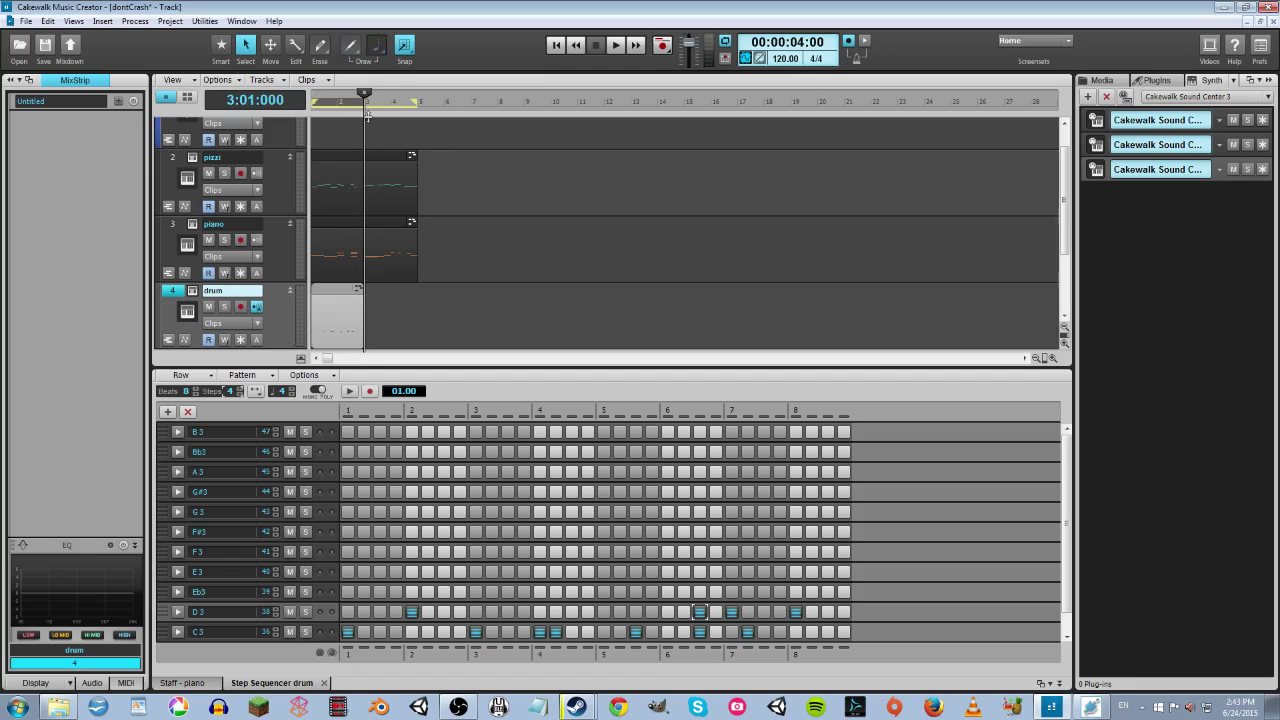
key(ctrl+v)
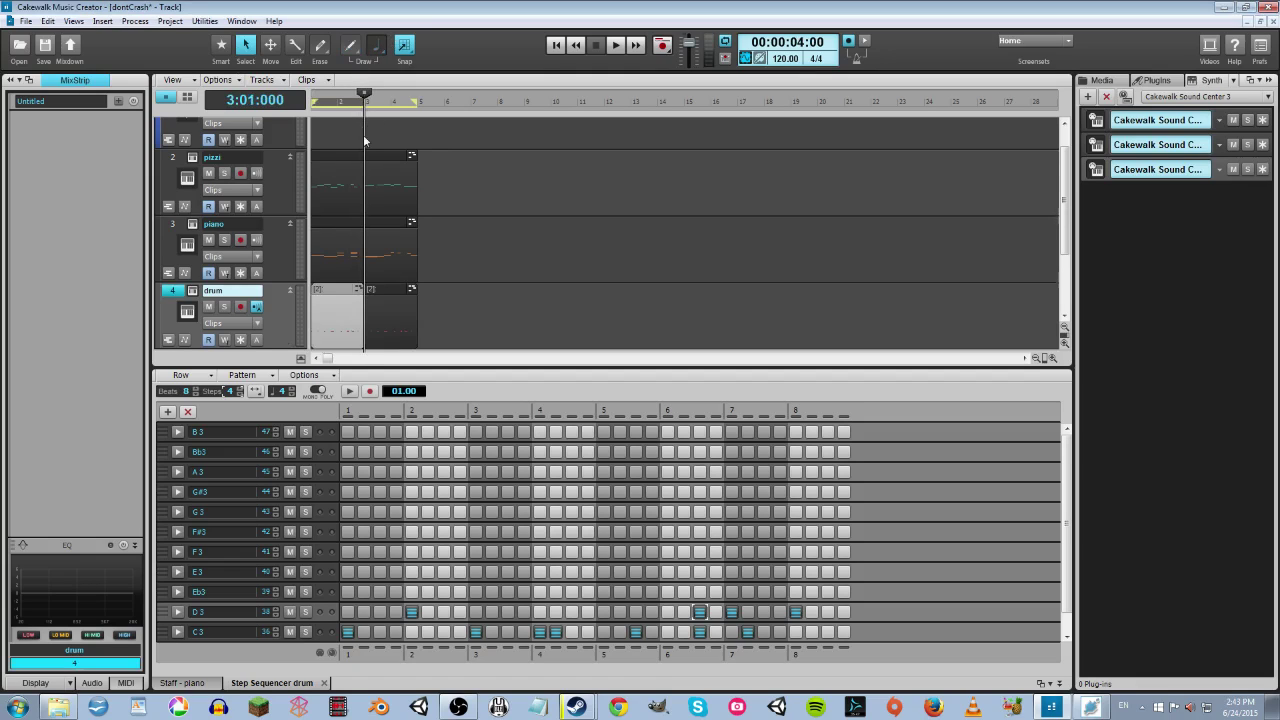
Step: Play the whole four-measure song from the start and stop it
click(557, 45)
click(615, 45)
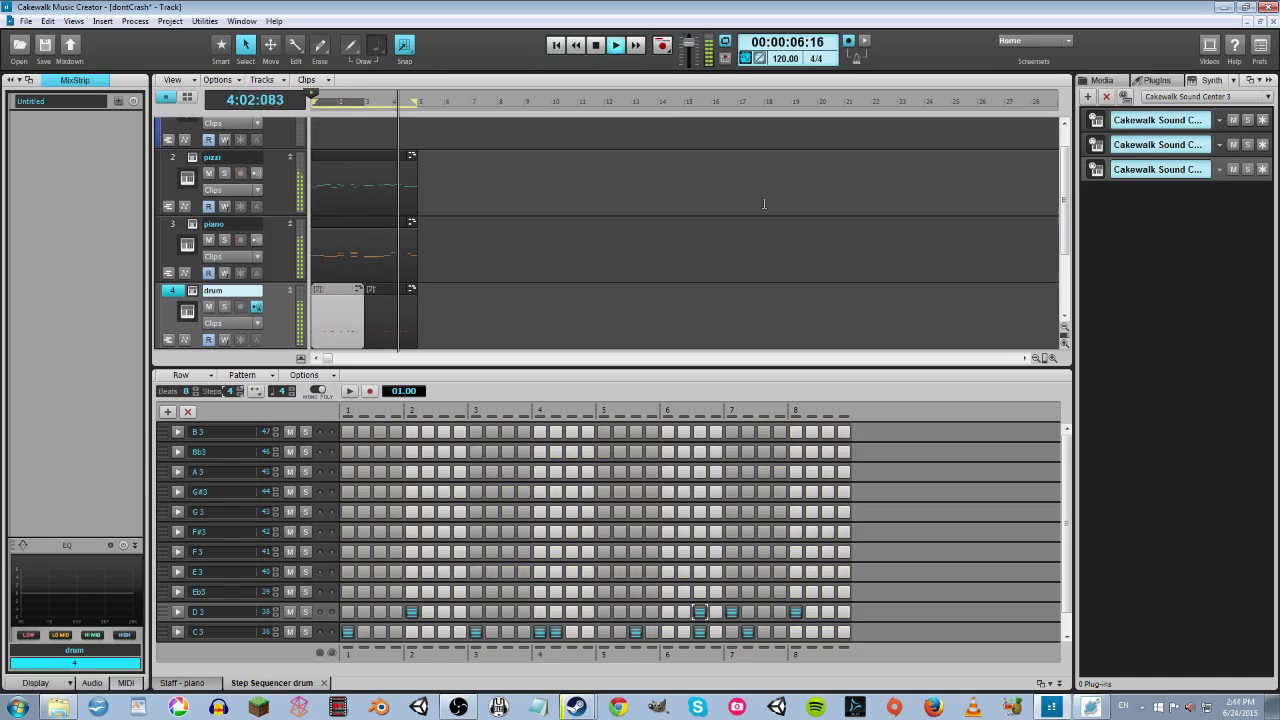
click(575, 45)
click(595, 45)
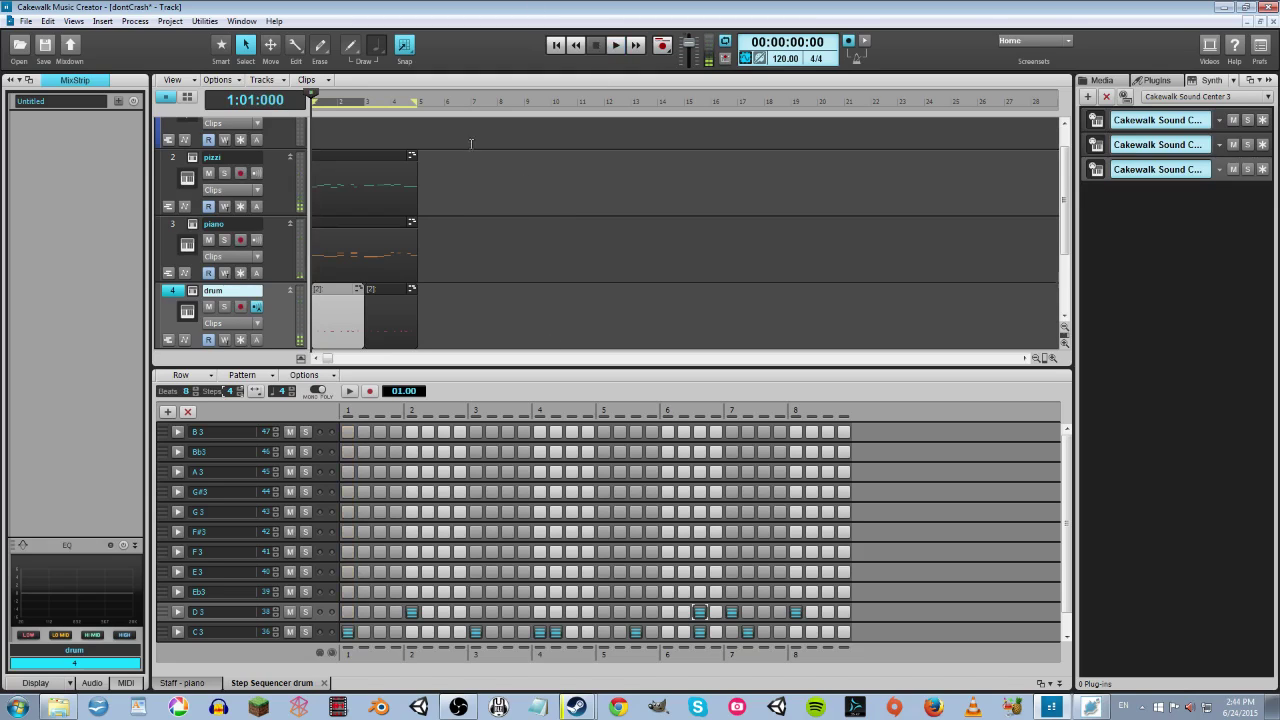
Step: Enlarge the track area and select all clips on the pizzi, piano and drum tracks
scroll(537, 318, down, 1)
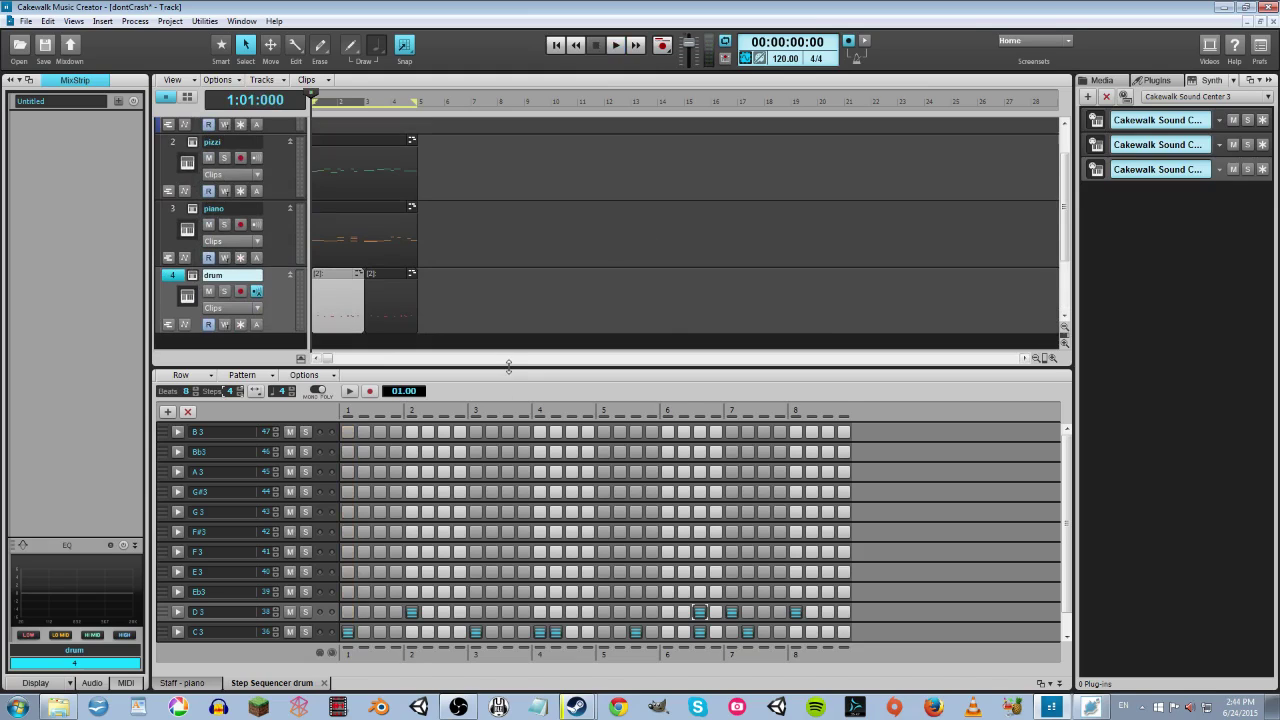
drag(504, 358, 506, 464)
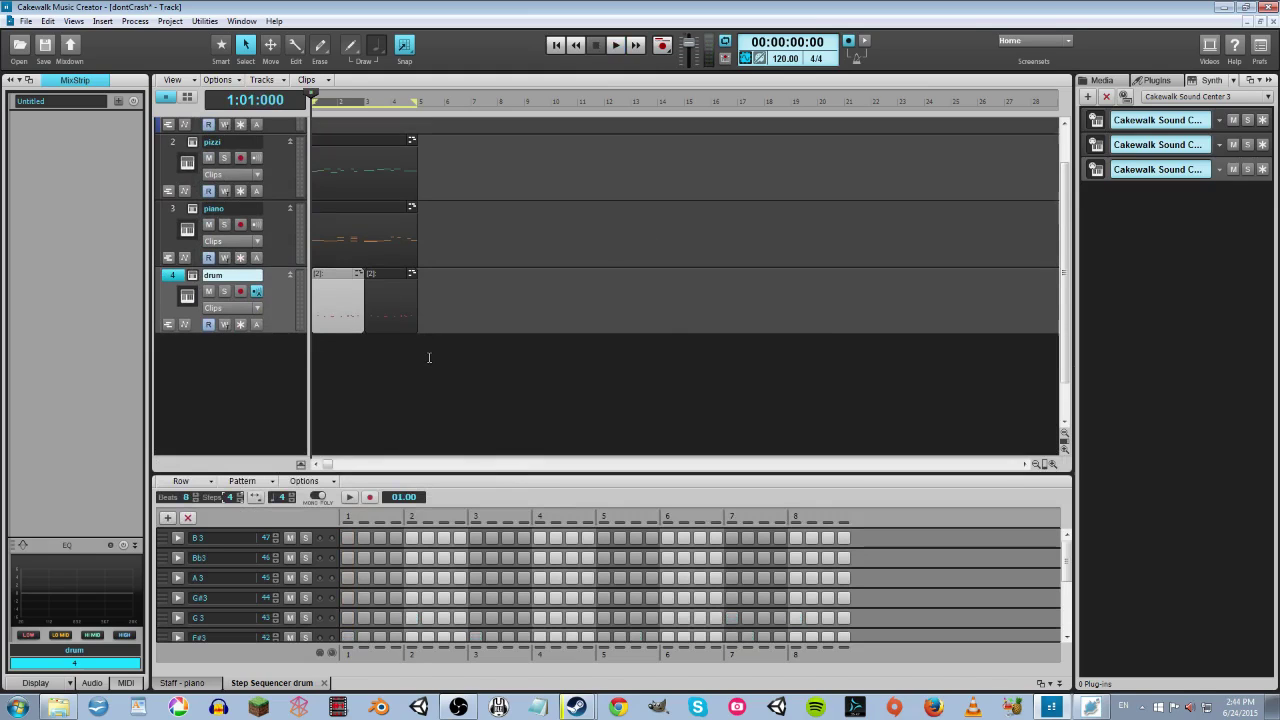
scroll(1052, 364, down, 1)
scroll(1048, 320, up, 2)
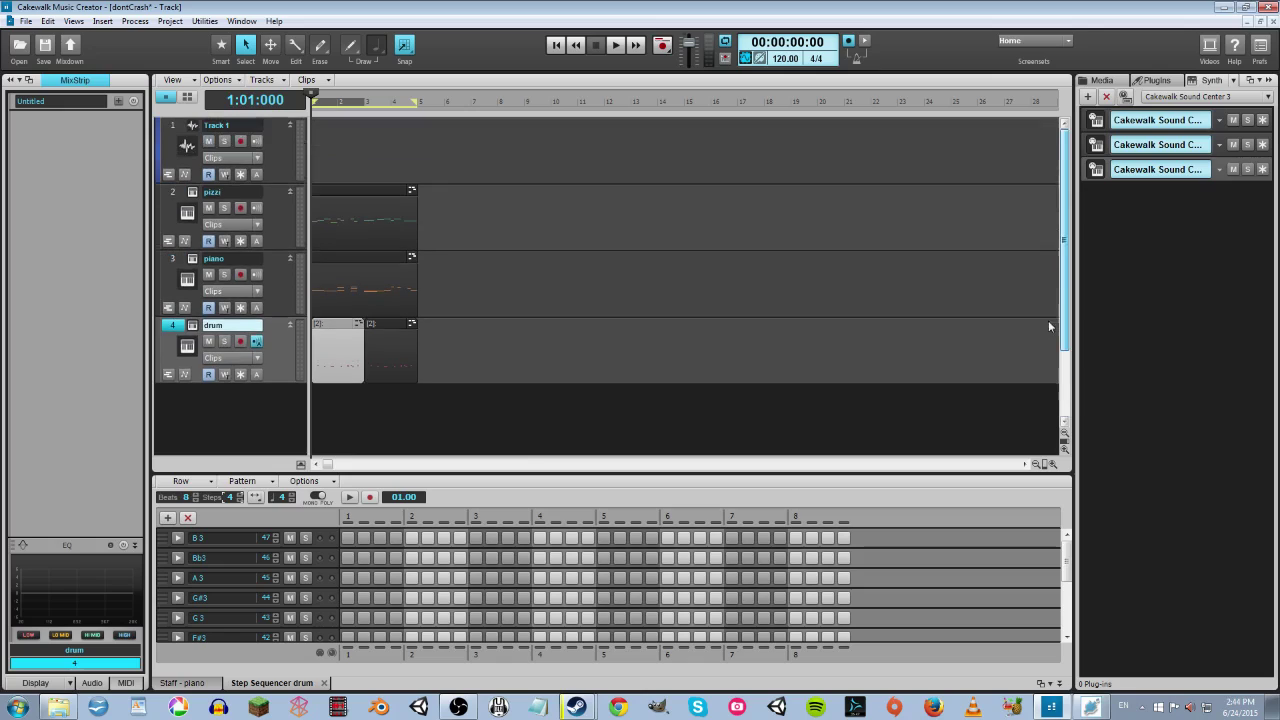
scroll(1048, 312, down, 1)
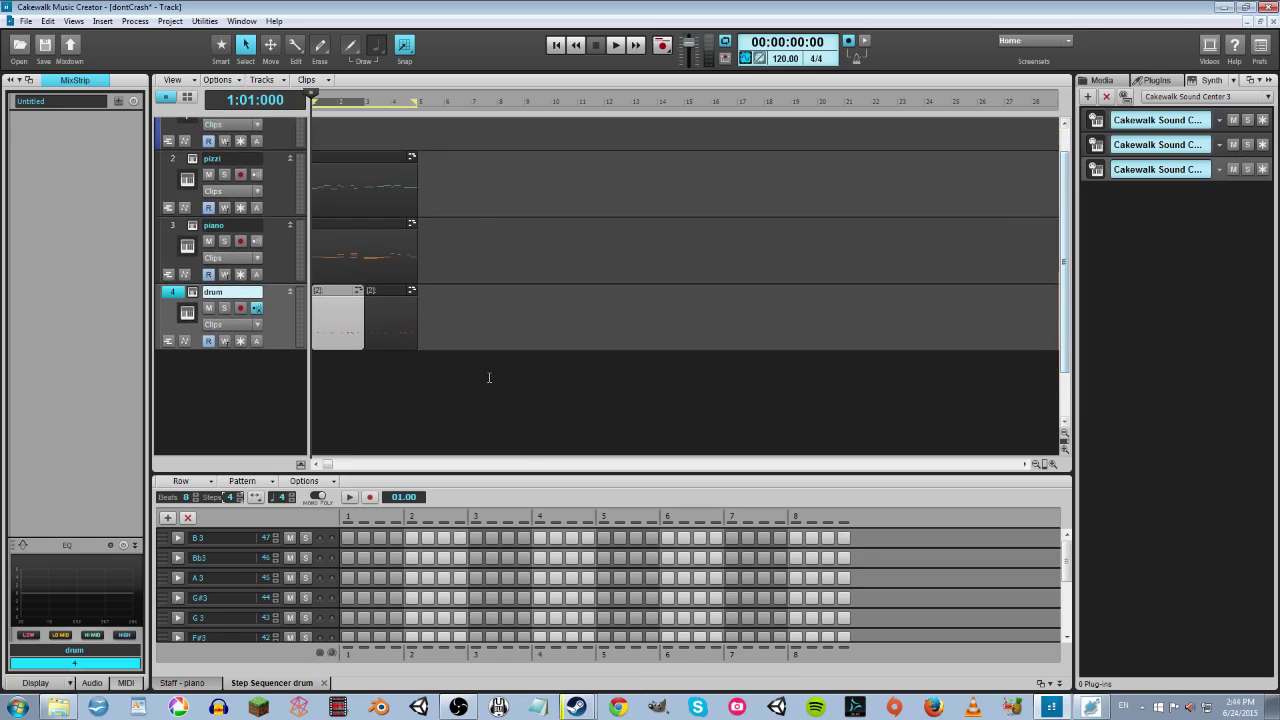
drag(476, 372, 295, 320)
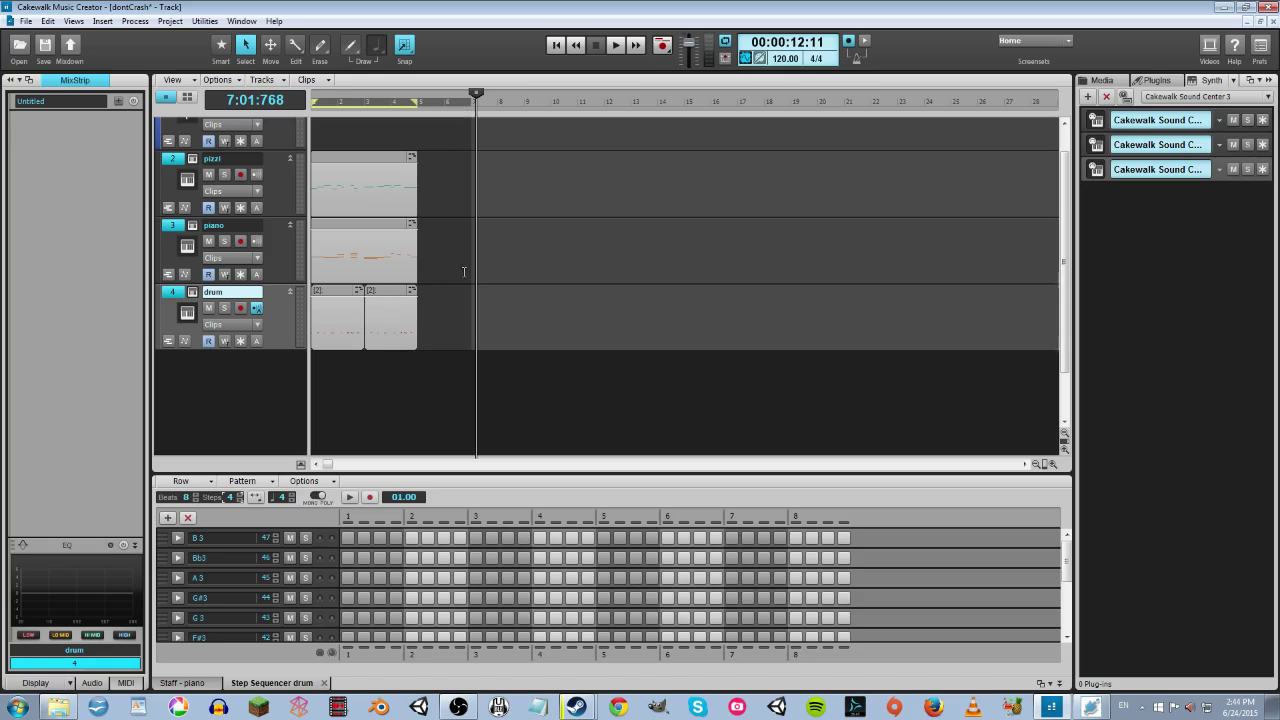
Step: Export the selected clips to the Desktop as a Wave file named dontcrash
click(71, 47)
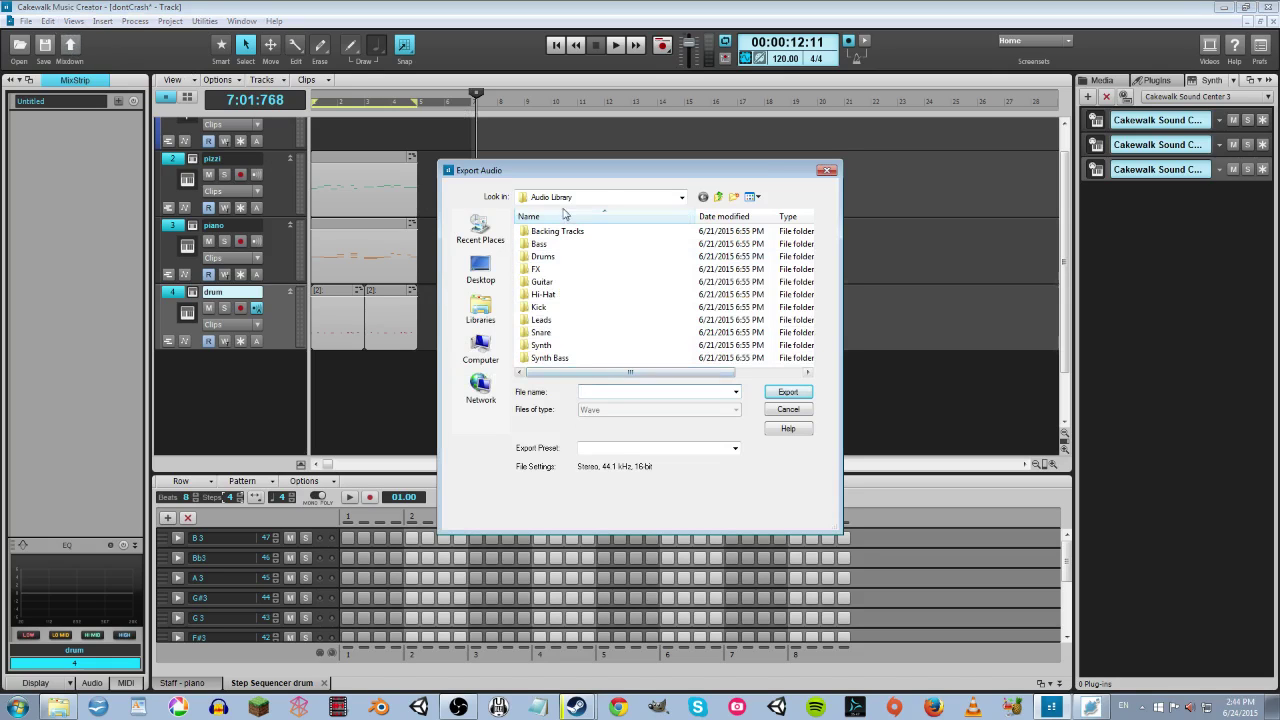
click(490, 264)
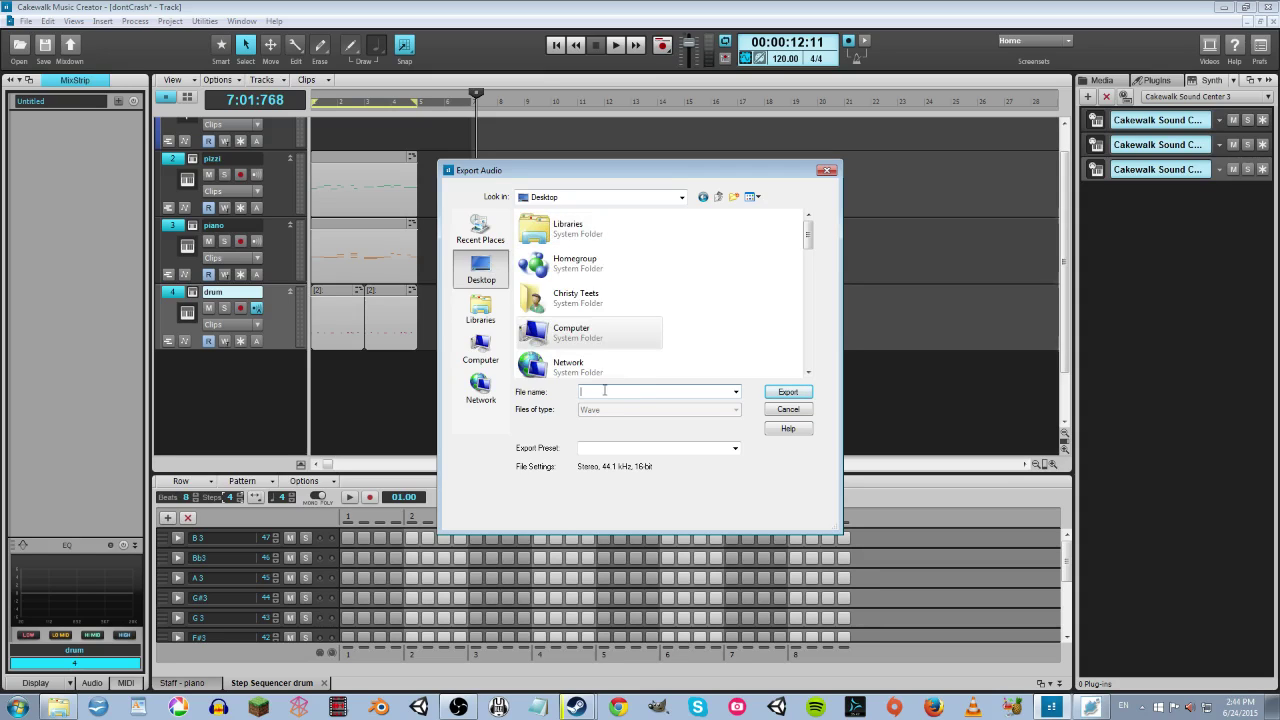
text(dontcrash)
click(788, 392)
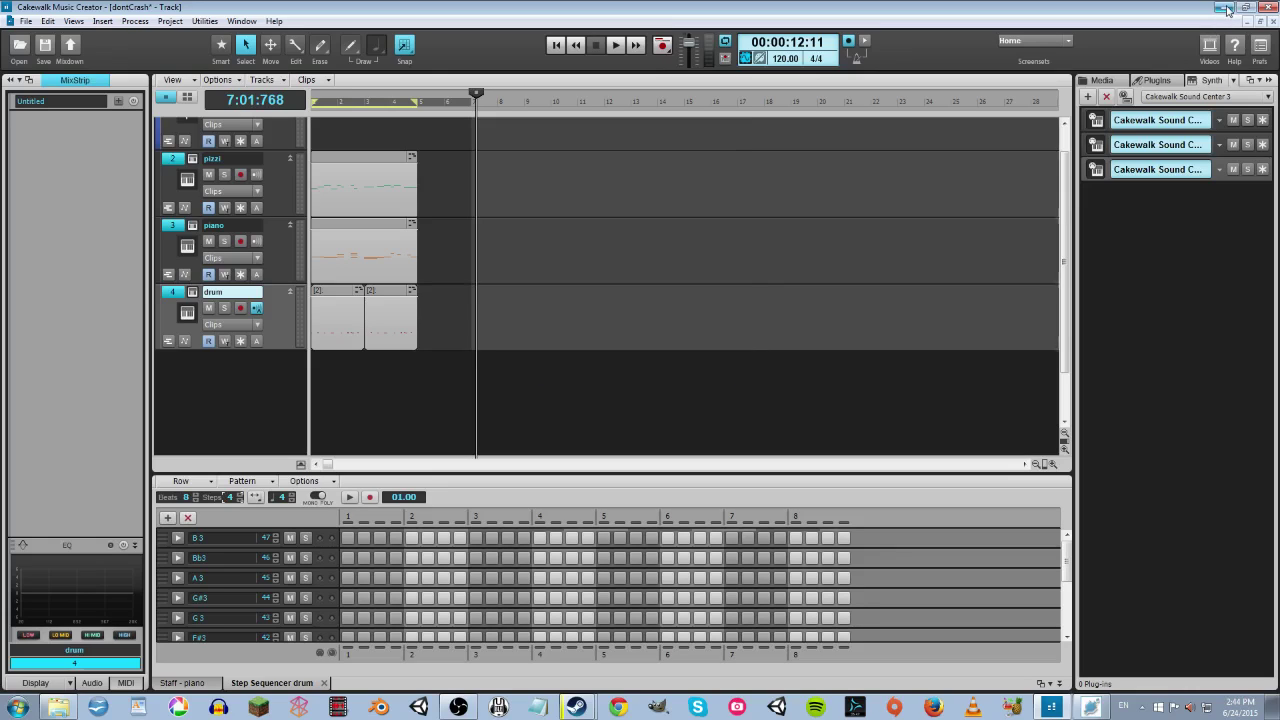
Step: Switch to the Windows desktop and open the exported dontcrash audio file
click(1226, 8)
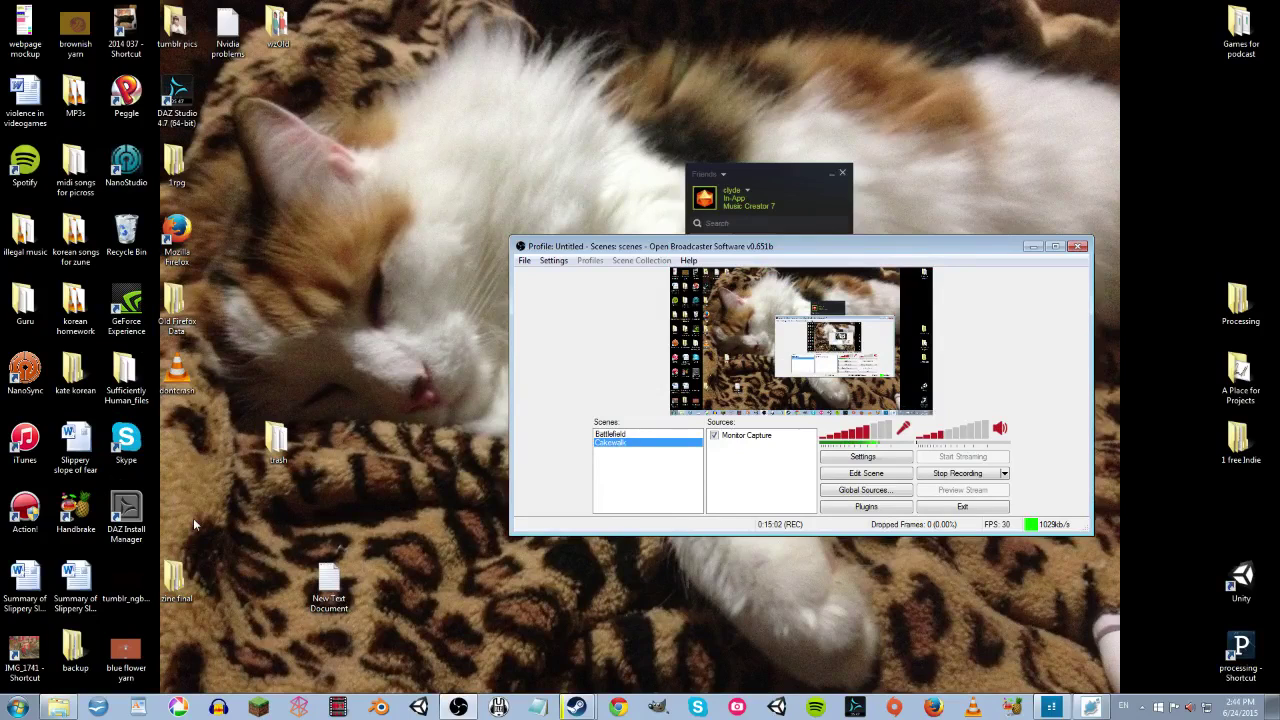
click(184, 369)
double_click(184, 369)
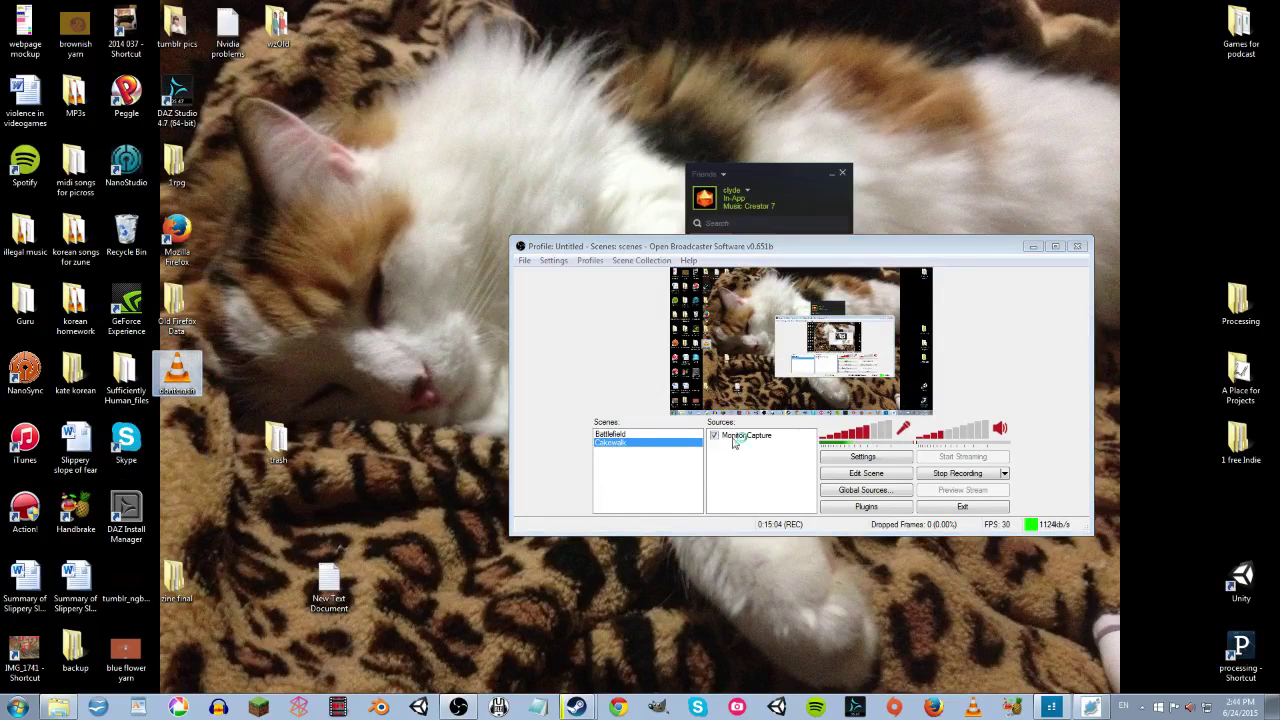